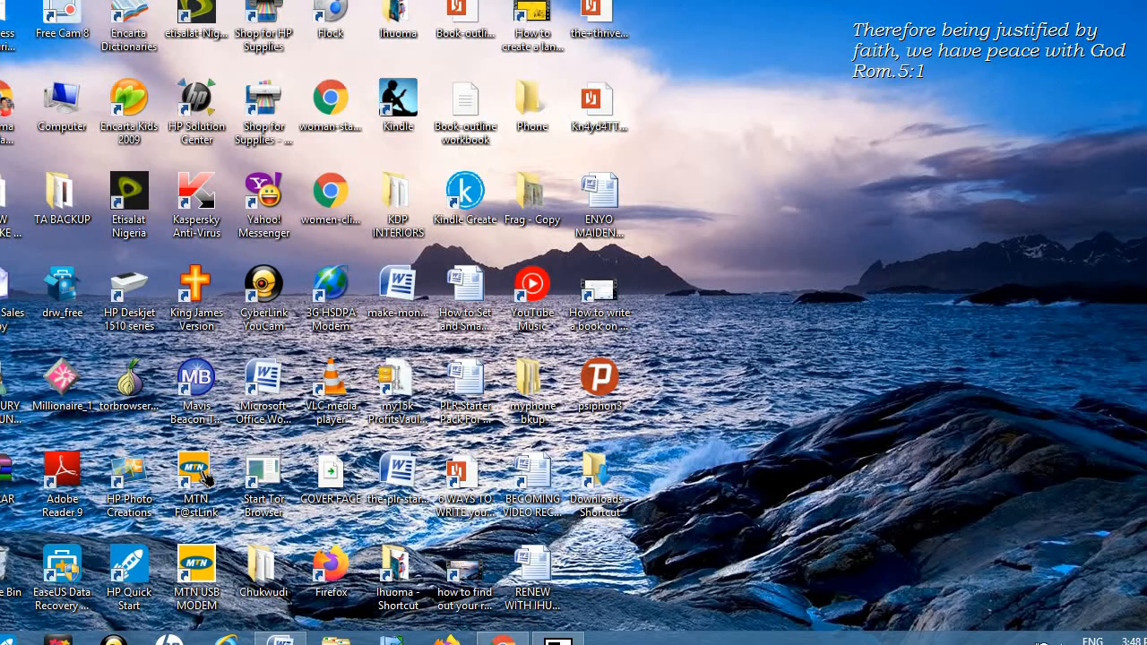
Step: Bring Chrome to the front and open a new tab with 'G' in the address bar
{"action": "left_click", "coordinate": [501, 641]}
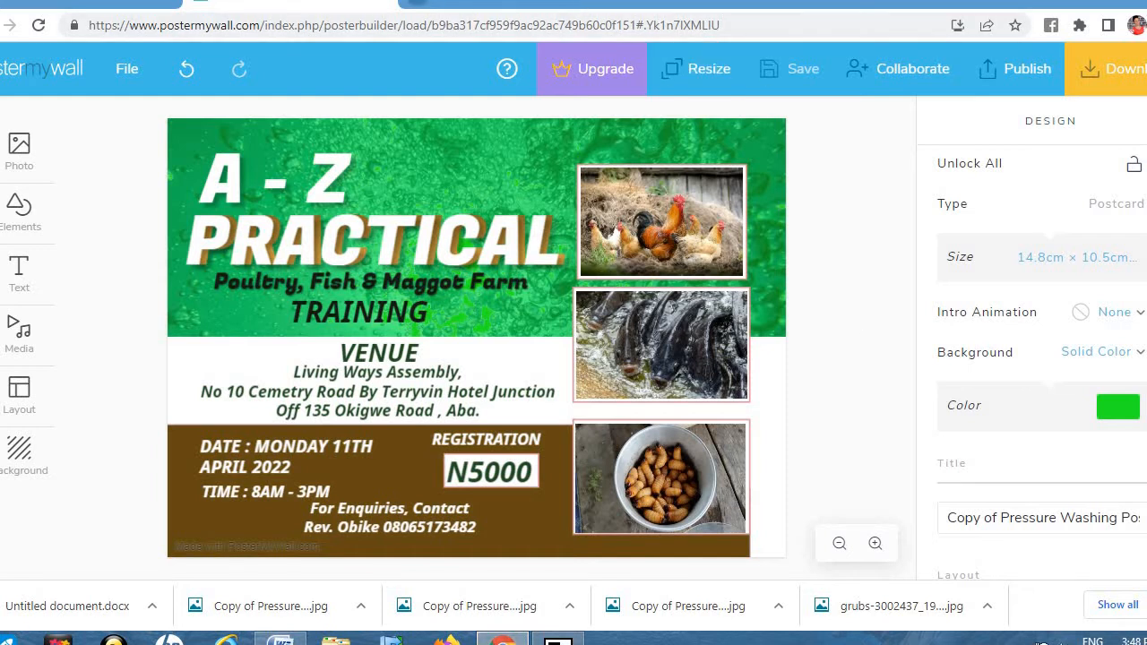
{"action": "key", "text": "ctrl+t"}
{"action": "type", "text": "G"}
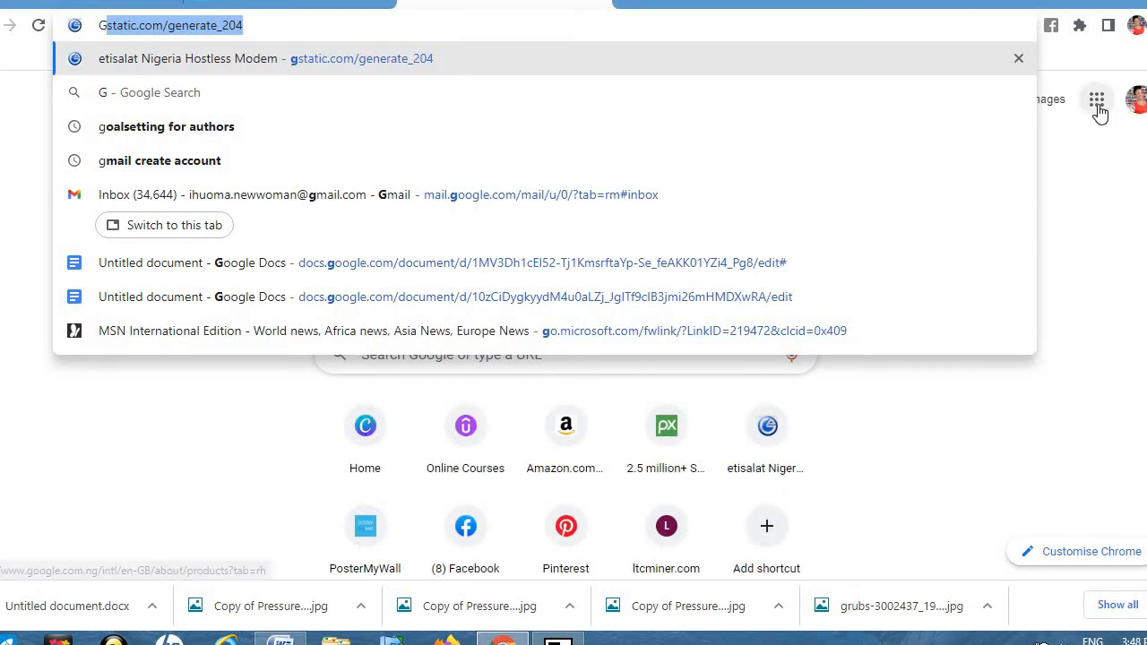
Step: Reach the Google Docs home page from the Google apps grid in Chrome
{"action": "left_click", "coordinate": [1098, 110]}
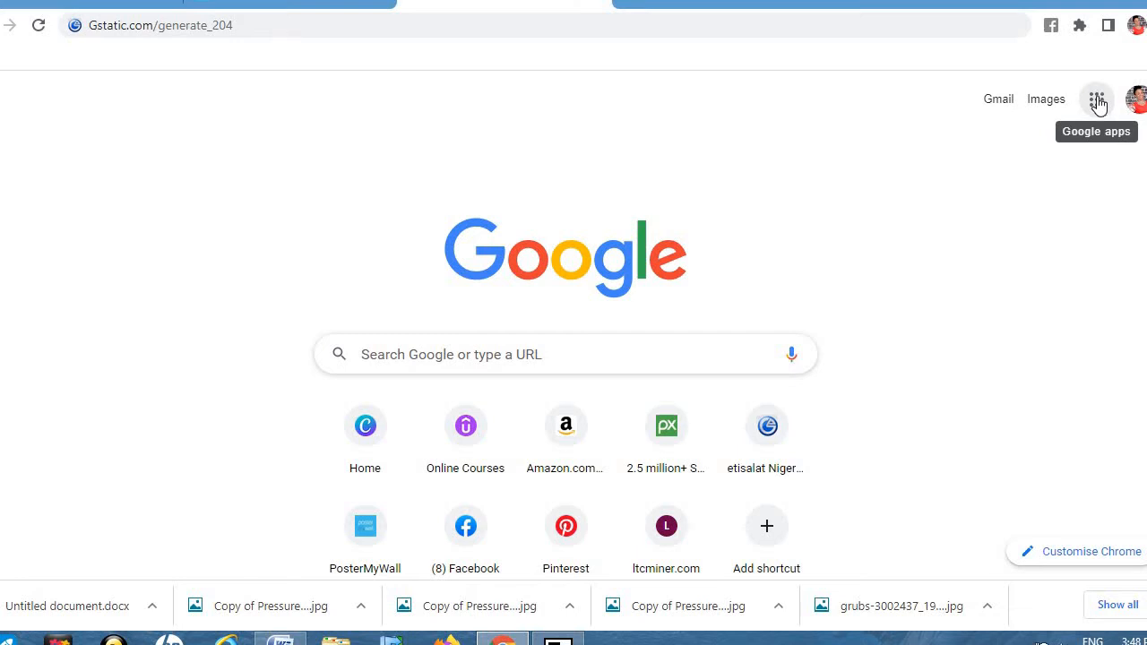
{"action": "left_click", "coordinate": [1098, 101]}
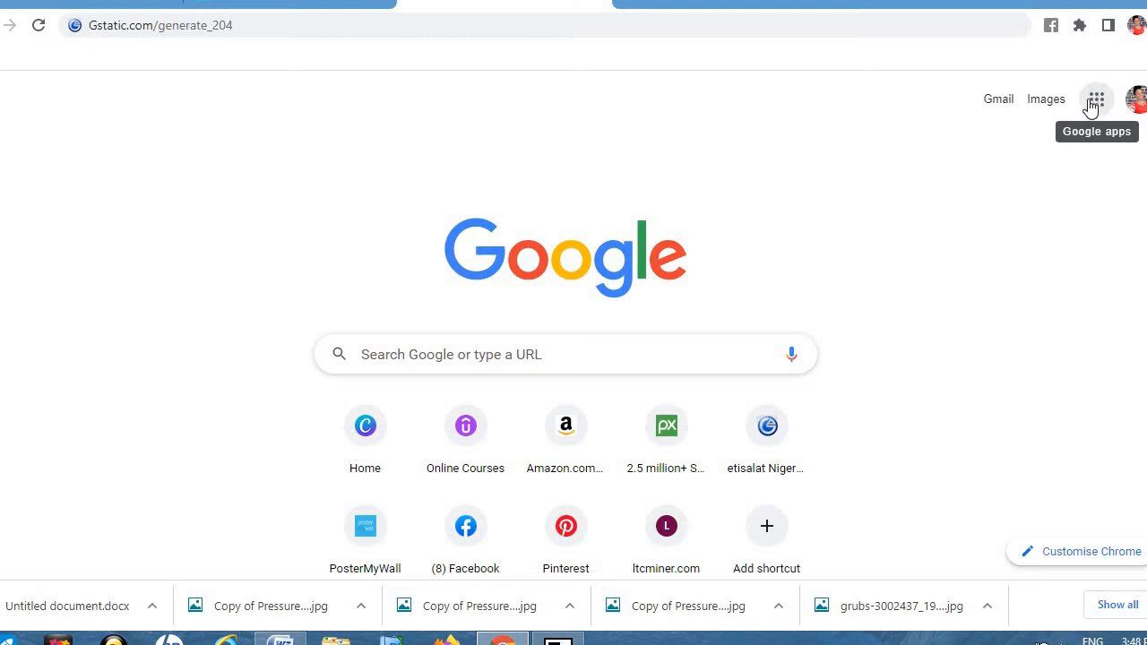
{"action": "left_click", "coordinate": [1096, 107]}
{"action": "left_click", "coordinate": [1096, 103]}
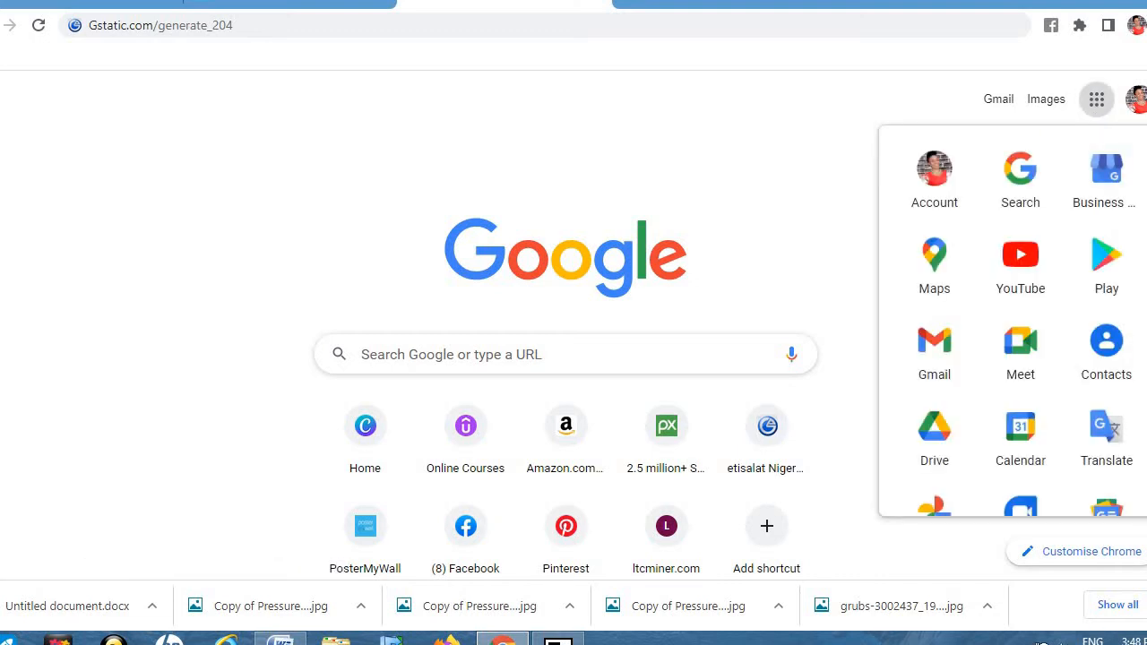
{"action": "scroll", "coordinate": [1012, 322], "scroll_direction": "down", "scroll_amount": 2}
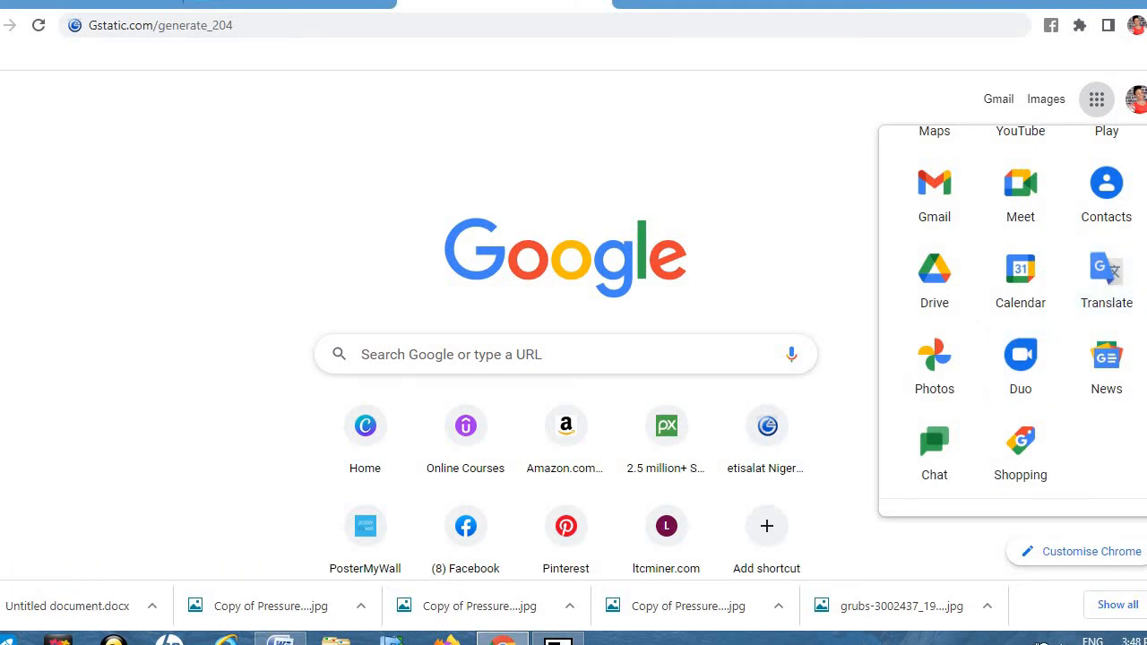
{"action": "scroll", "coordinate": [1143, 286], "scroll_direction": "down", "scroll_amount": 1}
{"action": "scroll", "coordinate": [1012, 322], "scroll_direction": "down", "scroll_amount": 1}
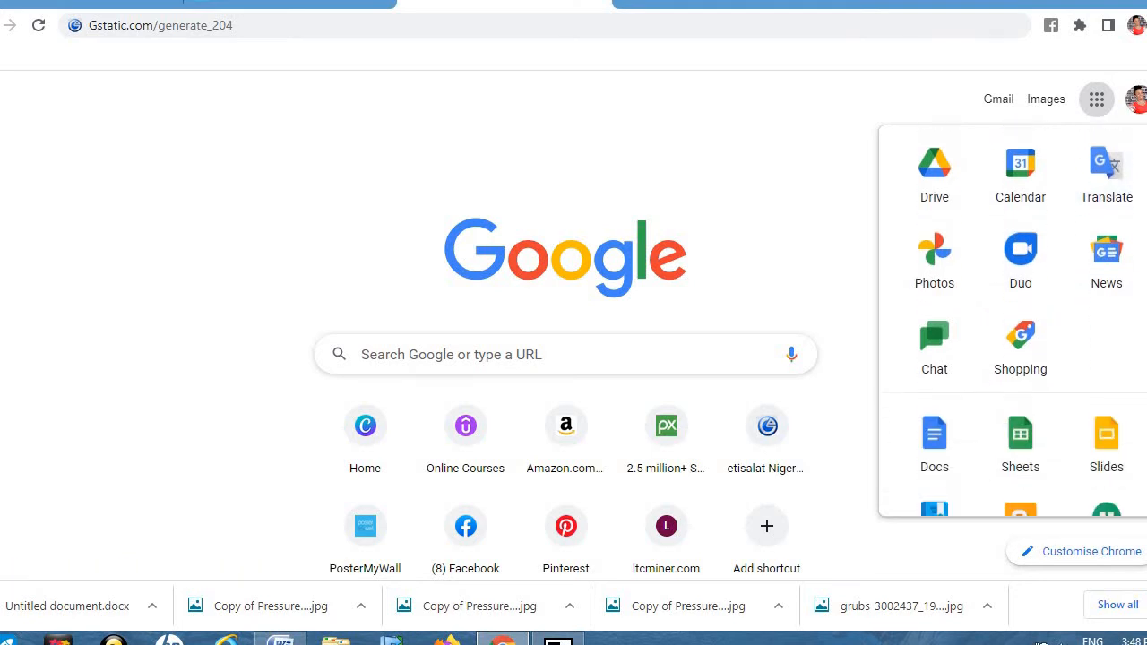
{"action": "left_click", "coordinate": [953, 454]}
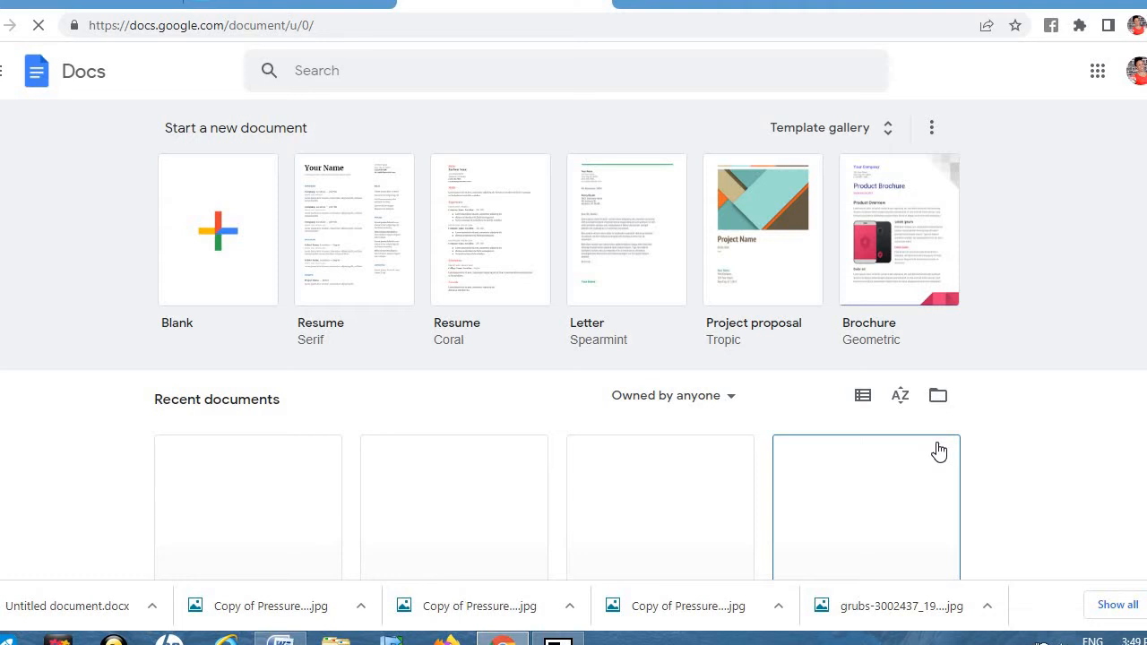
Step: Create an Untitled document from the Blank template
{"action": "left_click", "coordinate": [220, 238]}
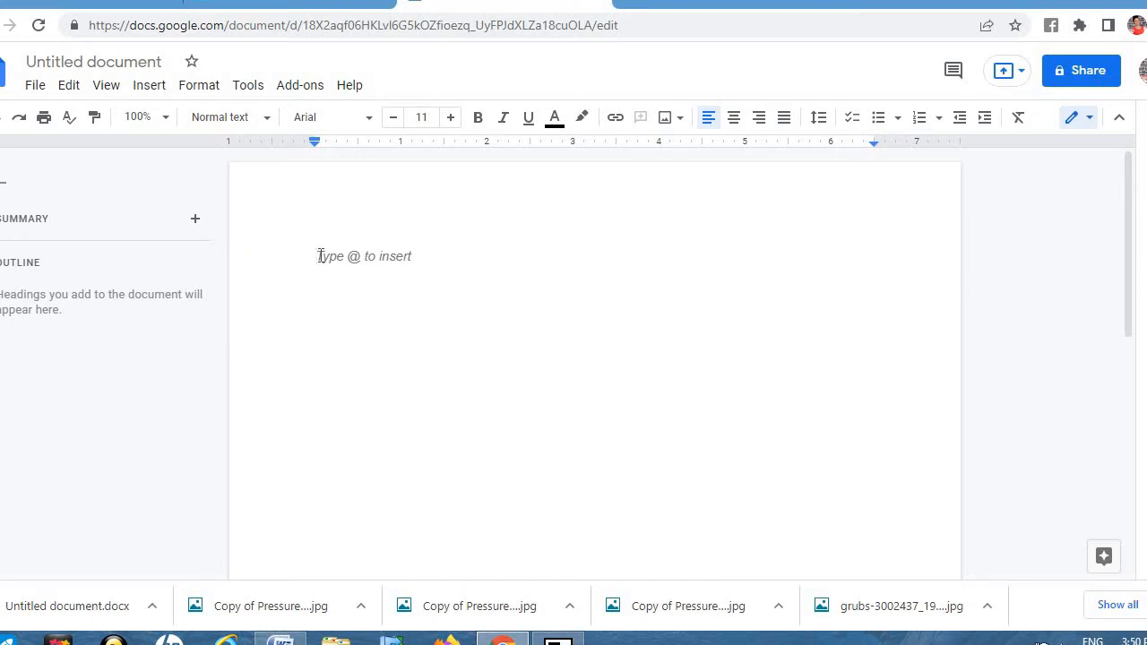
Step: Type 'HOW TO FORMAT FOR KINDLE' and raise its font size from 11 to 12
{"action": "type", "text": "H"}
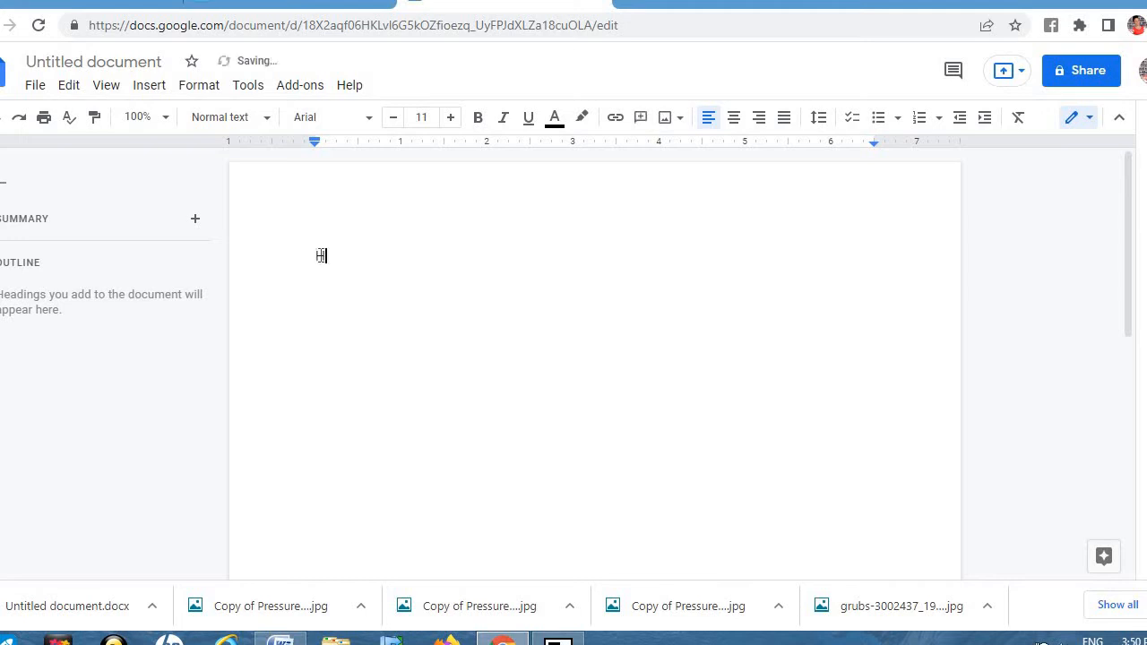
{"action": "type", "text": "OW T"}
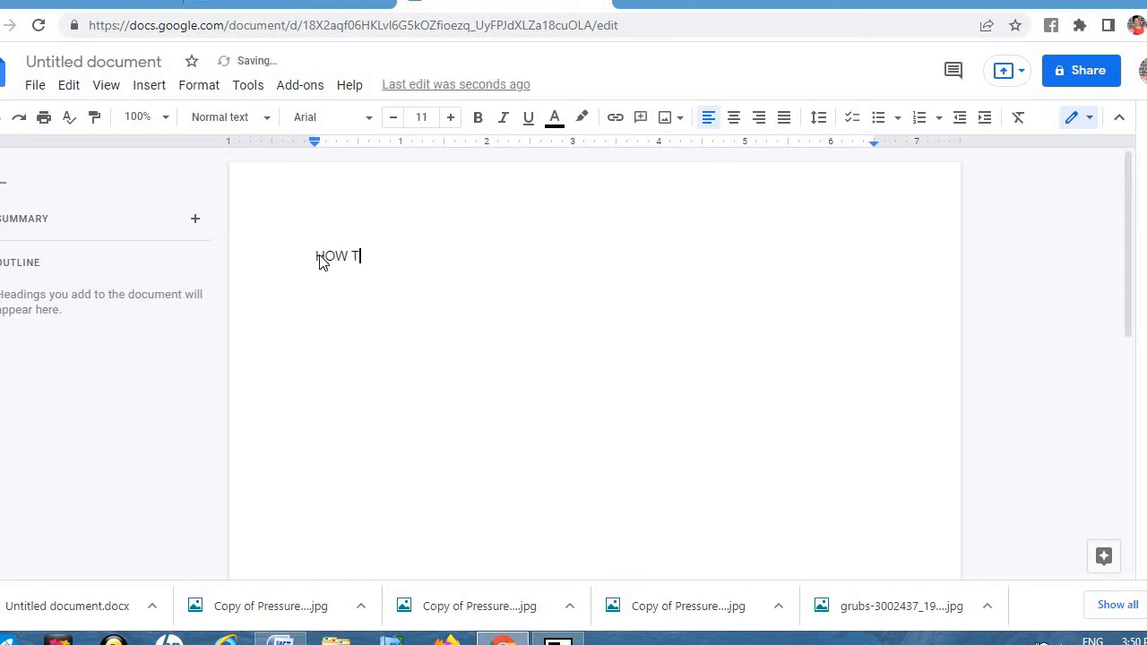
{"action": "type", "text": "O FORMAT "}
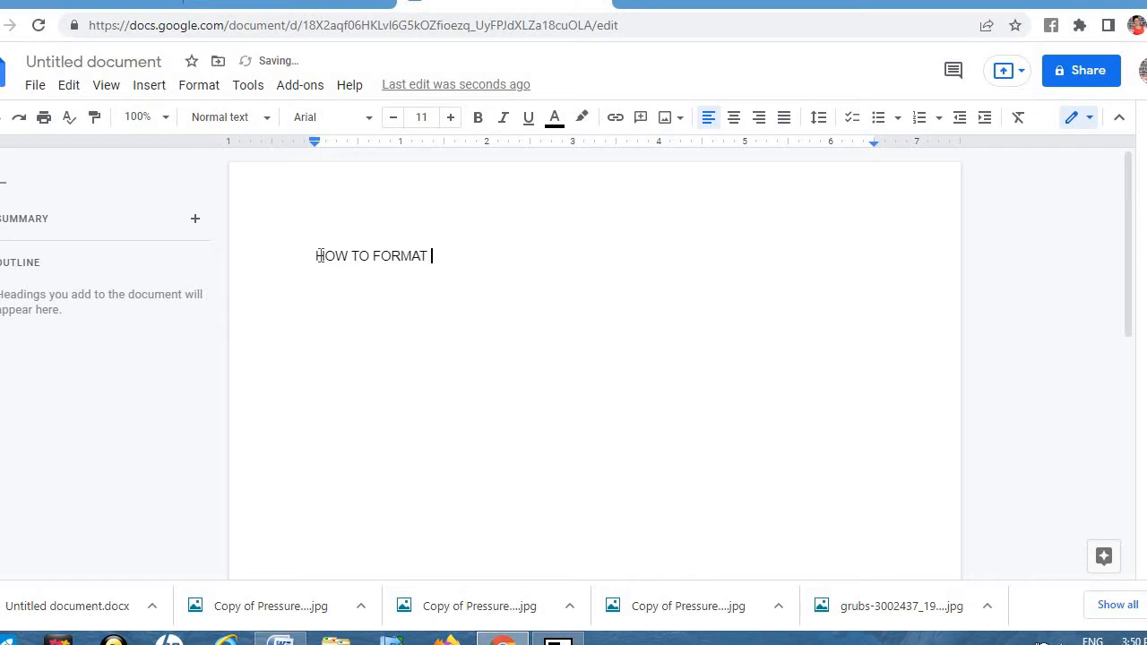
{"action": "type", "text": "FOR KINDLE"}
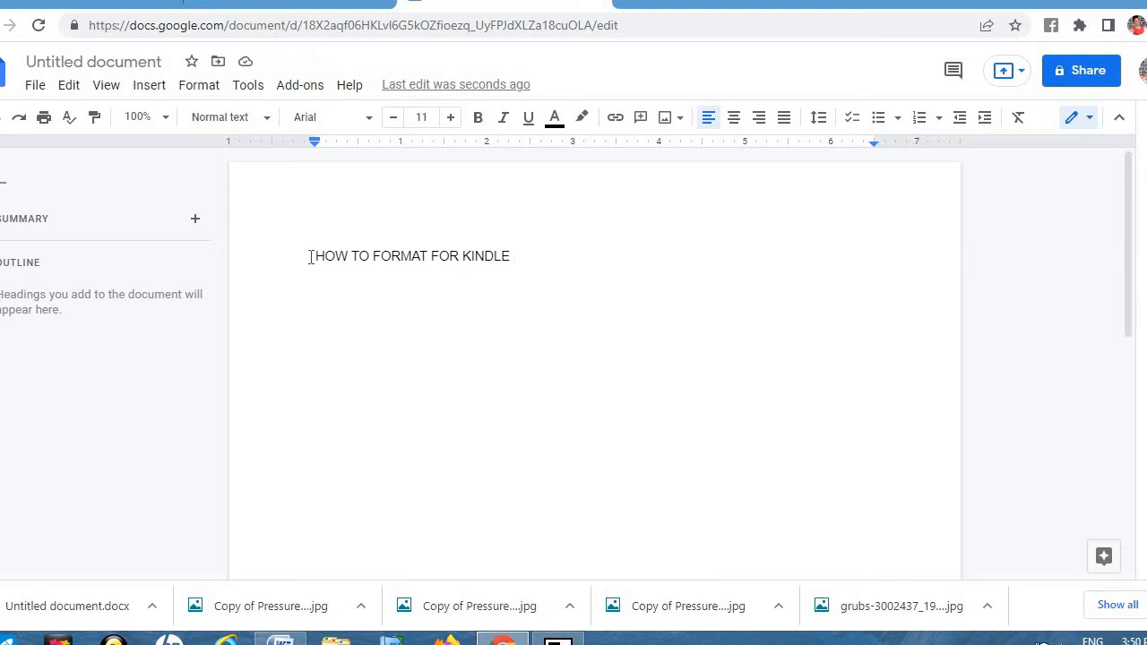
{"action": "left_click", "coordinate": [310, 257]}
{"action": "key", "text": "shift+Right"}
{"action": "key", "text": "shift+Right"}
{"action": "key", "text": "shift+Right"}
{"action": "key", "text": "shift+Right"}
{"action": "key", "text": "shift+Right"}
{"action": "key", "text": "shift+Right"}
{"action": "key", "text": "shift+Right"}
{"action": "key", "text": "shift+Right"}
{"action": "key", "text": "shift+Right"}
{"action": "key", "text": "shift+Right"}
{"action": "key", "text": "shift+Right"}
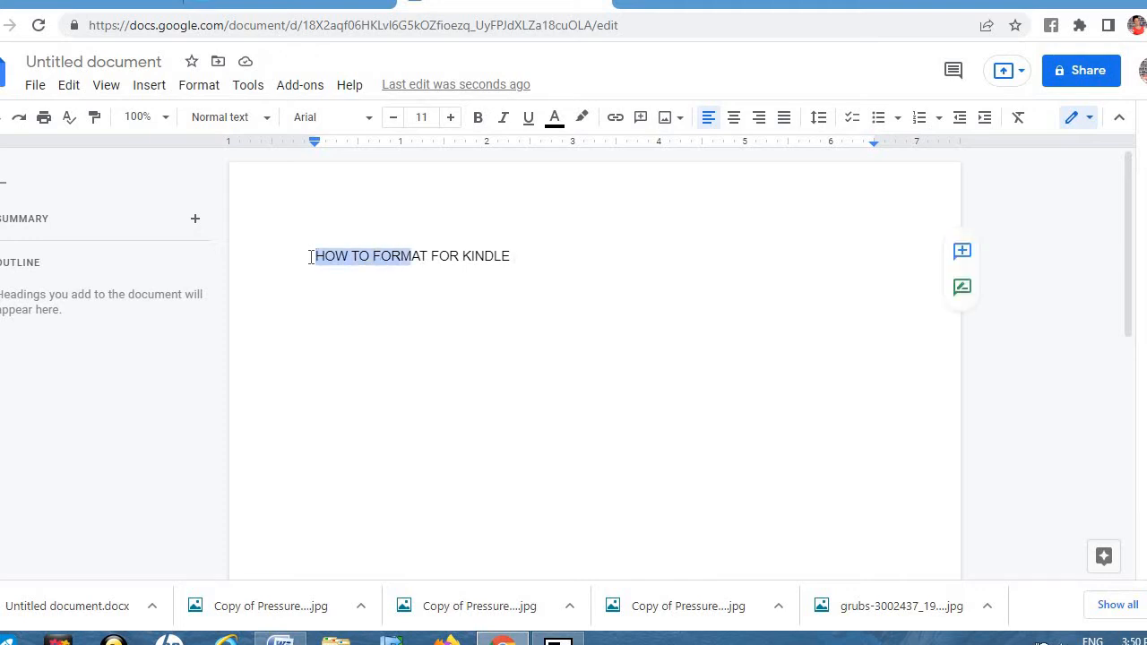
{"action": "key", "text": "shift+Right"}
{"action": "key", "text": "shift+Right"}
{"action": "key", "text": "shift+Right"}
{"action": "key", "text": "shift+Right"}
{"action": "key", "text": "shift+Right"}
{"action": "key", "text": "shift+Right"}
{"action": "key", "text": "shift+Right"}
{"action": "key", "text": "shift+Right"}
{"action": "key", "text": "shift+Right"}
{"action": "key", "text": "shift+Right"}
{"action": "key", "text": "shift+Right"}
{"action": "key", "text": "shift+Right"}
{"action": "key", "text": "shift+Right"}
{"action": "key", "text": "shift+Right"}
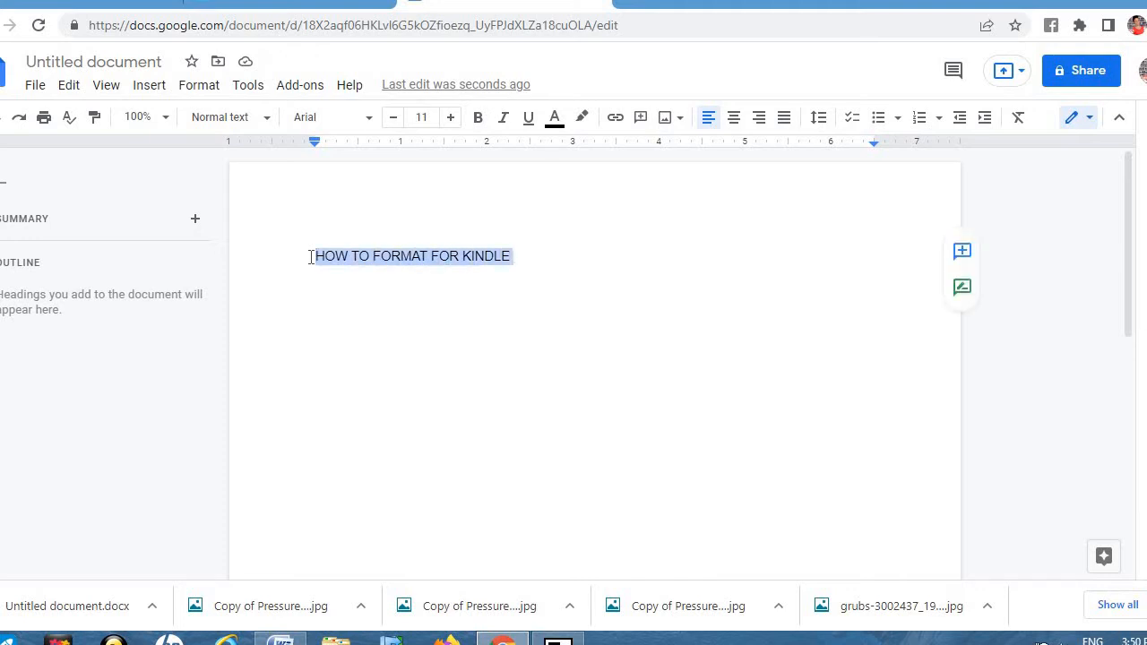
{"action": "left_click", "coordinate": [452, 117]}
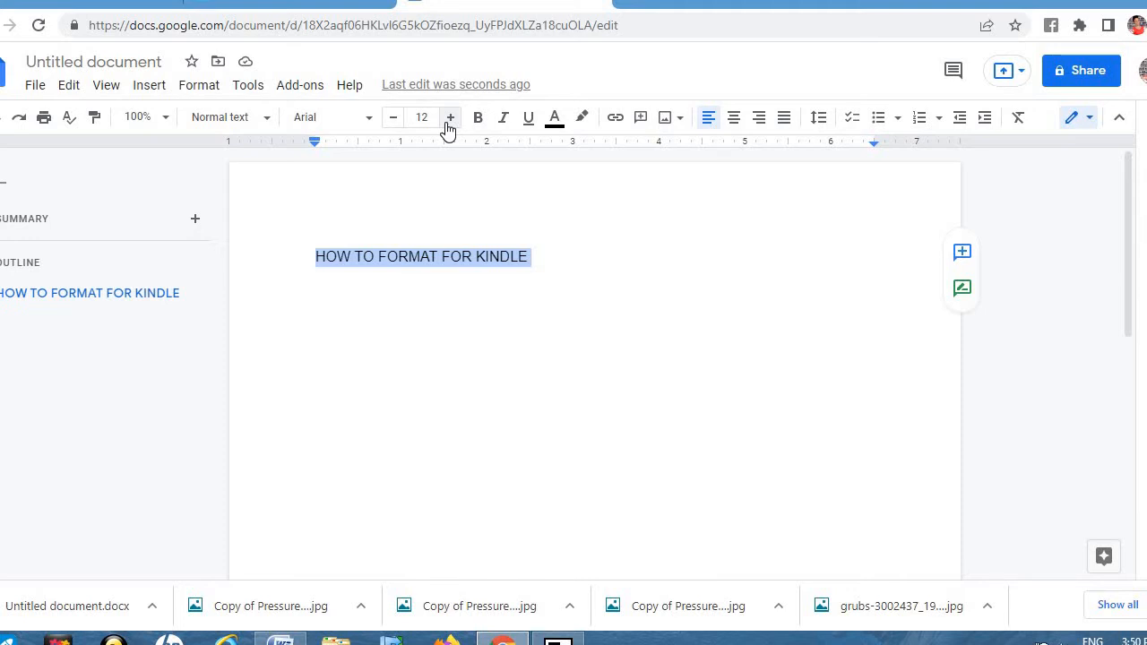
Step: Make the heading a centred Times New Roman Title and start a new line below it
{"action": "left_click", "coordinate": [371, 120]}
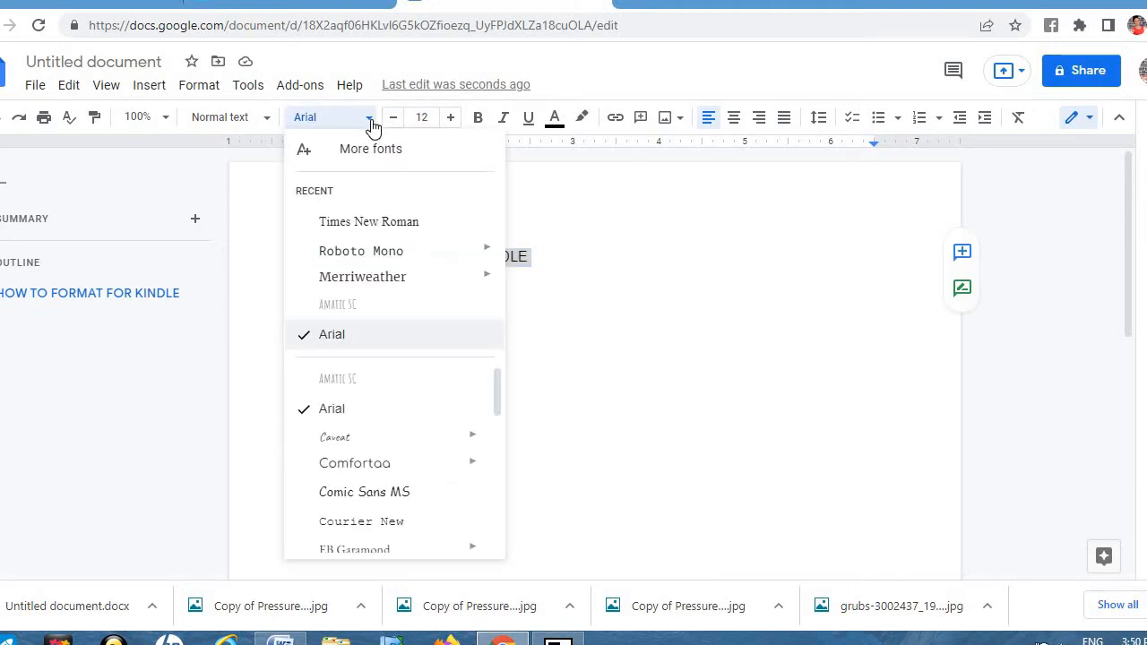
{"action": "left_click", "coordinate": [399, 222]}
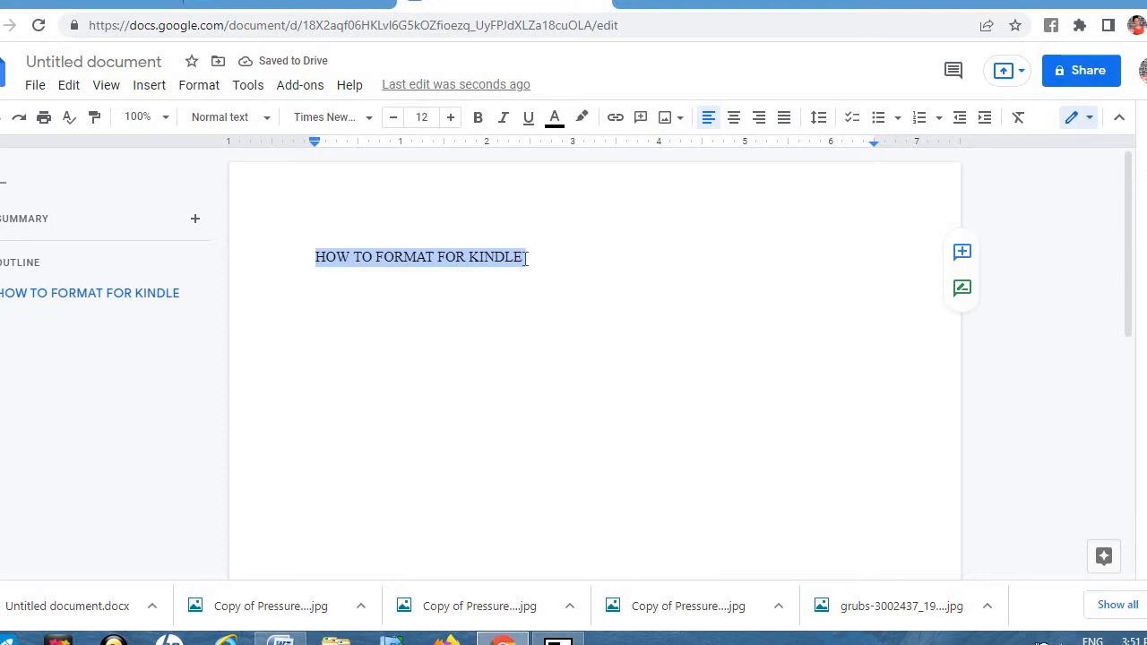
{"action": "left_click", "coordinate": [267, 120]}
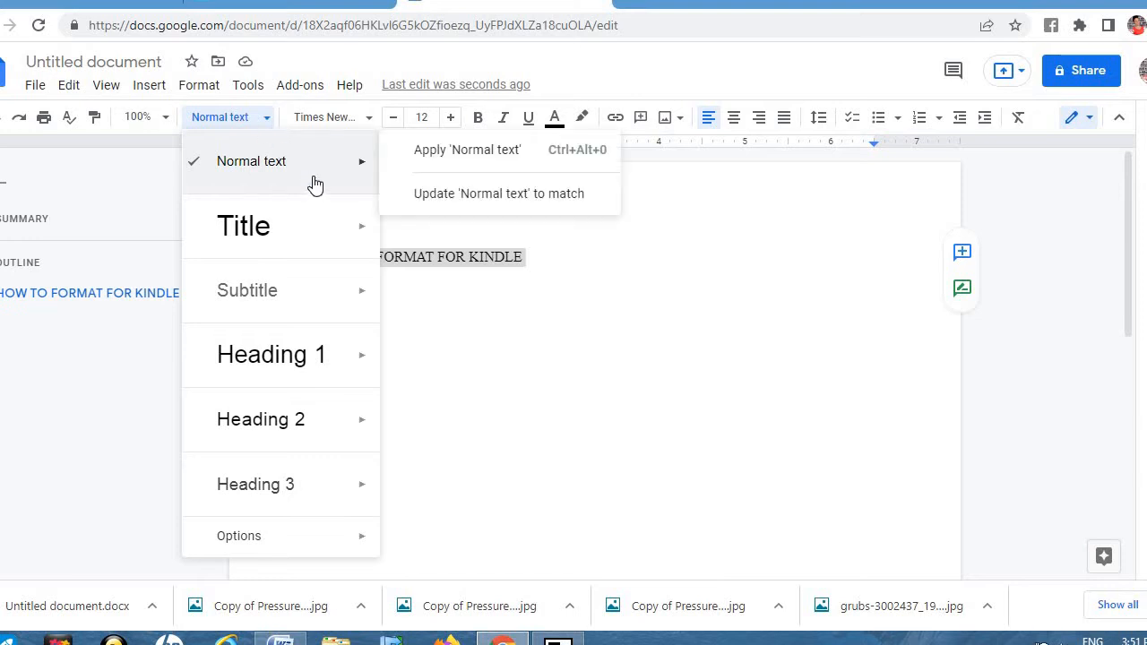
{"action": "mouse_move", "coordinate": [324, 225]}
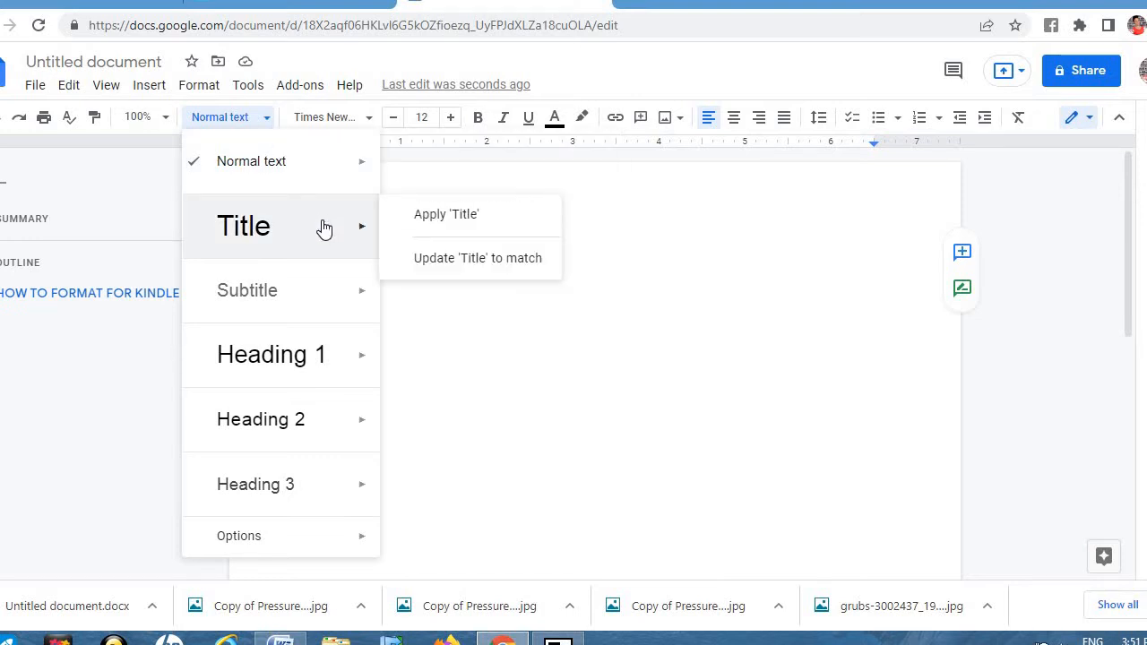
{"action": "left_click", "coordinate": [324, 225]}
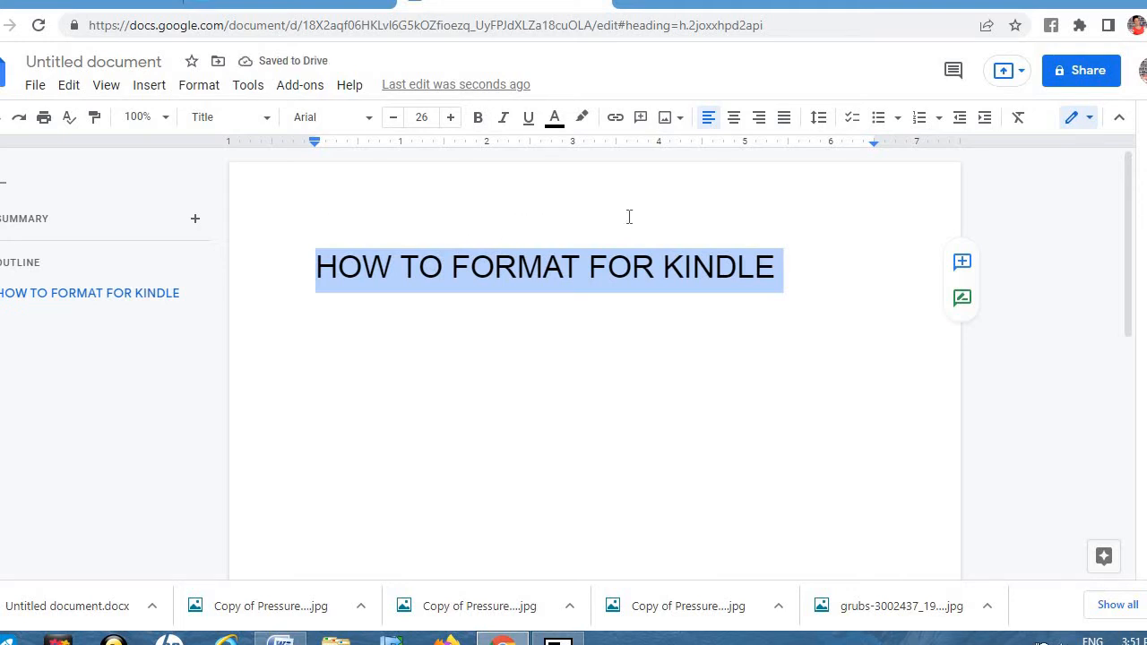
{"action": "left_click", "coordinate": [734, 126]}
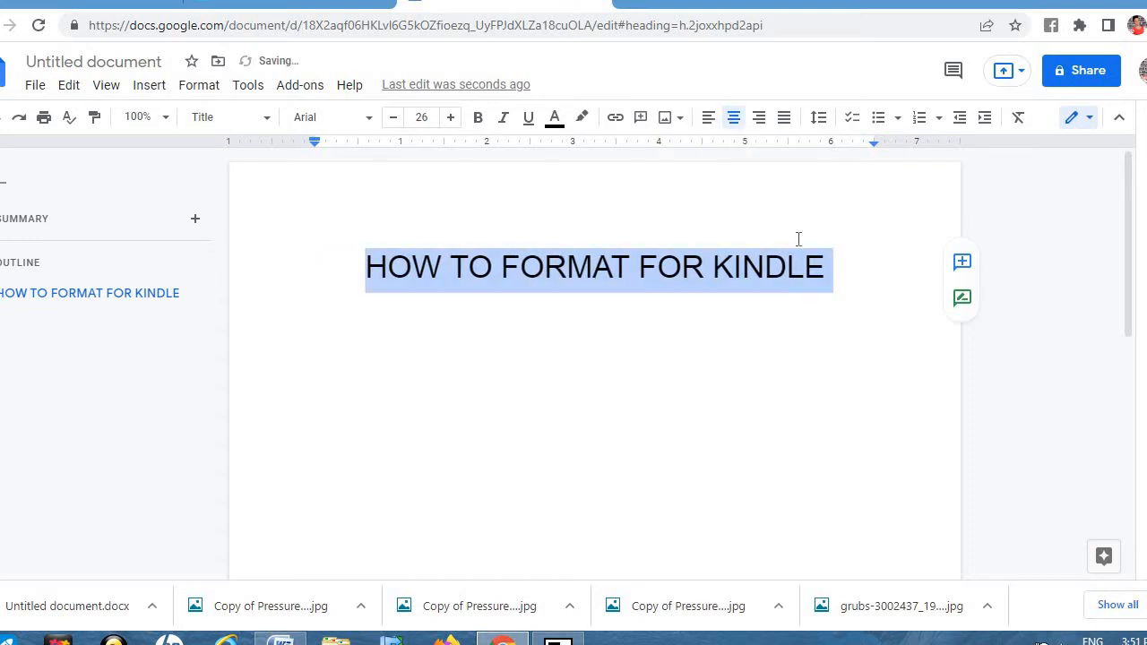
{"action": "left_click", "coordinate": [835, 278]}
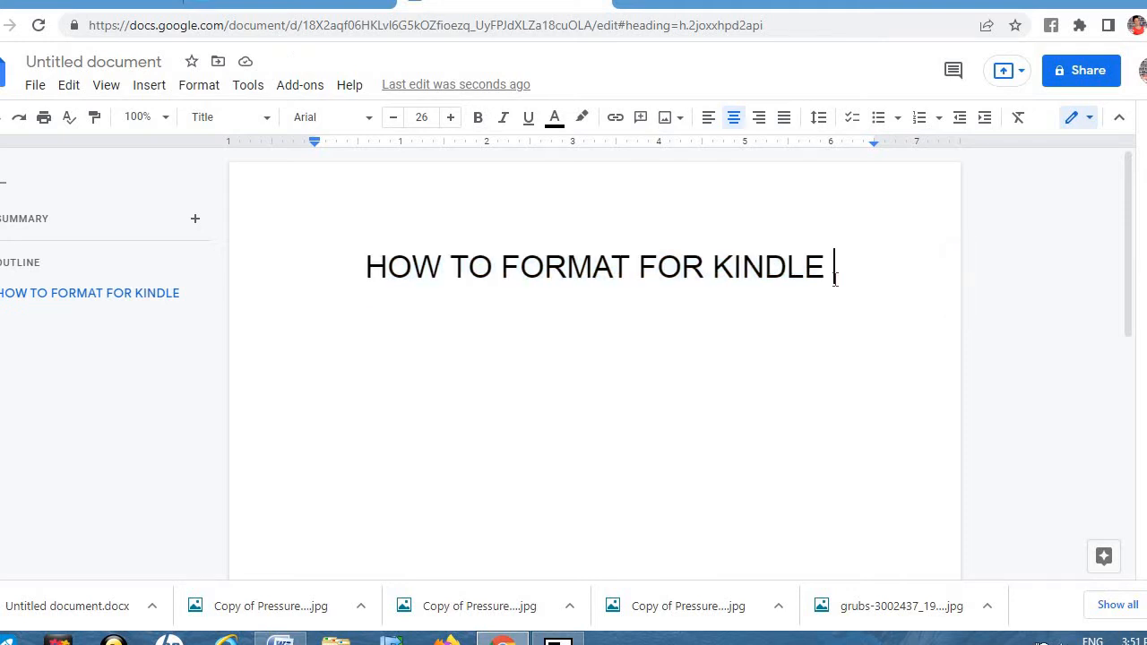
{"action": "key", "text": "Return"}
Step: Type '6 ELEMENTS ON HOW TO GET YOUR BOOK READY FOR AMAZON UPLOAD' below the title and select it
{"action": "key", "text": "Return"}
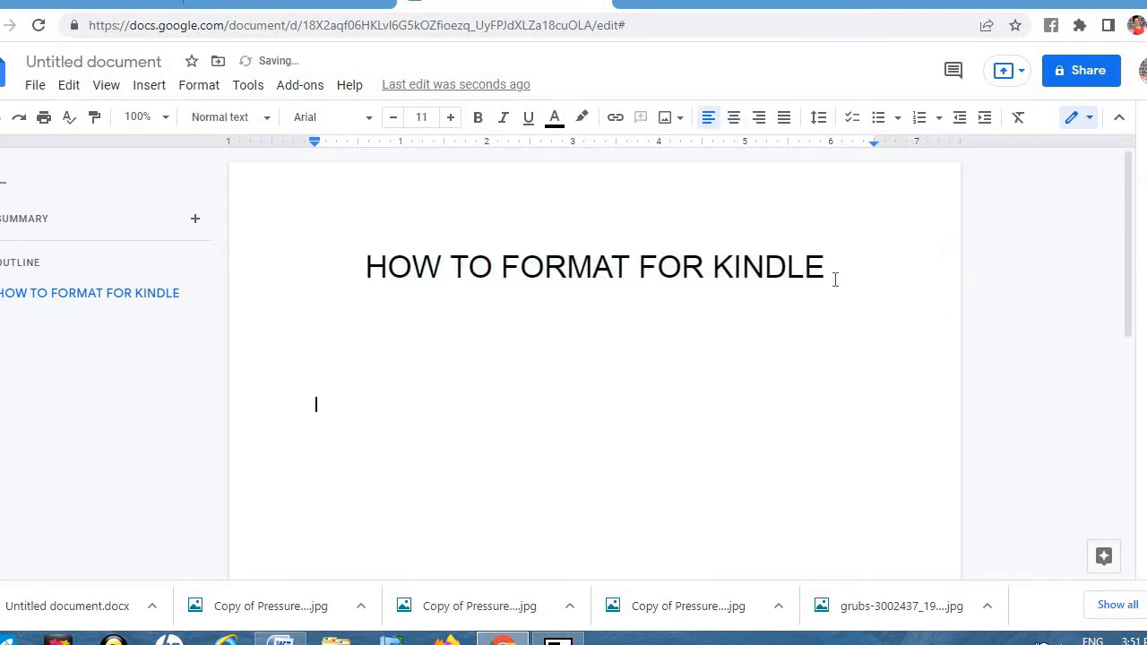
{"action": "key", "text": "Return"}
{"action": "key", "text": "Return"}
{"action": "key", "text": "Return"}
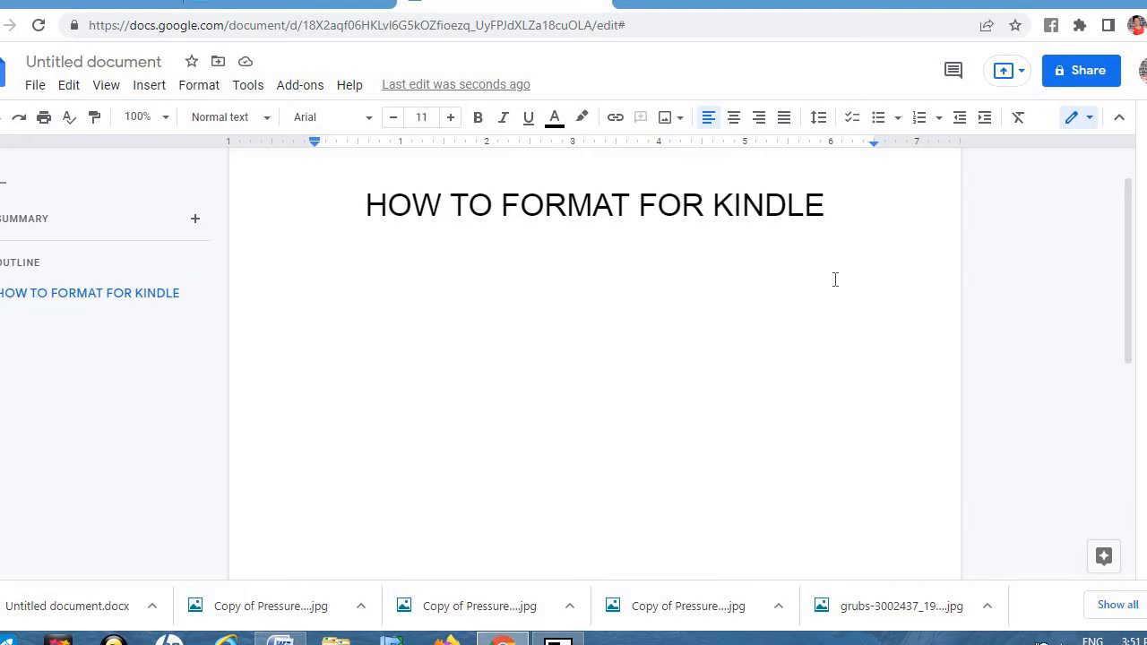
{"action": "type", "text": "6 ELEMENTS "}
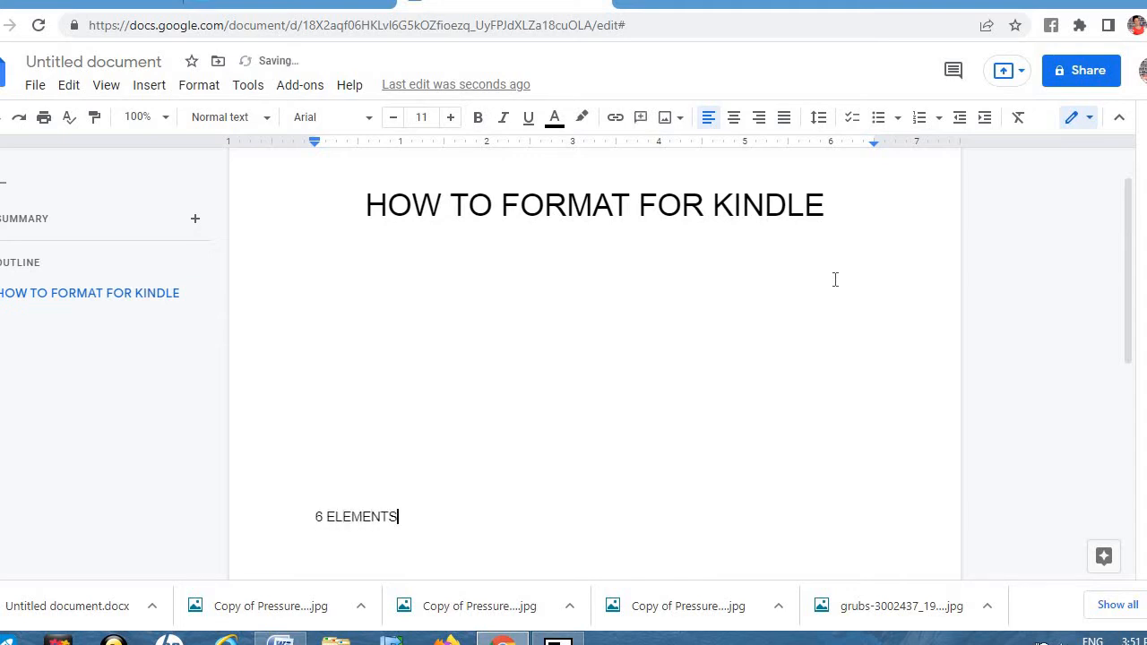
{"action": "type", "text": "ON HOW TO G"}
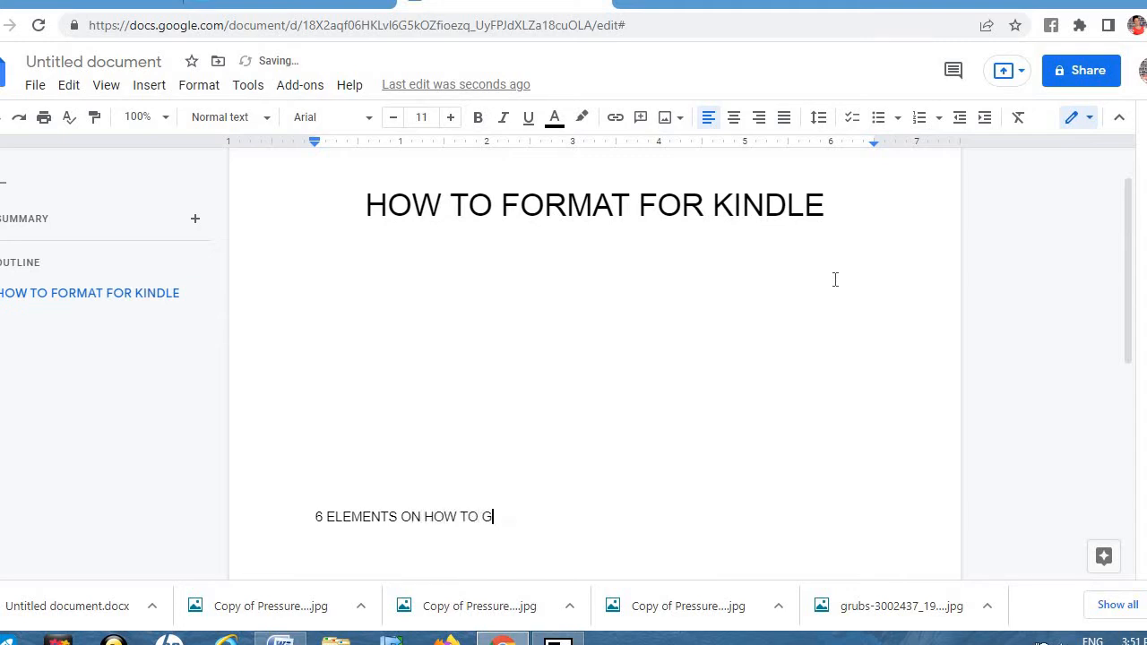
{"action": "type", "text": "ET YOUR BOOK READ"}
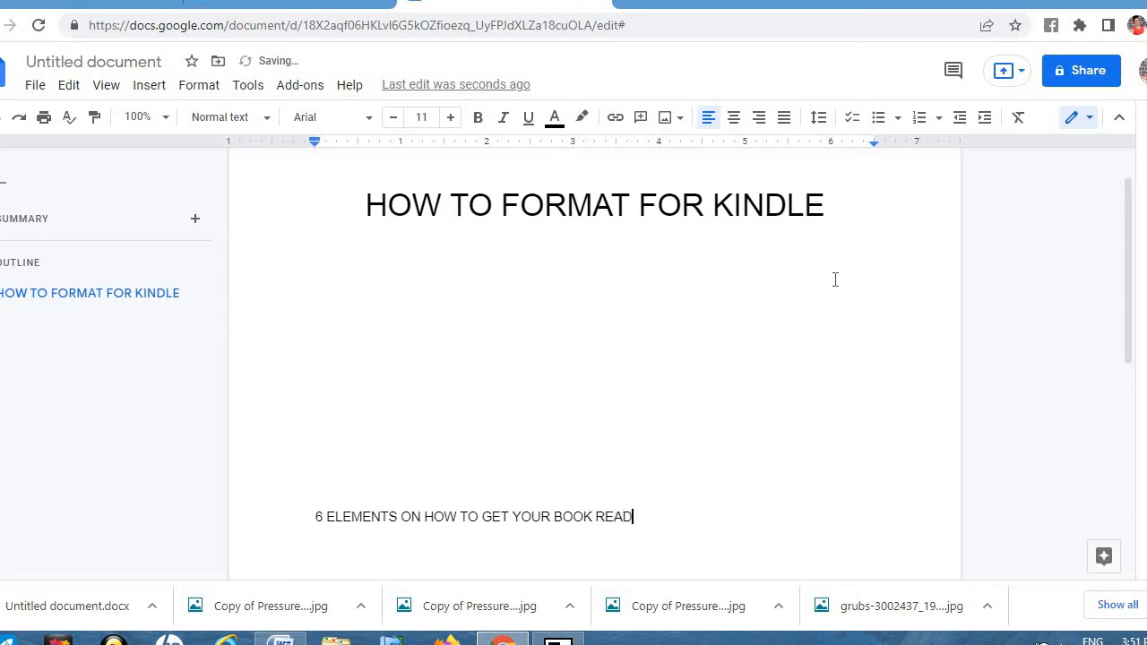
{"action": "type", "text": "Y FOR AMAZON UL"}
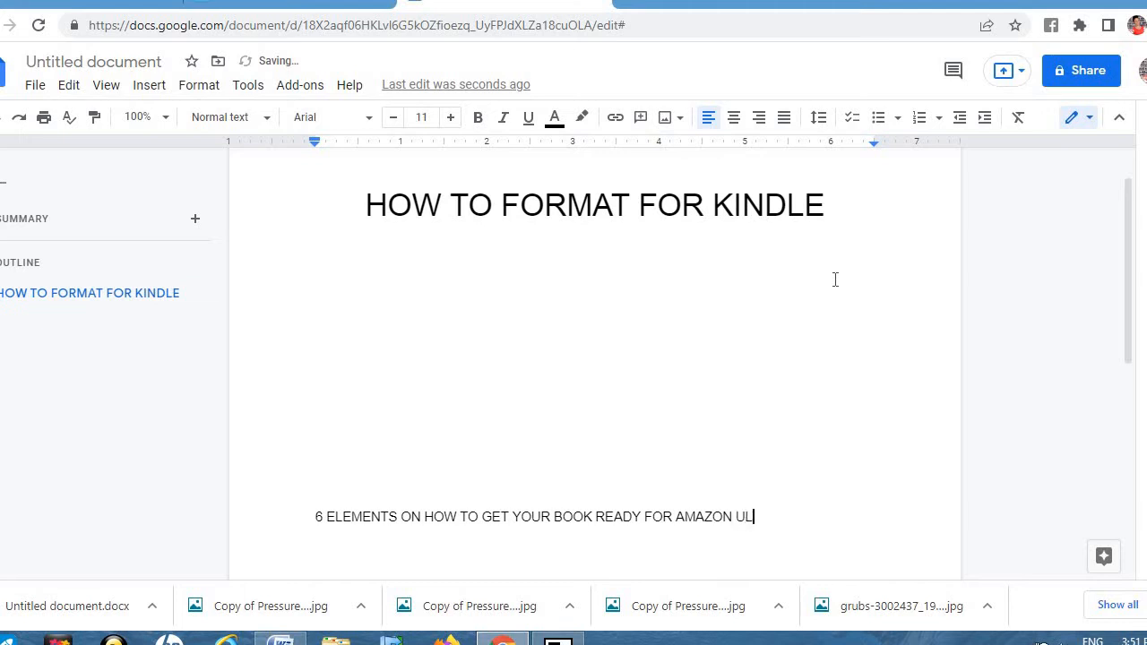
{"action": "key", "text": "BackSpace"}
{"action": "type", "text": "O"}
{"action": "key", "text": "BackSpace"}
{"action": "type", "text": "PLOAD"}
{"action": "double_click", "coordinate": [316, 516]}
{"action": "key", "text": "shift+Right"}
{"action": "key", "text": "shift+Right"}
{"action": "key", "text": "shift+Right"}
{"action": "key", "text": "shift+Right"}
{"action": "key", "text": "shift+Right"}
{"action": "key", "text": "shift+Right"}
{"action": "key", "text": "shift+Right"}
{"action": "key", "text": "shift+Right"}
{"action": "key", "text": "shift+Right"}
{"action": "key", "text": "shift+Right"}
{"action": "key", "text": "shift+Right"}
{"action": "key", "text": "shift+Right"}
{"action": "key", "text": "shift+Right"}
{"action": "key", "text": "shift+Right"}
{"action": "key", "text": "shift+Right"}
{"action": "key", "text": "shift+Right"}
{"action": "key", "text": "shift+Right"}
{"action": "key", "text": "shift+Right"}
{"action": "key", "text": "shift+Right"}
{"action": "key", "text": "shift+Right"}
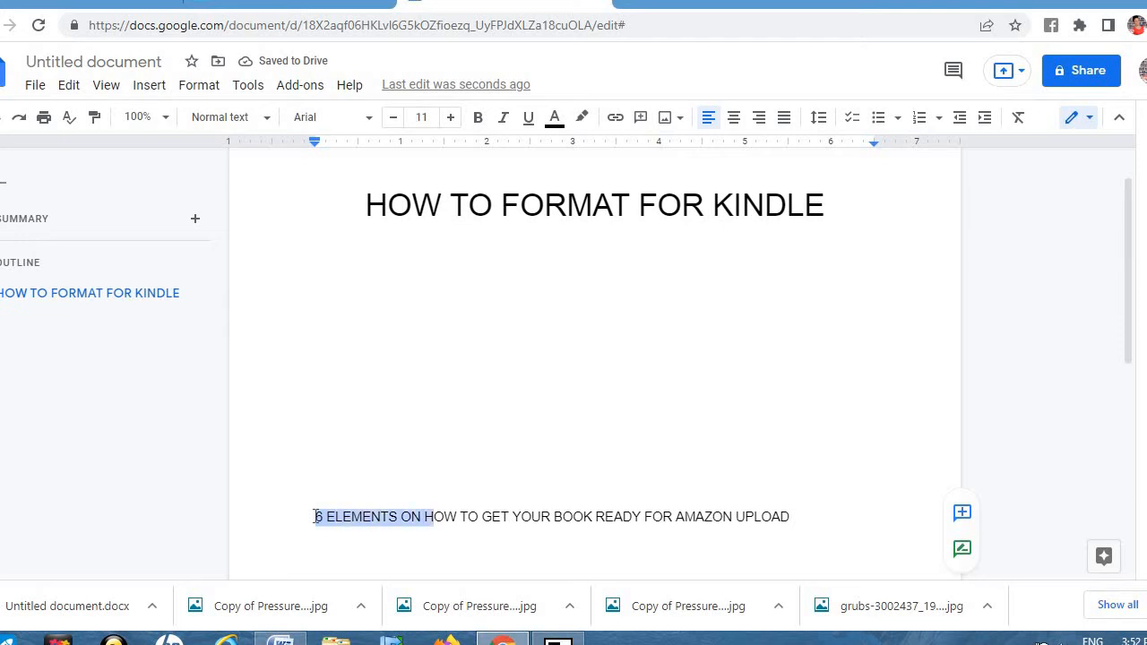
{"action": "key", "text": "shift+Right"}
{"action": "key", "text": "shift+Right"}
{"action": "key", "text": "shift+Right"}
{"action": "key", "text": "shift+Right"}
{"action": "key", "text": "shift+Right"}
{"action": "key", "text": "shift+Right"}
{"action": "key", "text": "shift+Right"}
{"action": "key", "text": "shift+Right"}
{"action": "key", "text": "shift+Right"}
{"action": "key", "text": "shift+Right"}
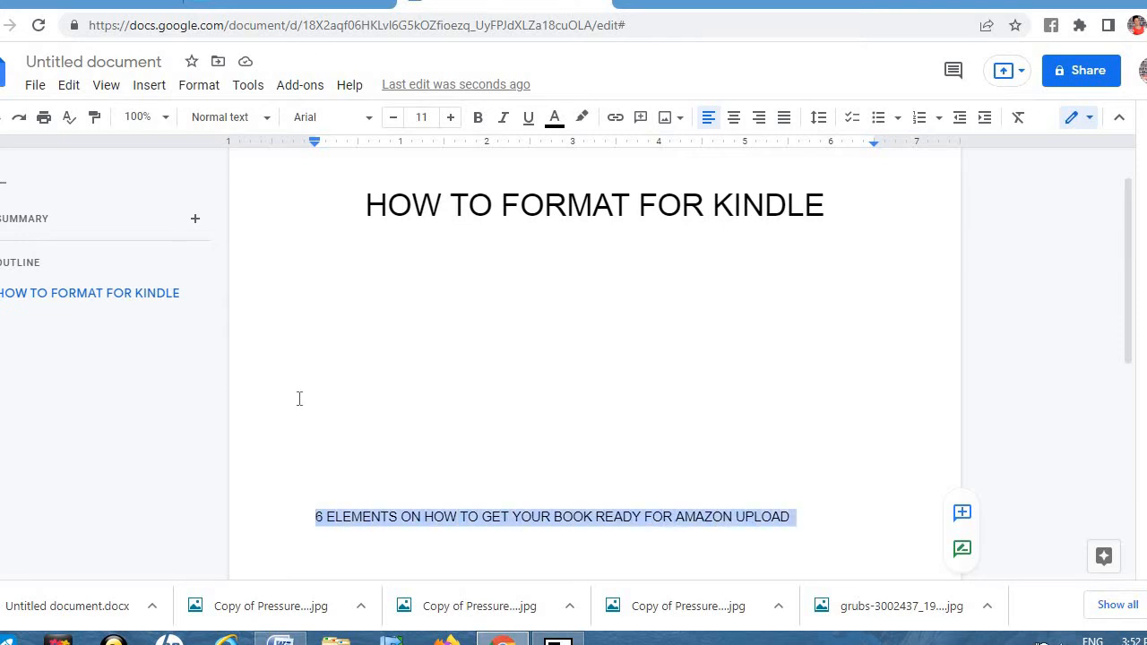
Step: Enlarge the '6 ELEMENTS…' line and apply the centred Subtitle style
{"action": "left_click", "coordinate": [451, 117]}
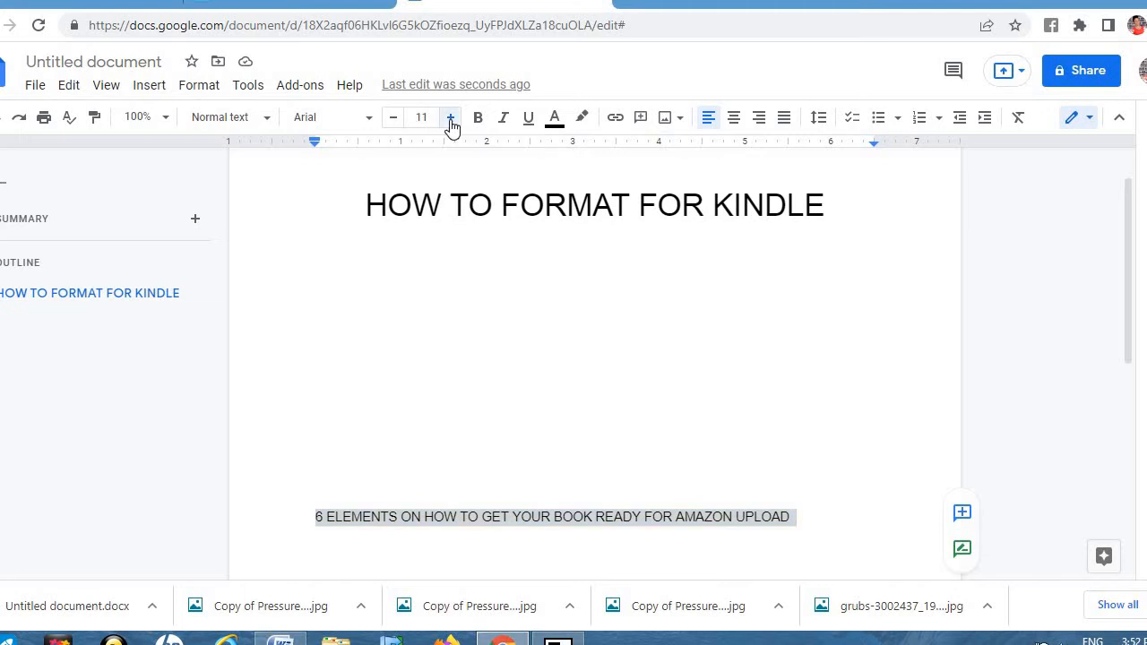
{"action": "key", "text": "super+c"}
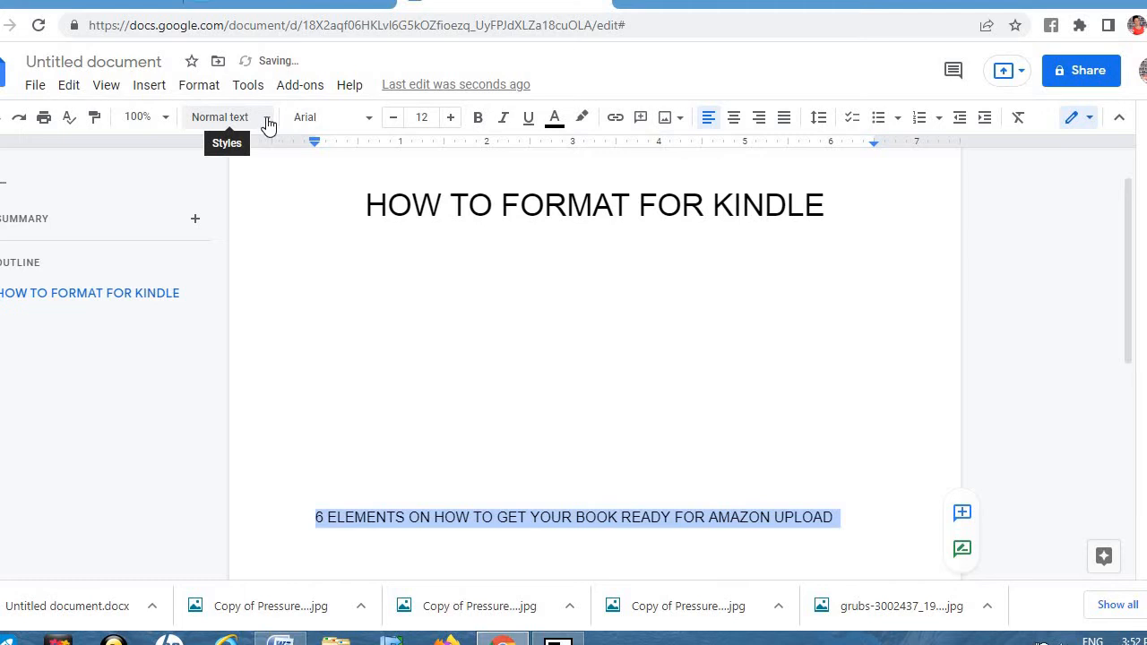
{"action": "left_click", "coordinate": [267, 126]}
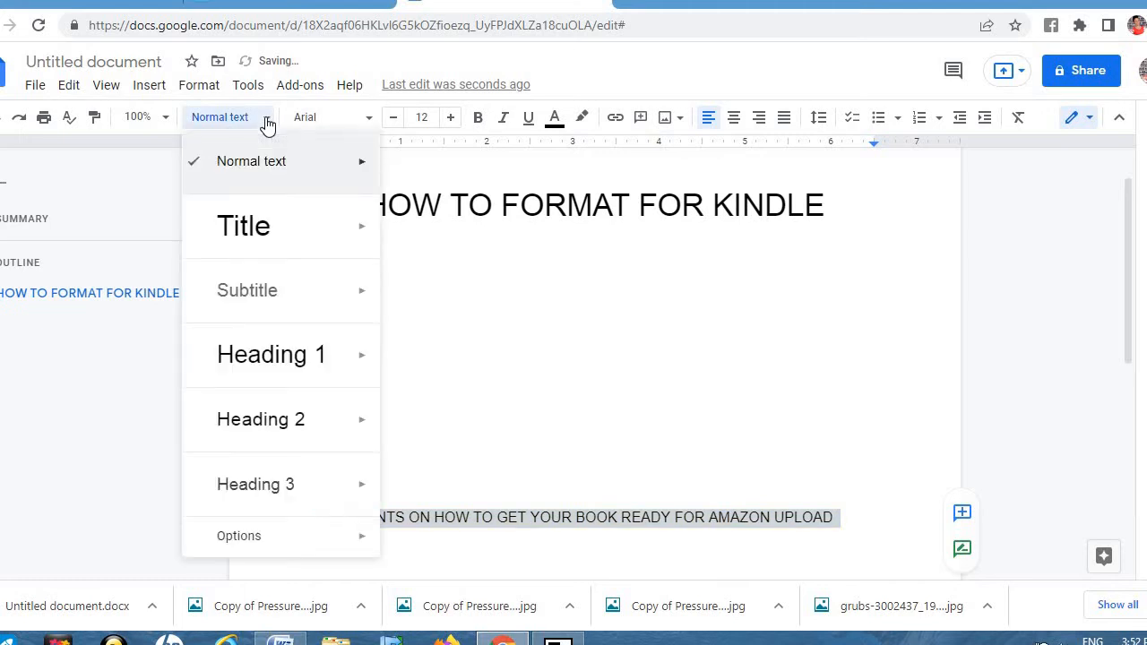
{"action": "left_click", "coordinate": [290, 301]}
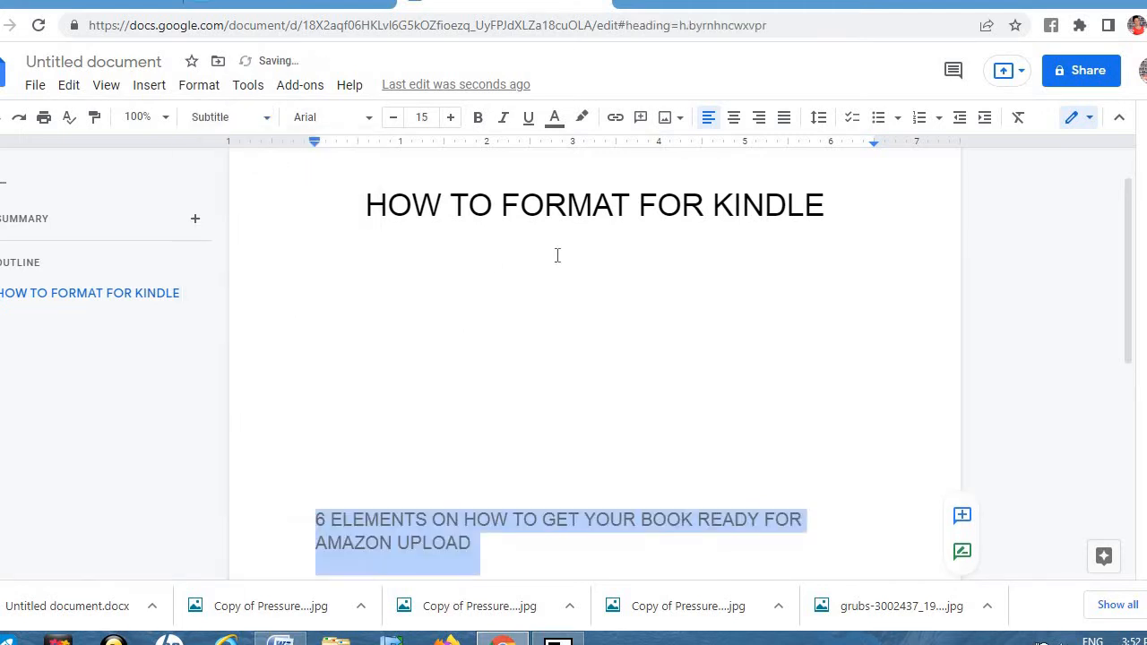
{"action": "left_click", "coordinate": [735, 122]}
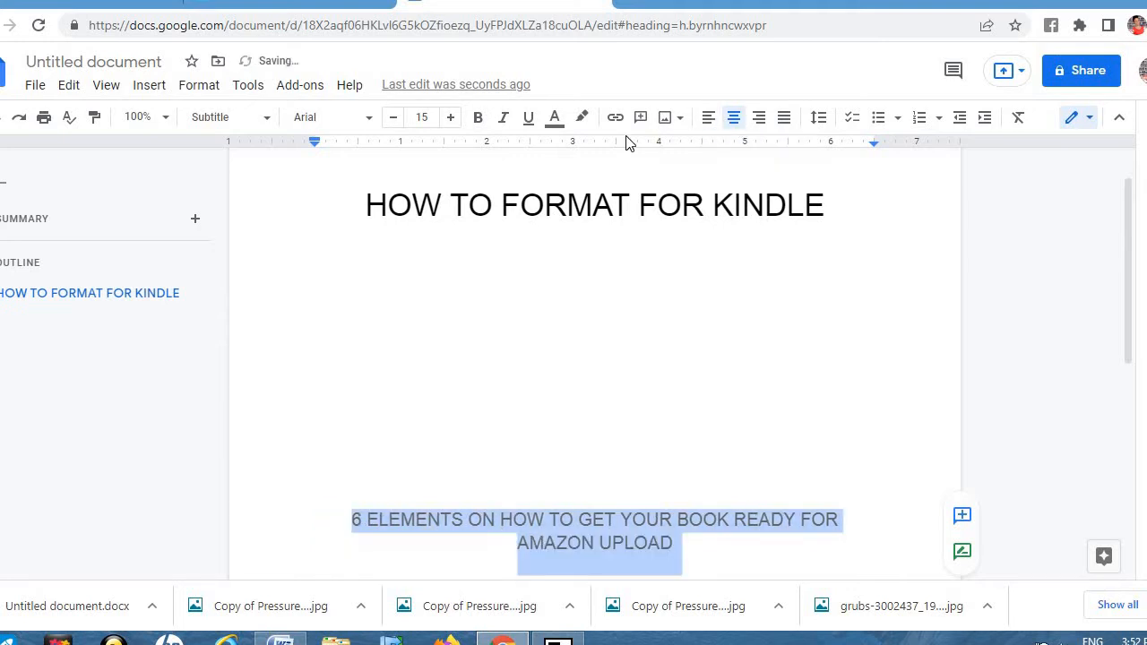
Step: Try red-orange for the subtitle text, then set it back to black
{"action": "left_click", "coordinate": [556, 126]}
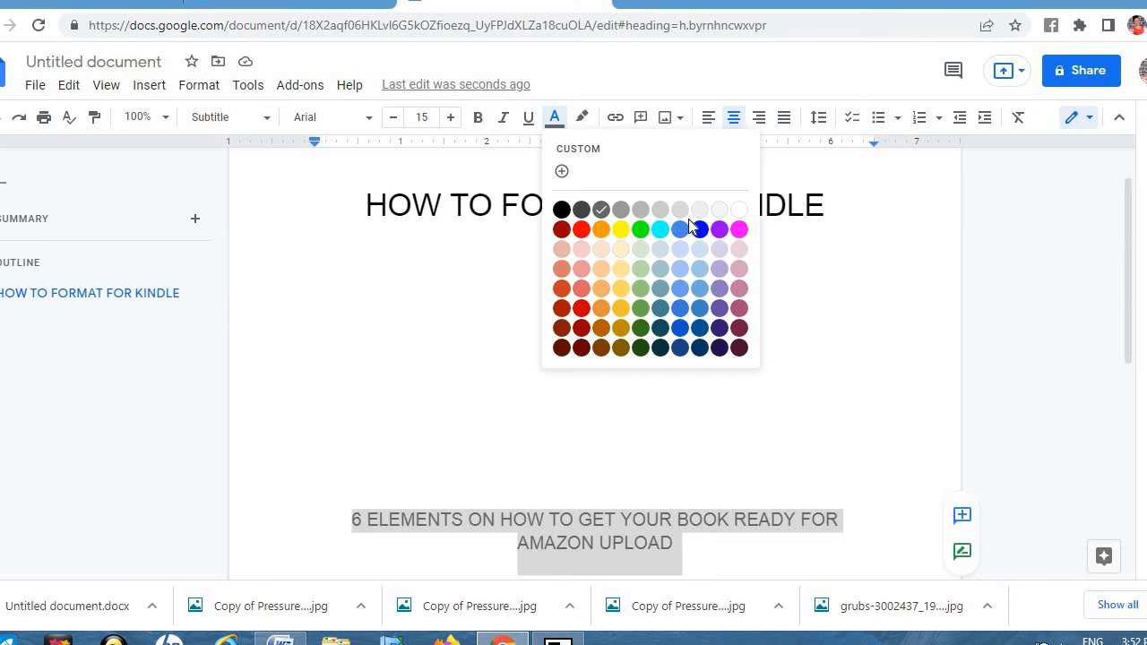
{"action": "left_click", "coordinate": [562, 289]}
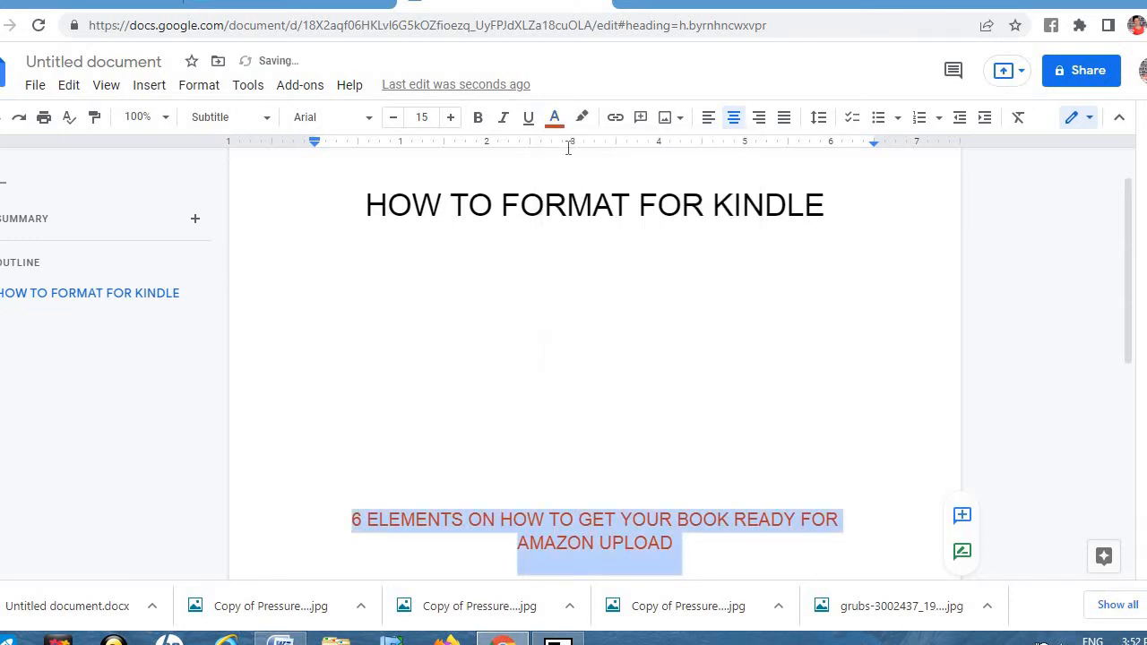
{"action": "left_click", "coordinate": [555, 117]}
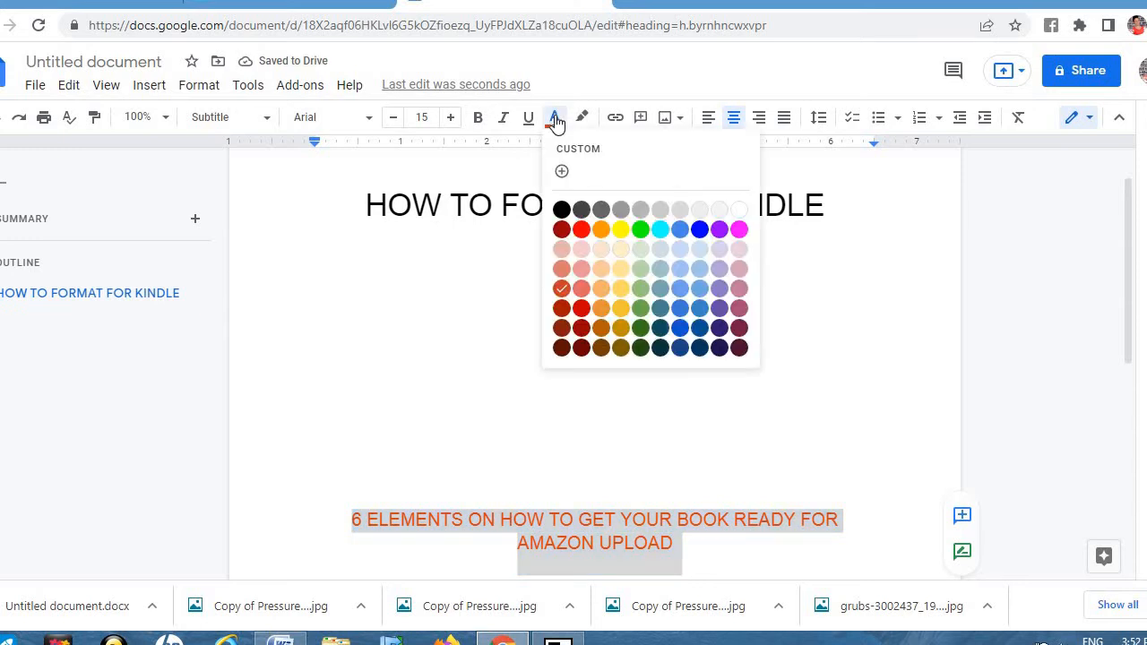
{"action": "left_click", "coordinate": [562, 211]}
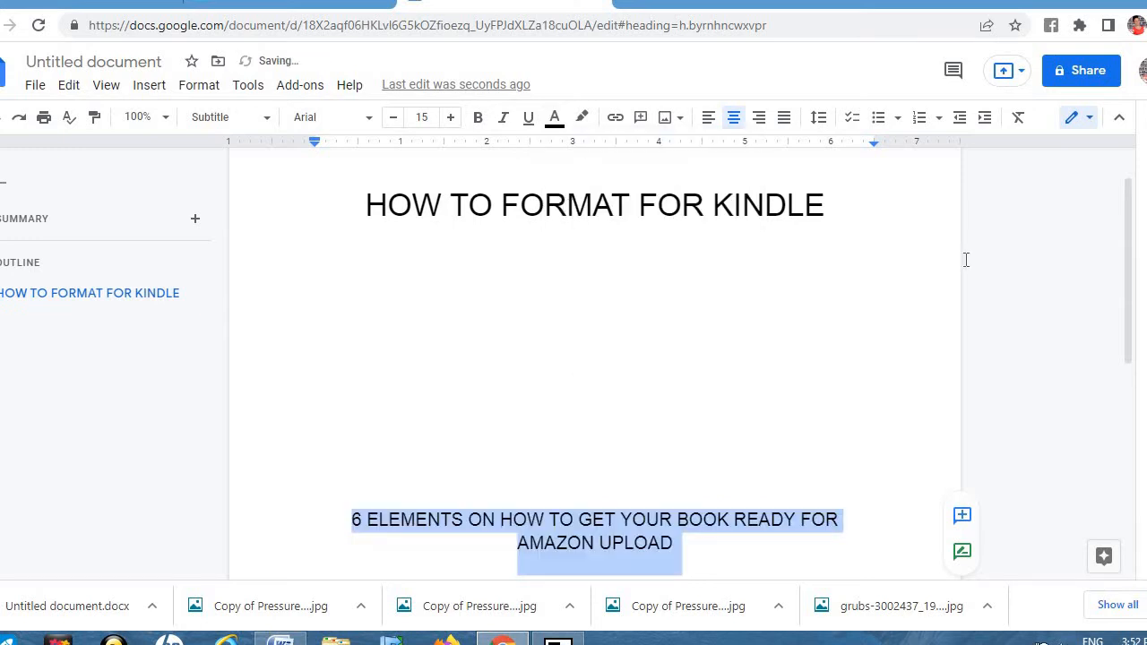
{"action": "left_click", "coordinate": [1053, 269]}
{"action": "key", "text": "super+c"}
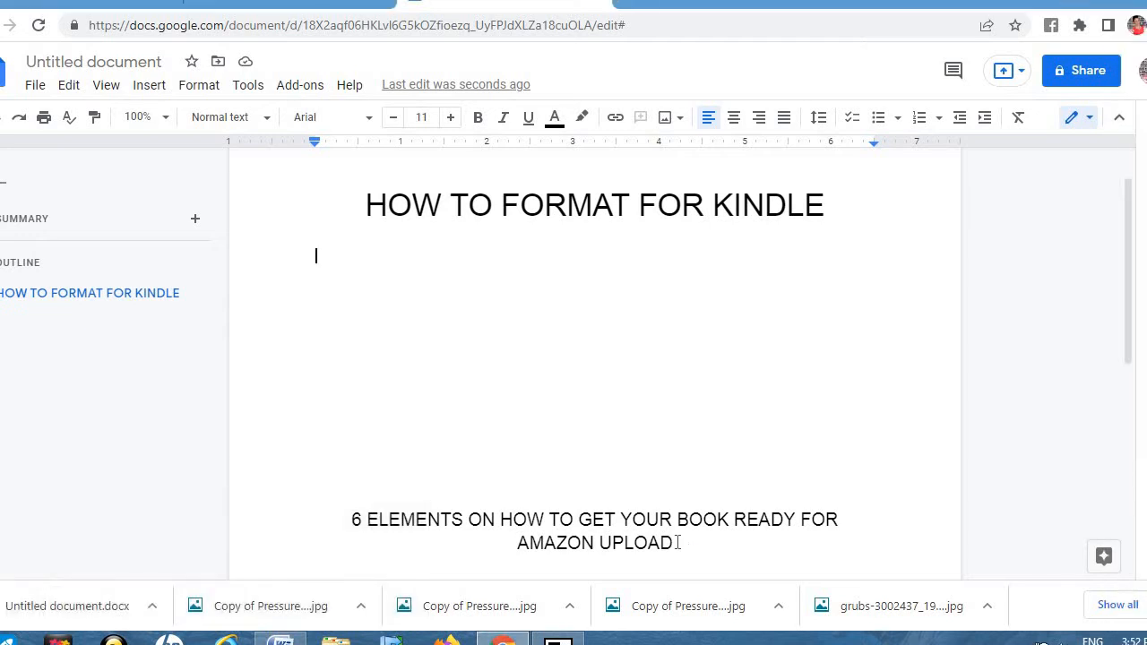
Step: Add blank lines below the subtitle, type the author's full name in capitals, and select it
{"action": "key", "text": "Return"}
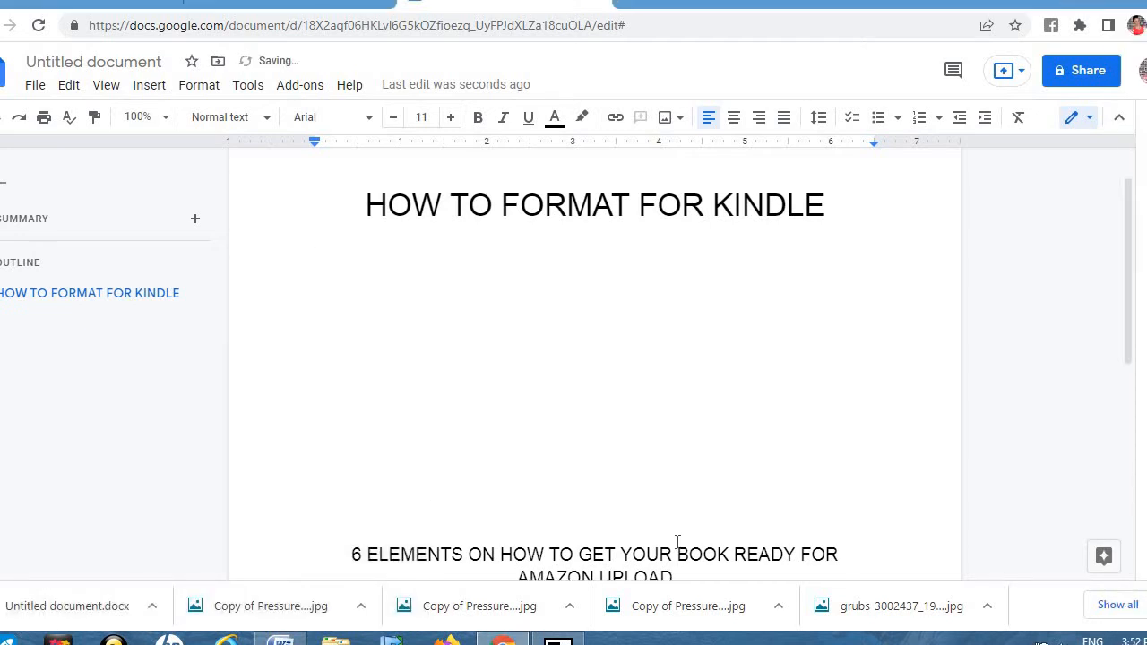
{"action": "key", "text": "BackSpace"}
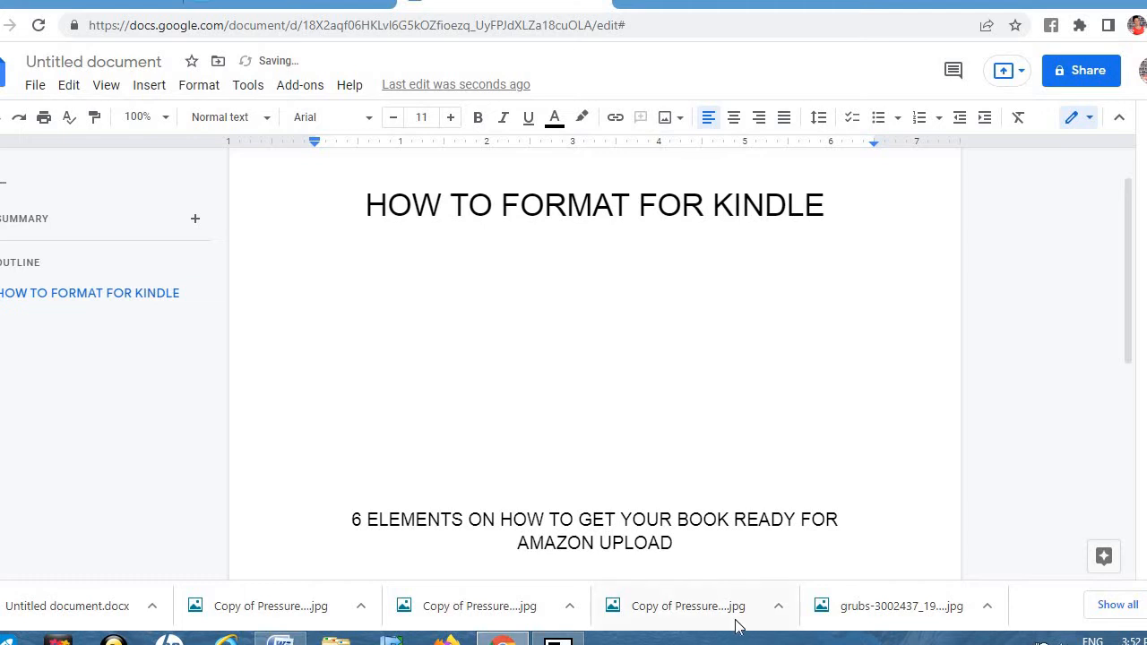
{"action": "left_click", "coordinate": [673, 545]}
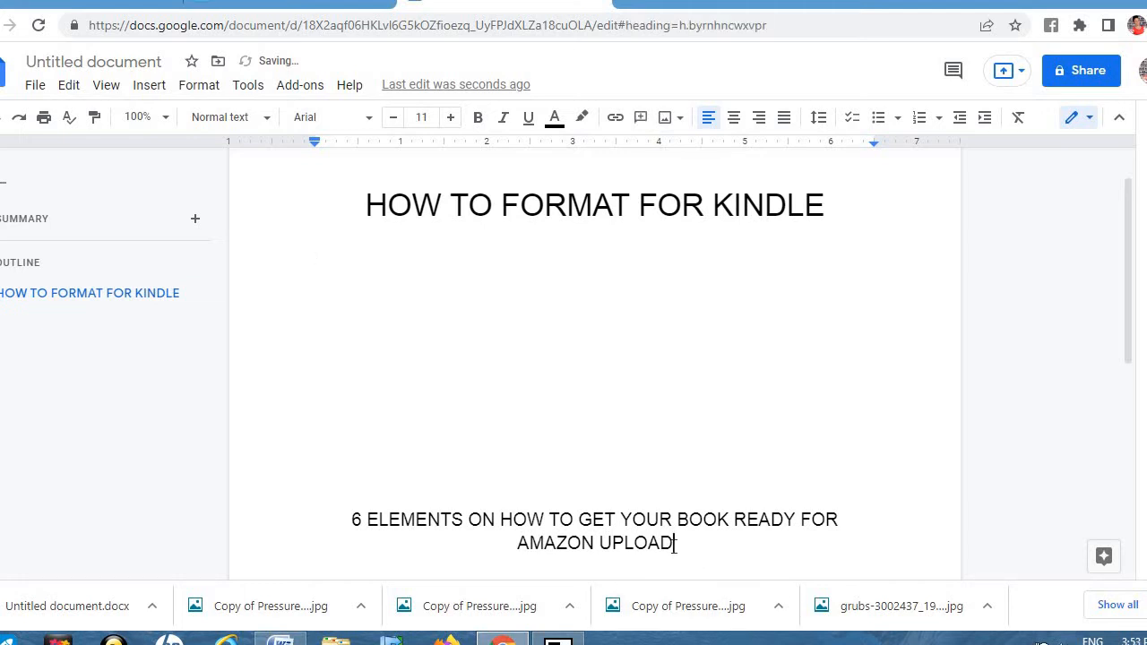
{"action": "key", "text": "Return"}
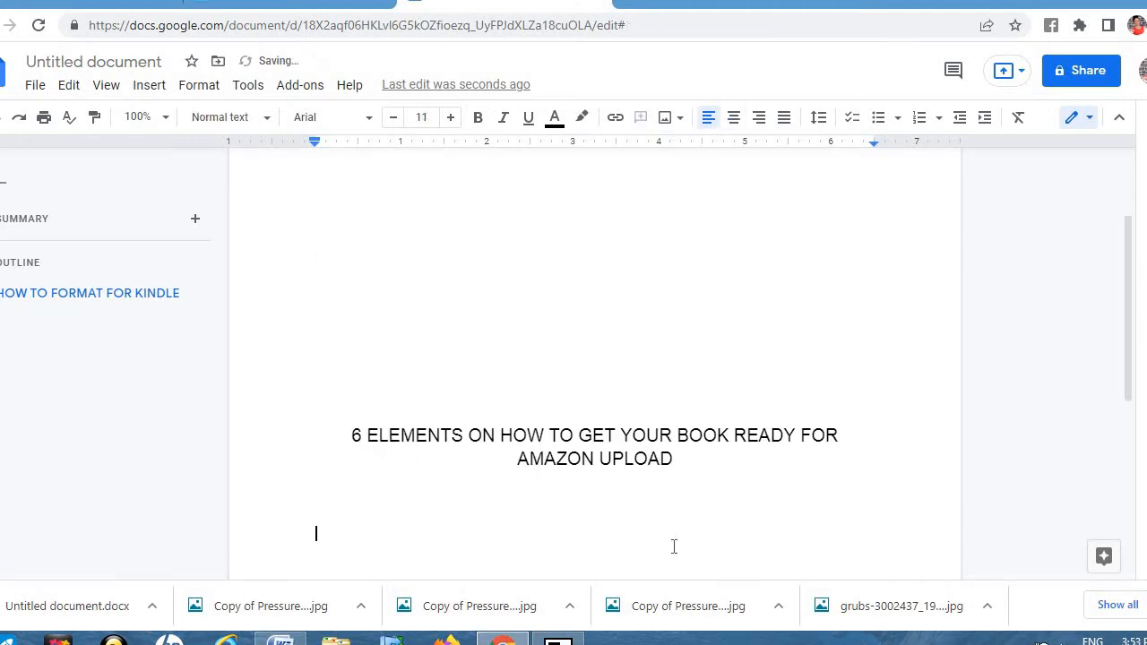
{"action": "key", "text": "Return"}
{"action": "key", "text": "Return"}
{"action": "key", "text": "Return"}
{"action": "key", "text": "Return"}
{"action": "key", "text": "Return"}
{"action": "key", "text": "Return"}
{"action": "key", "text": "Return"}
{"action": "key", "text": "Return"}
{"action": "key", "text": "Return"}
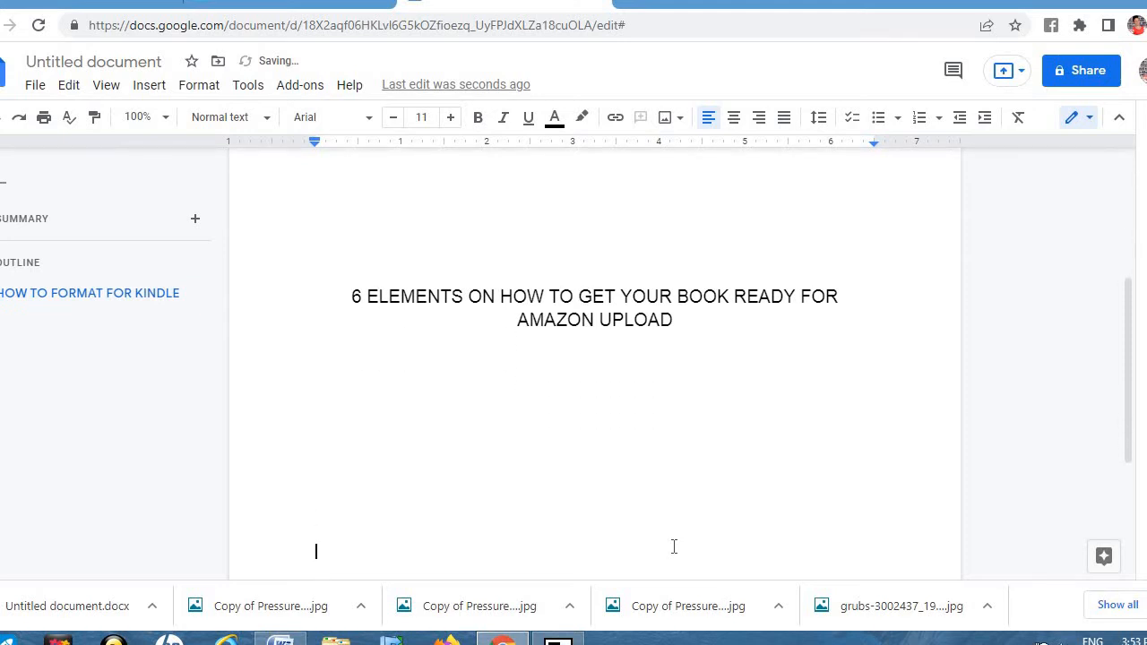
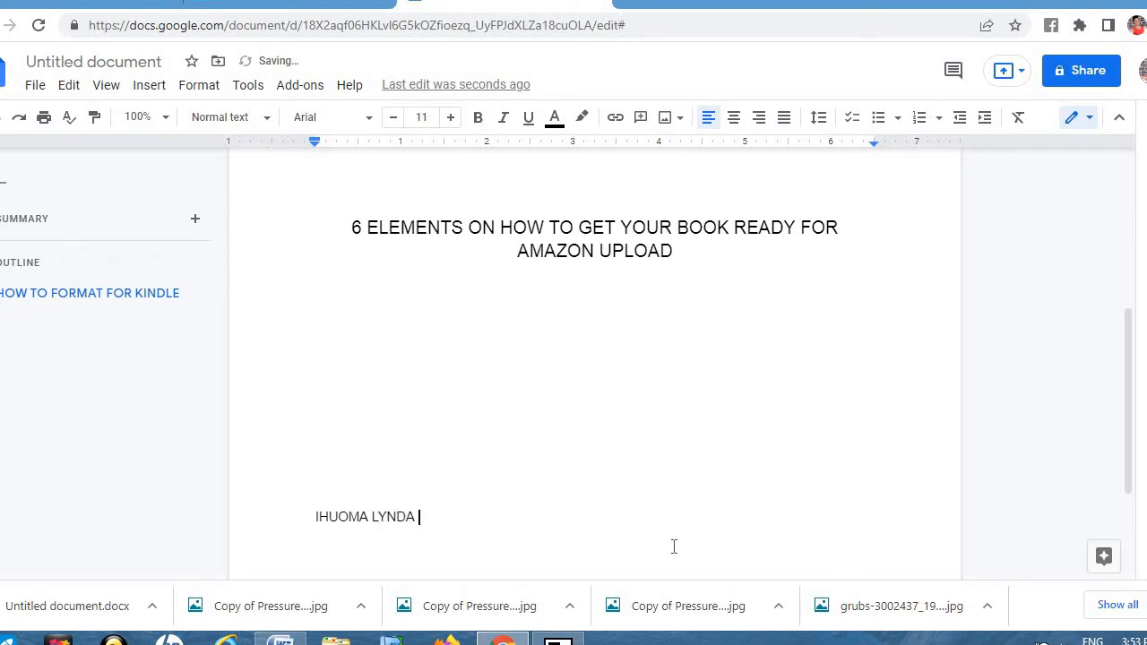
{"action": "key", "text": "shift+Right"}
{"action": "key", "text": "shift+Right"}
{"action": "key", "text": "shift+Right"}
{"action": "key", "text": "shift+Right"}
{"action": "key", "text": "shift+Right"}
{"action": "key", "text": "shift+Right"}
{"action": "key", "text": "shift+Right"}
{"action": "key", "text": "shift+Right"}
{"action": "key", "text": "shift+Right"}
{"action": "key", "text": "shift+Right"}
{"action": "key", "text": "shift+Right"}
{"action": "key", "text": "shift+Right"}
{"action": "key", "text": "shift+Right"}
{"action": "key", "text": "shift+Right"}
{"action": "key", "text": "shift+Right"}
{"action": "key", "text": "shift+Right"}
{"action": "key", "text": "shift+Right"}
{"action": "key", "text": "shift+Right"}
{"action": "key", "text": "shift+Right"}
{"action": "key", "text": "shift+Right"}
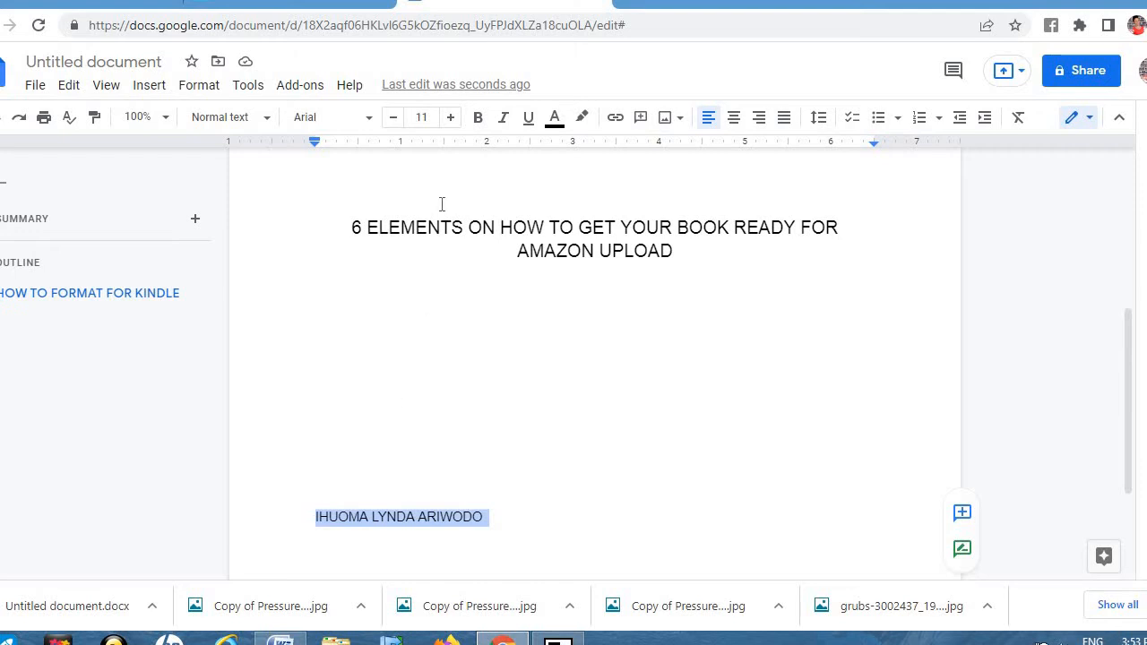
Step: Make the author's name 12 pt, centred and bold
{"action": "left_click", "coordinate": [449, 117]}
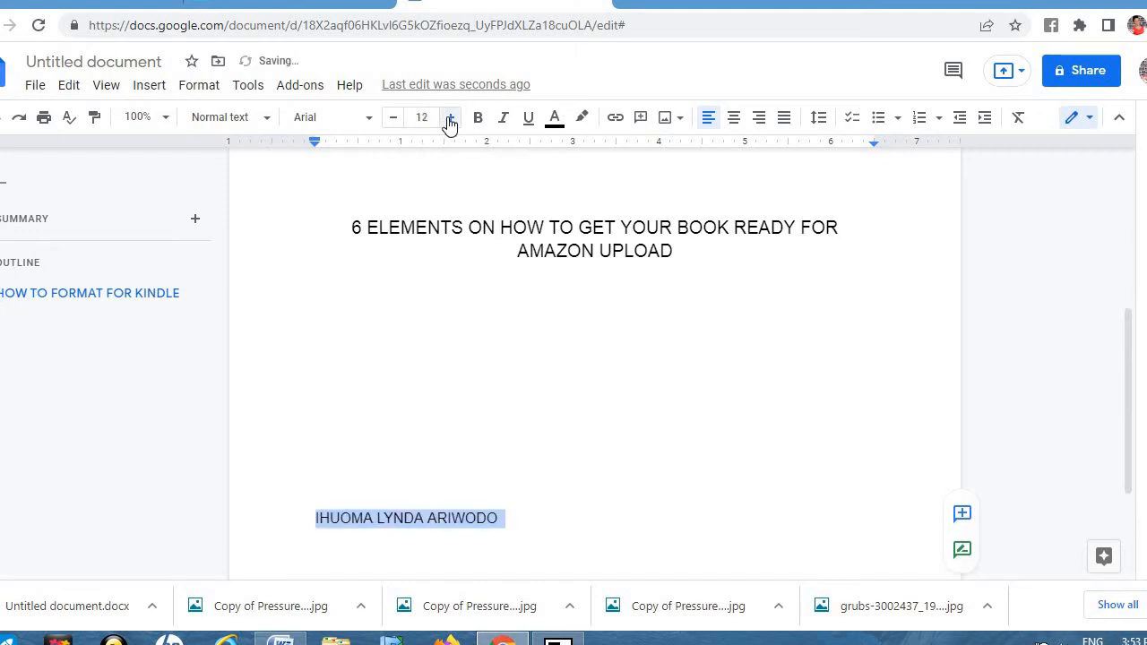
{"action": "left_click", "coordinate": [268, 122]}
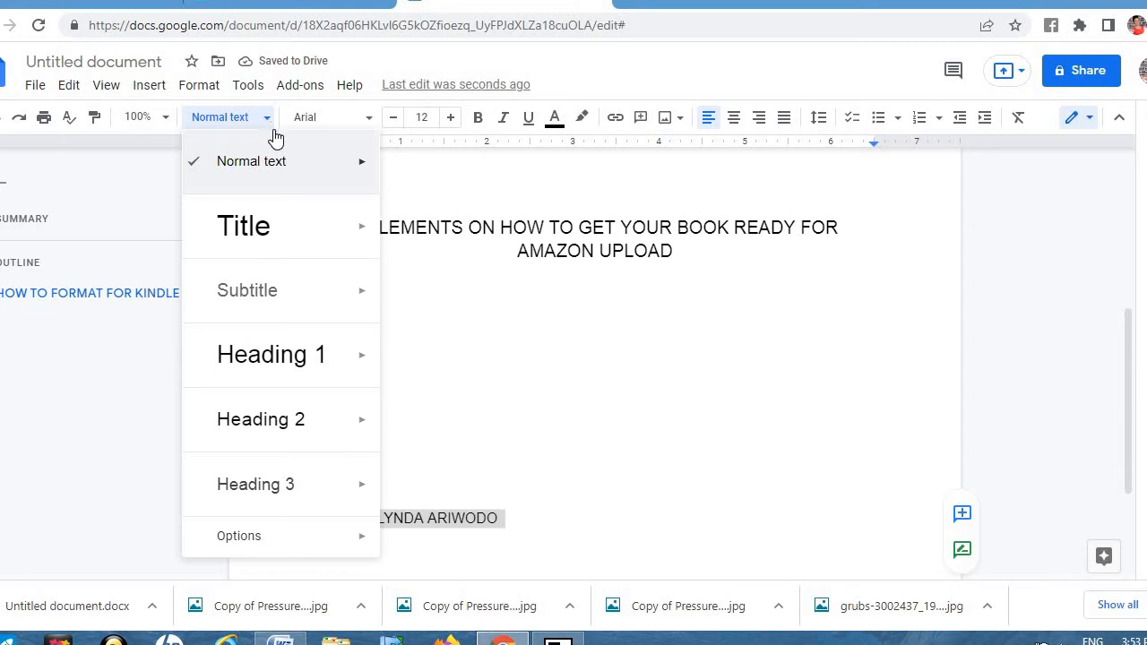
{"action": "mouse_move", "coordinate": [302, 170]}
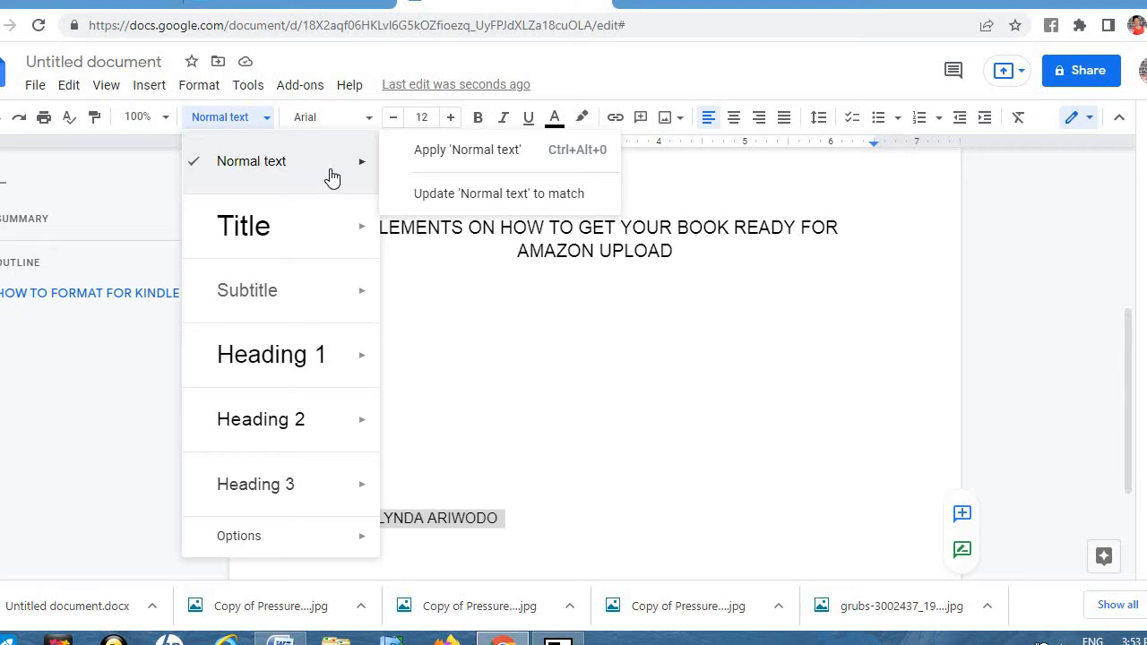
{"action": "left_click", "coordinate": [734, 119]}
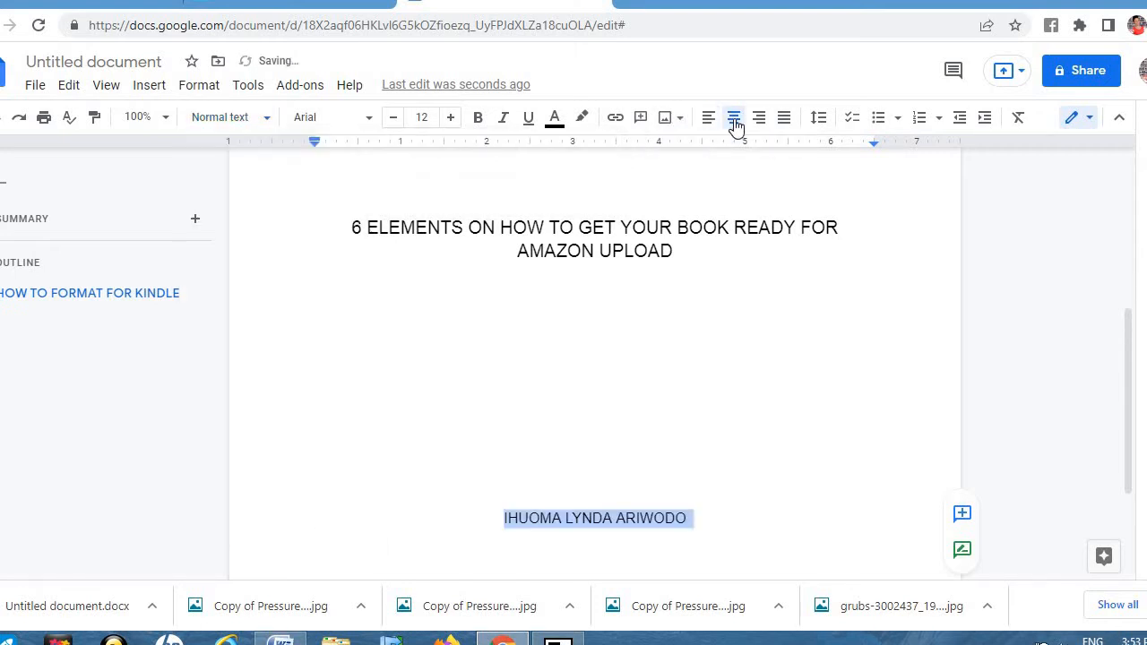
{"action": "left_click", "coordinate": [480, 121]}
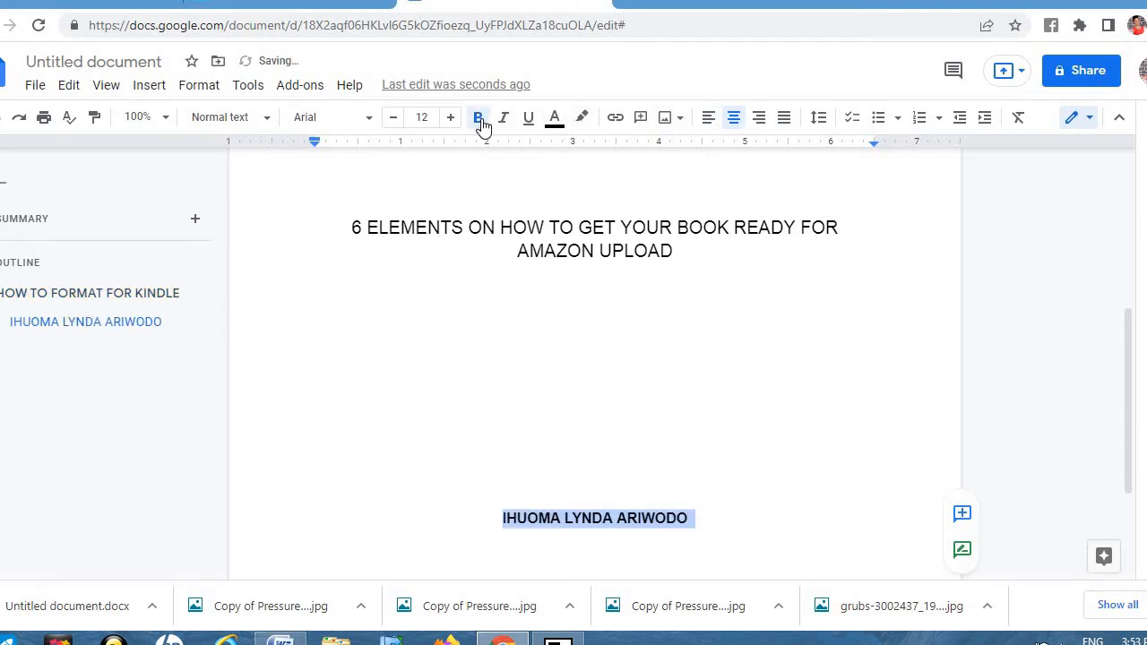
{"action": "left_click", "coordinate": [1023, 256]}
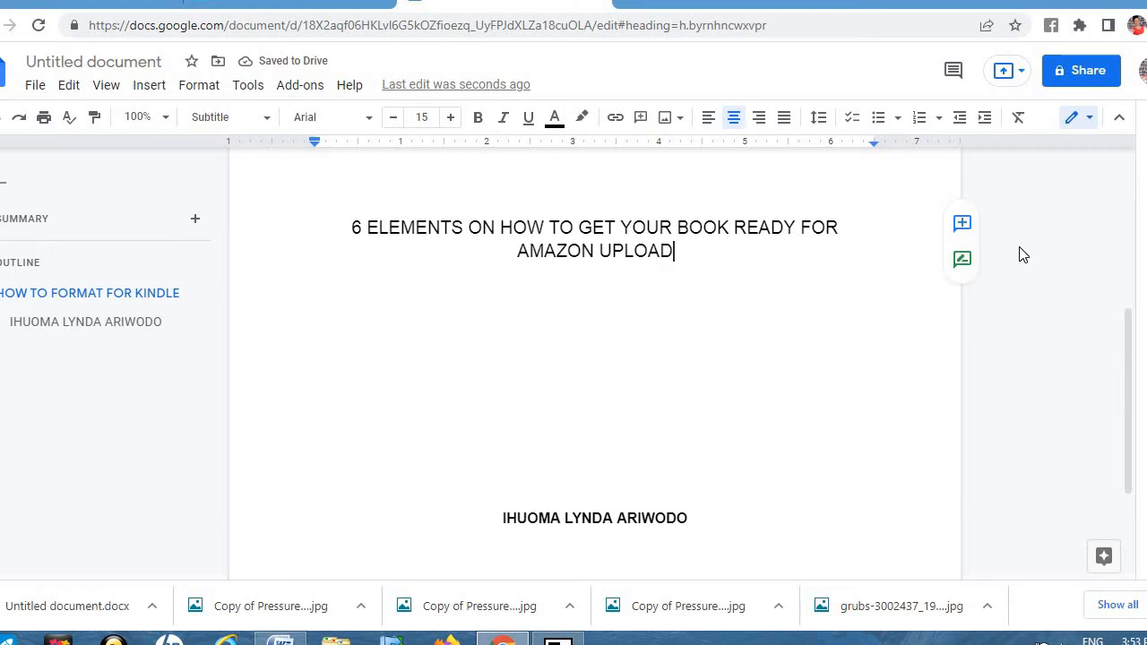
{"action": "left_click", "coordinate": [690, 518]}
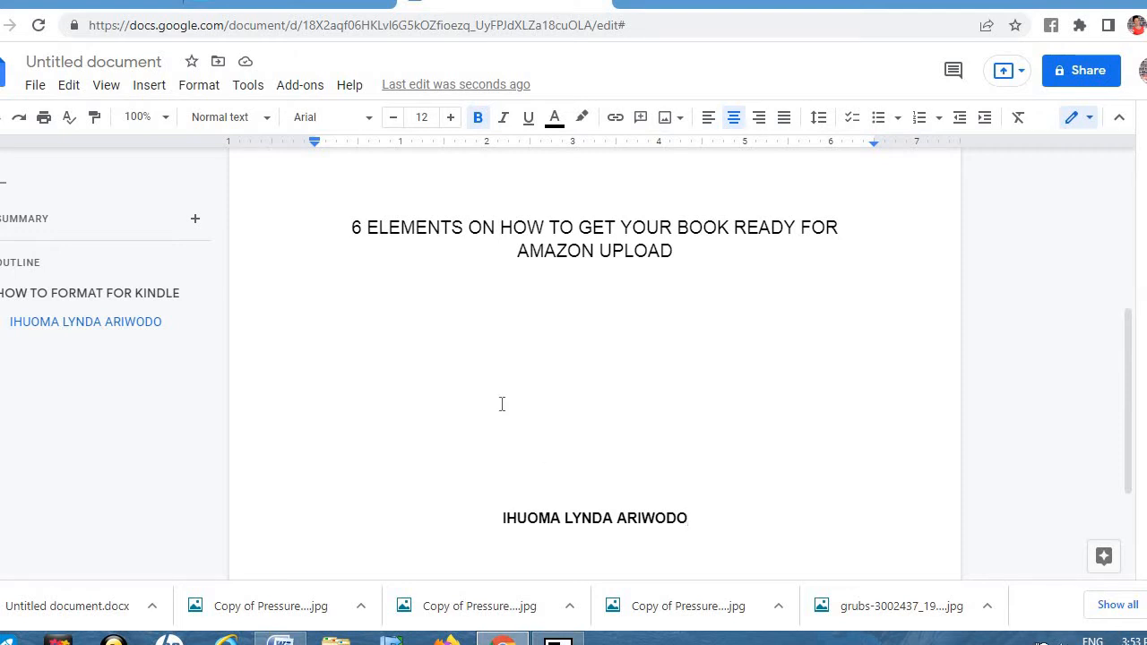
Step: Insert a page break, type 'COPYRIGHT' on the new page, then insert another page break
{"action": "left_click", "coordinate": [150, 90]}
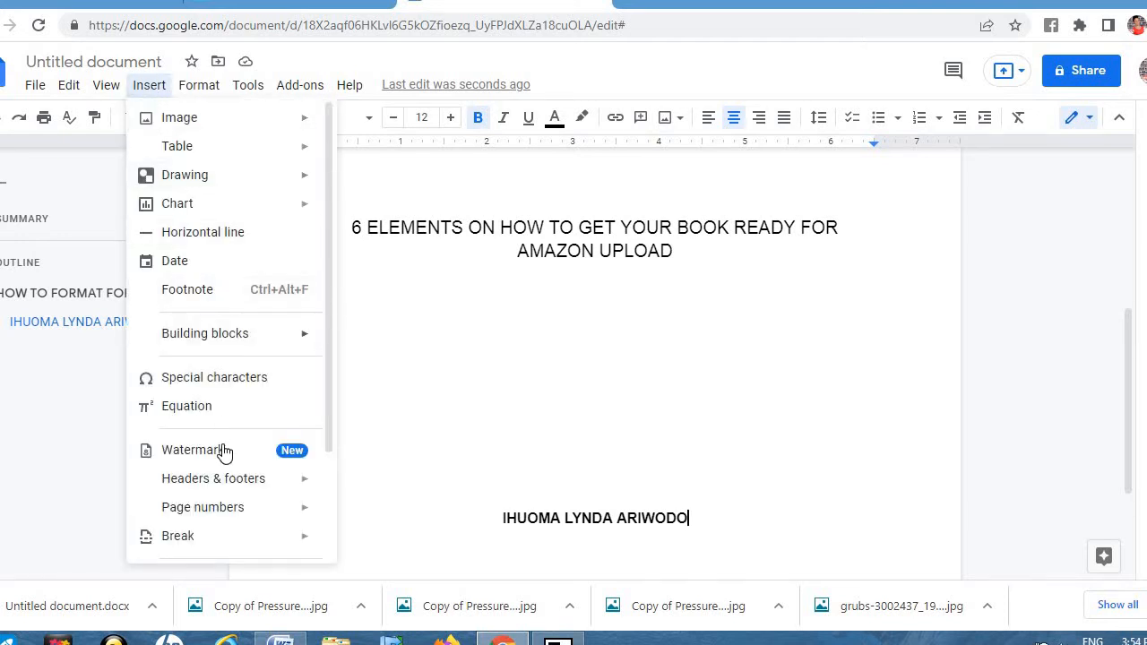
{"action": "mouse_move", "coordinate": [211, 547]}
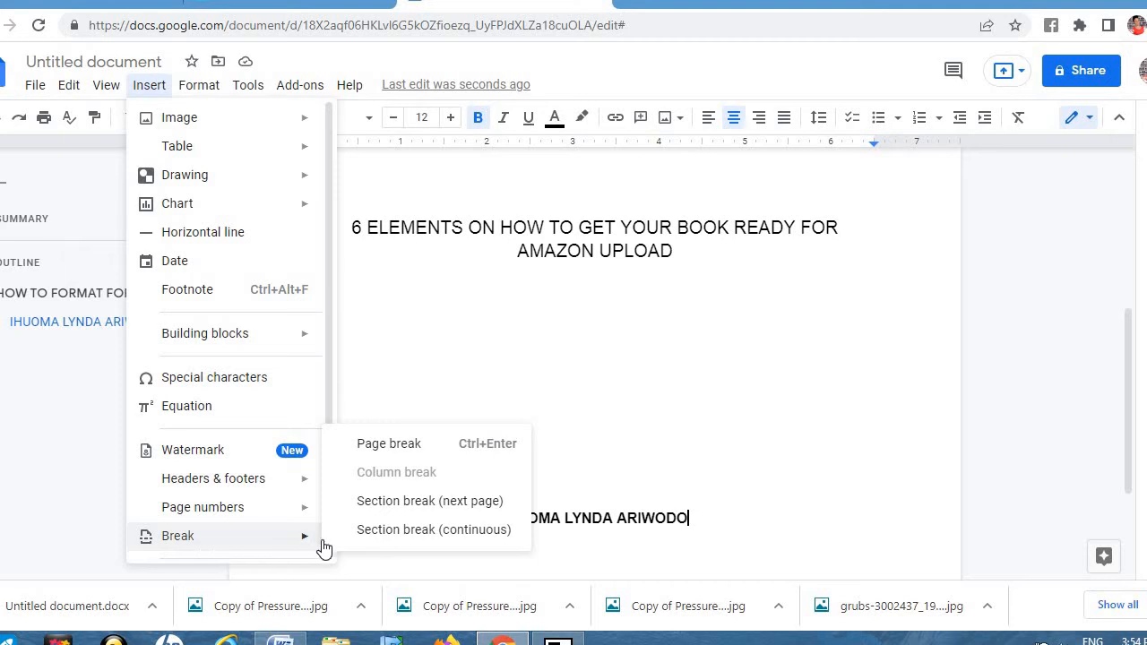
{"action": "left_click", "coordinate": [386, 446]}
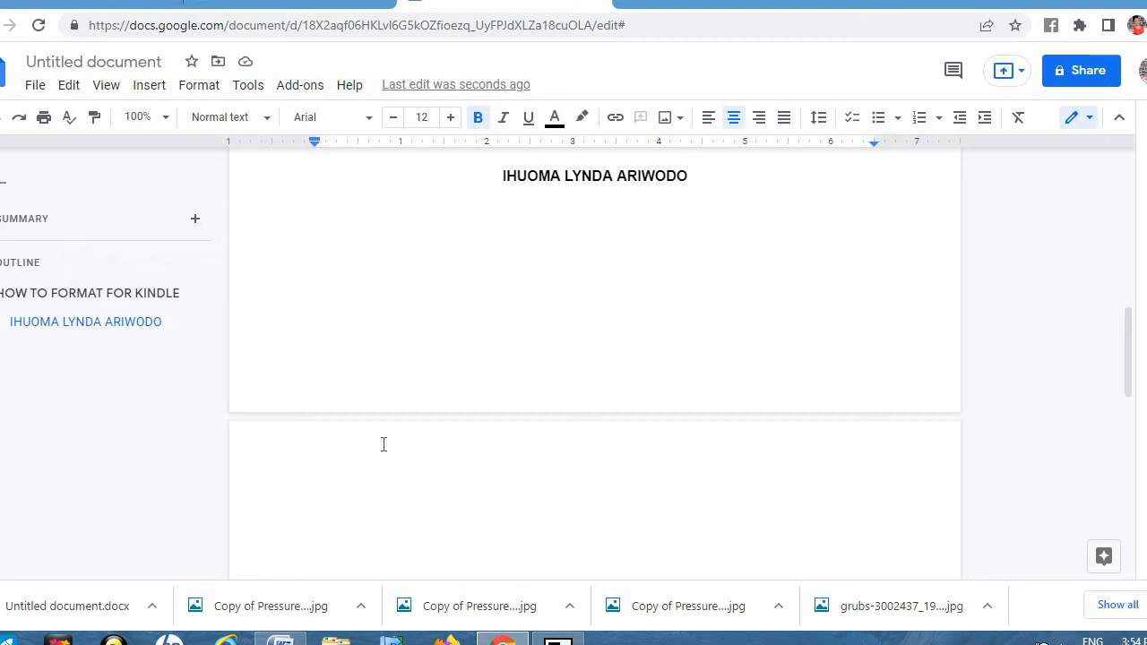
{"action": "type", "text": "COP"}
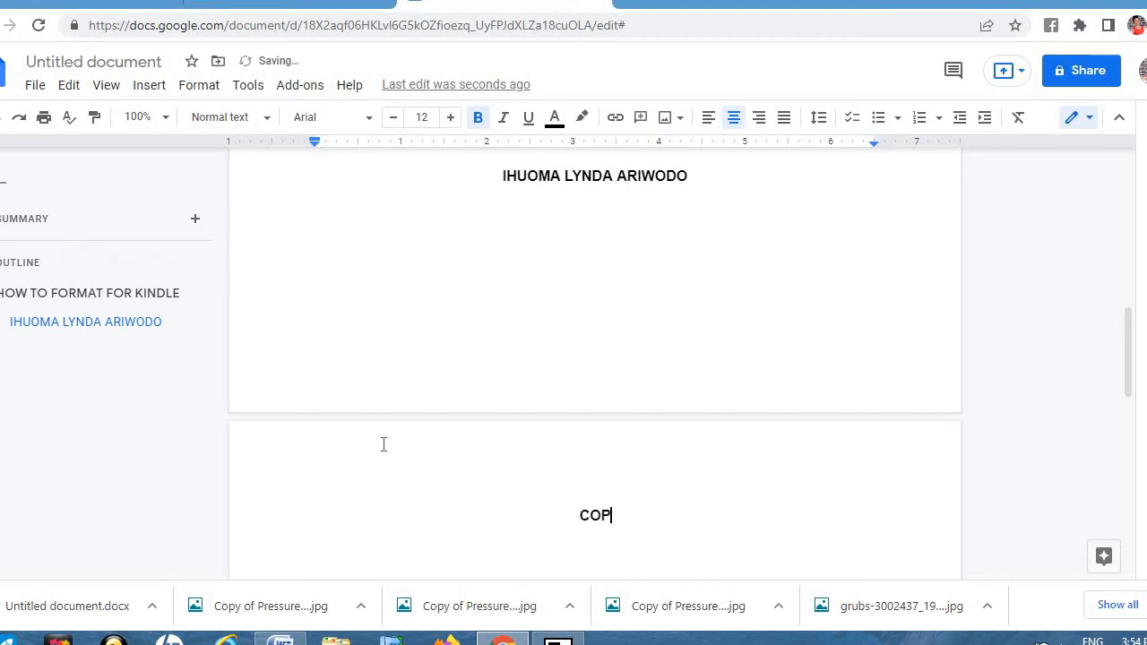
{"action": "type", "text": "YRIGHT"}
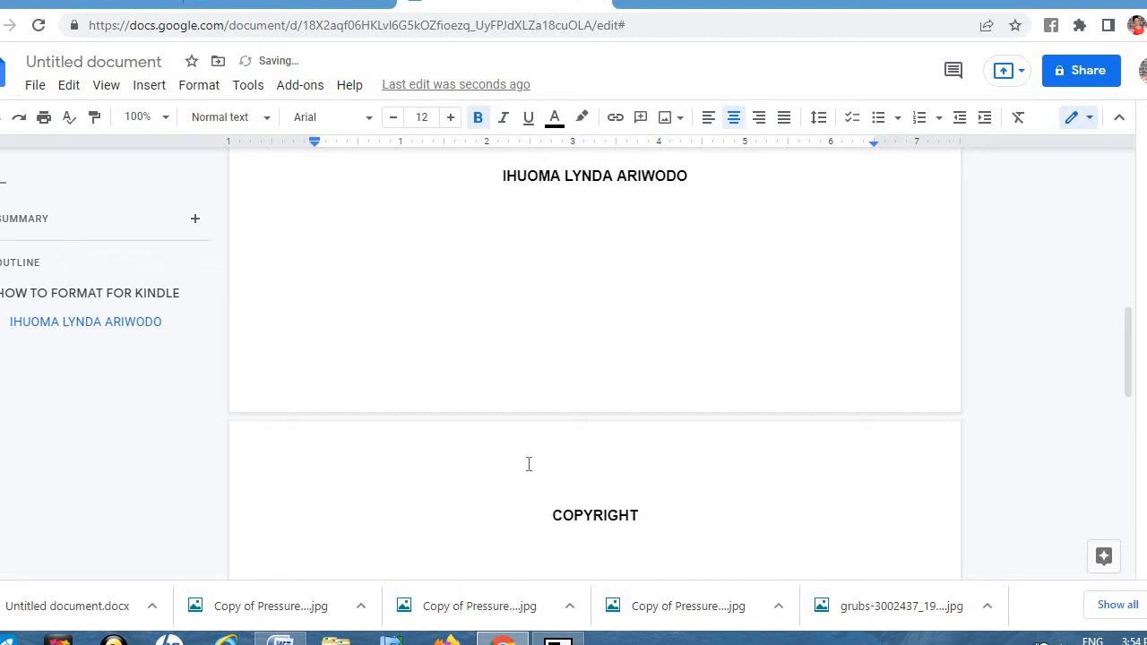
{"action": "left_click", "coordinate": [146, 90]}
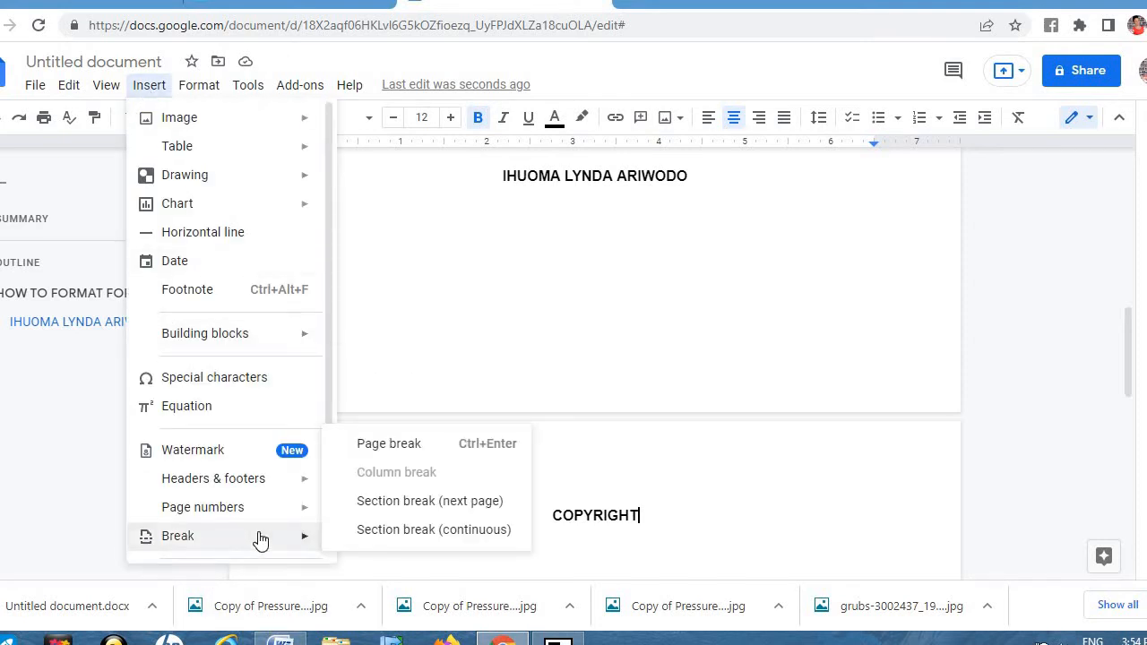
{"action": "left_click", "coordinate": [399, 443]}
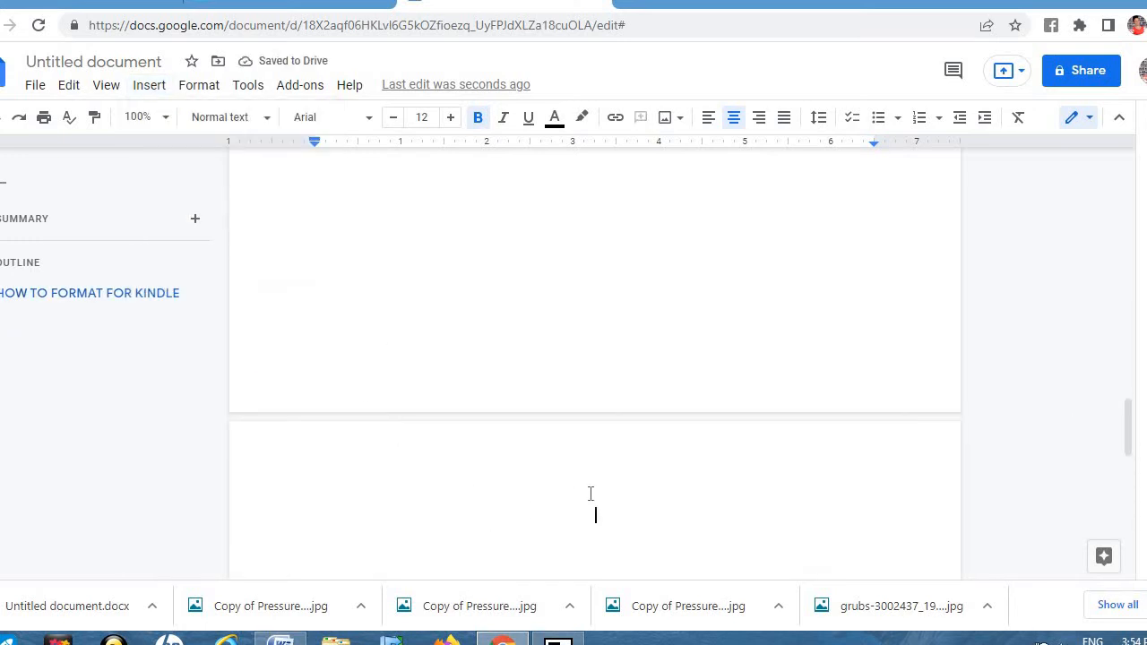
Step: Type the ACKNOWLEDGEMENT heading and insert a page break after it
{"action": "type", "text": "ACKNOWLEDGE"}
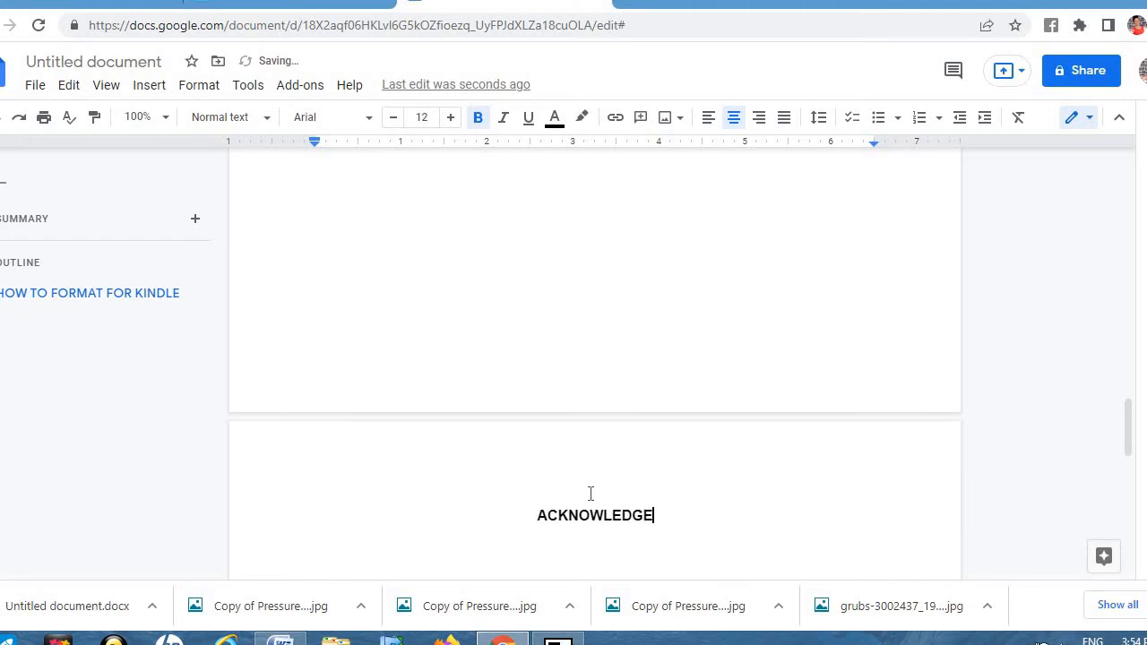
{"action": "type", "text": "MENT"}
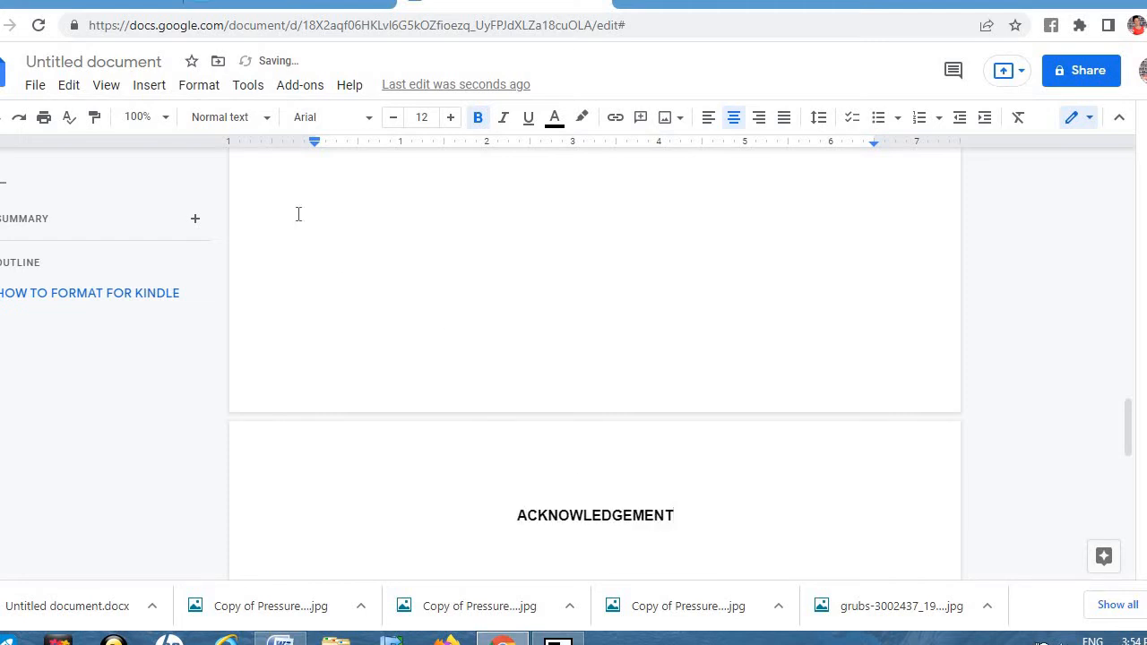
{"action": "left_click", "coordinate": [159, 90]}
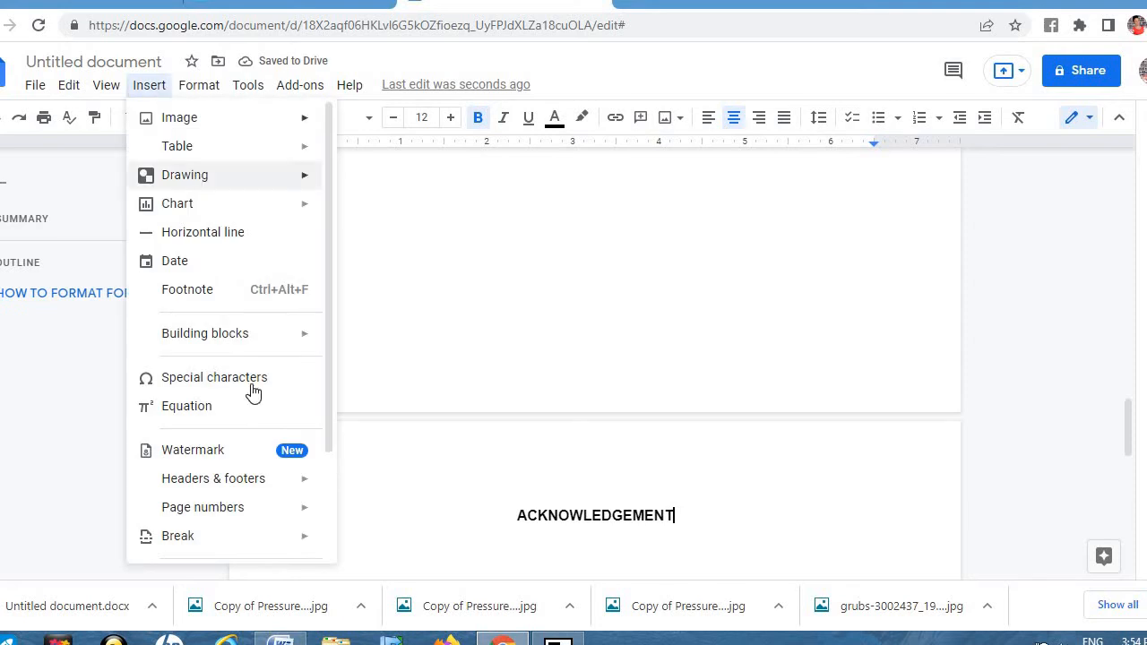
{"action": "mouse_move", "coordinate": [294, 546]}
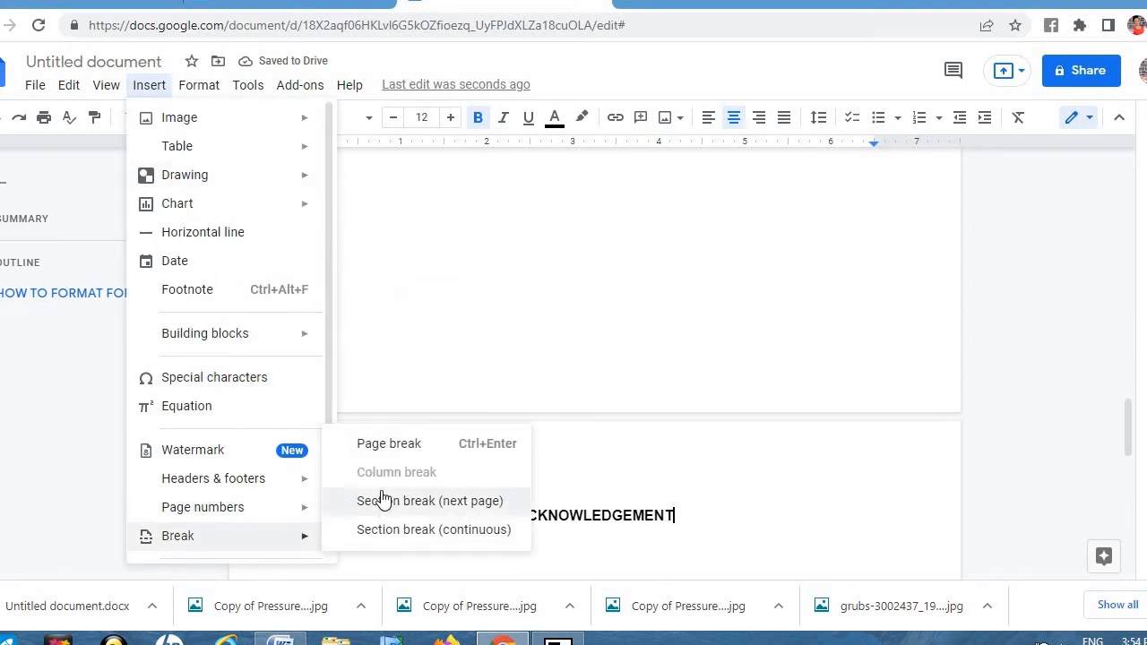
{"action": "left_click", "coordinate": [388, 442]}
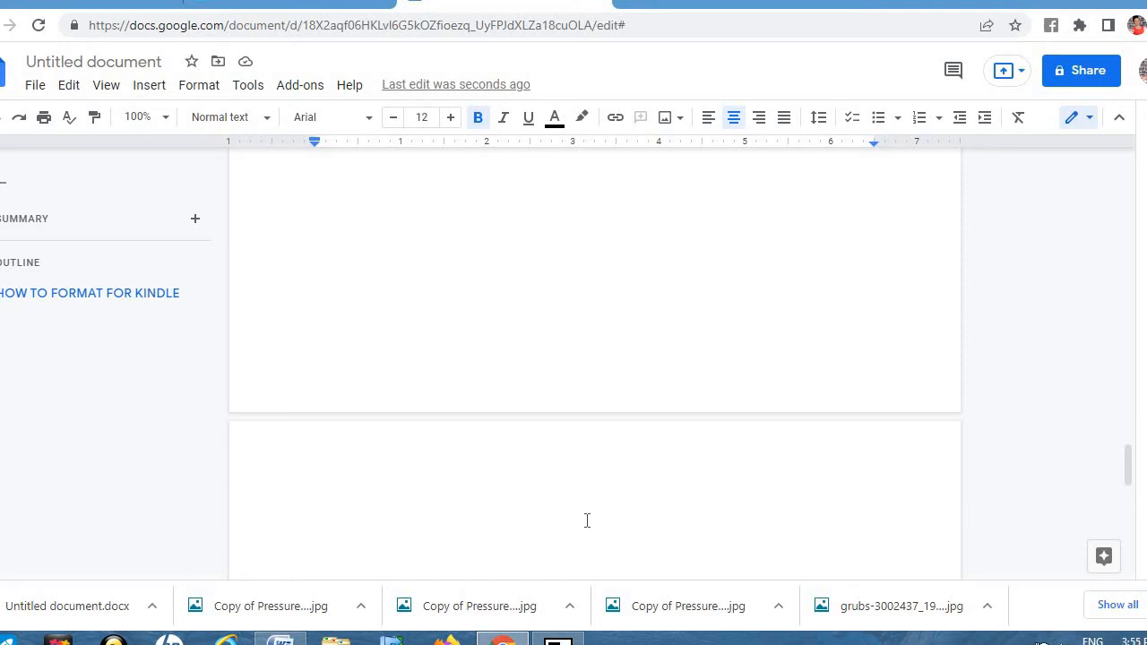
Step: Type TABLE OF CONTENT and insert a page break after it
{"action": "type", "text": "TABLE OF C"}
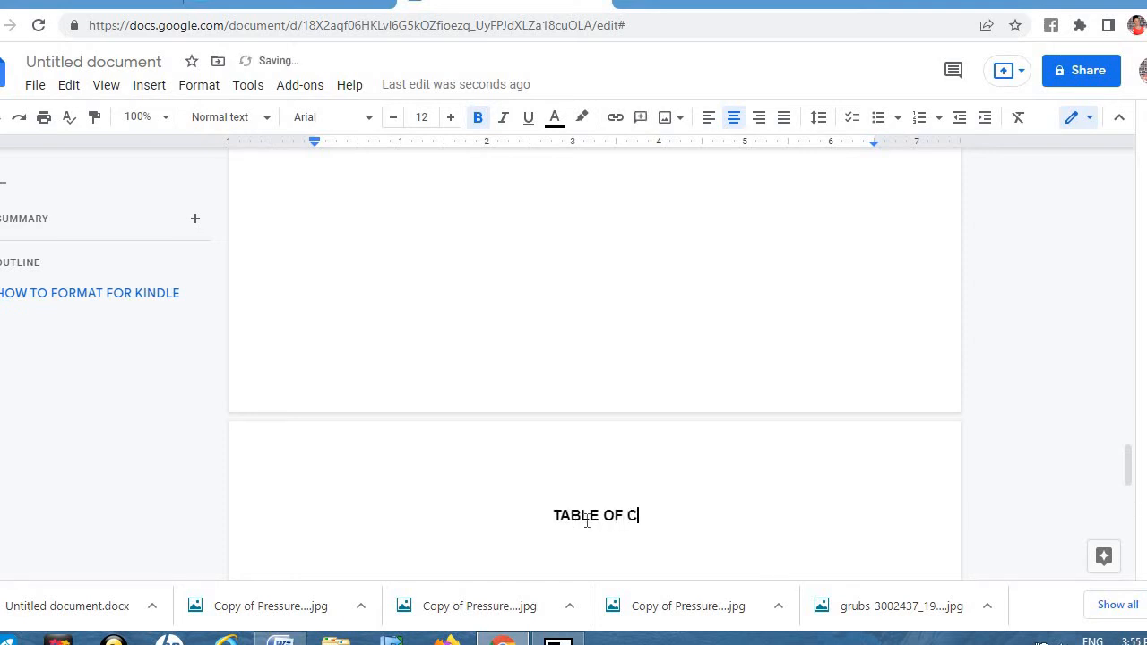
{"action": "type", "text": "ONTENT"}
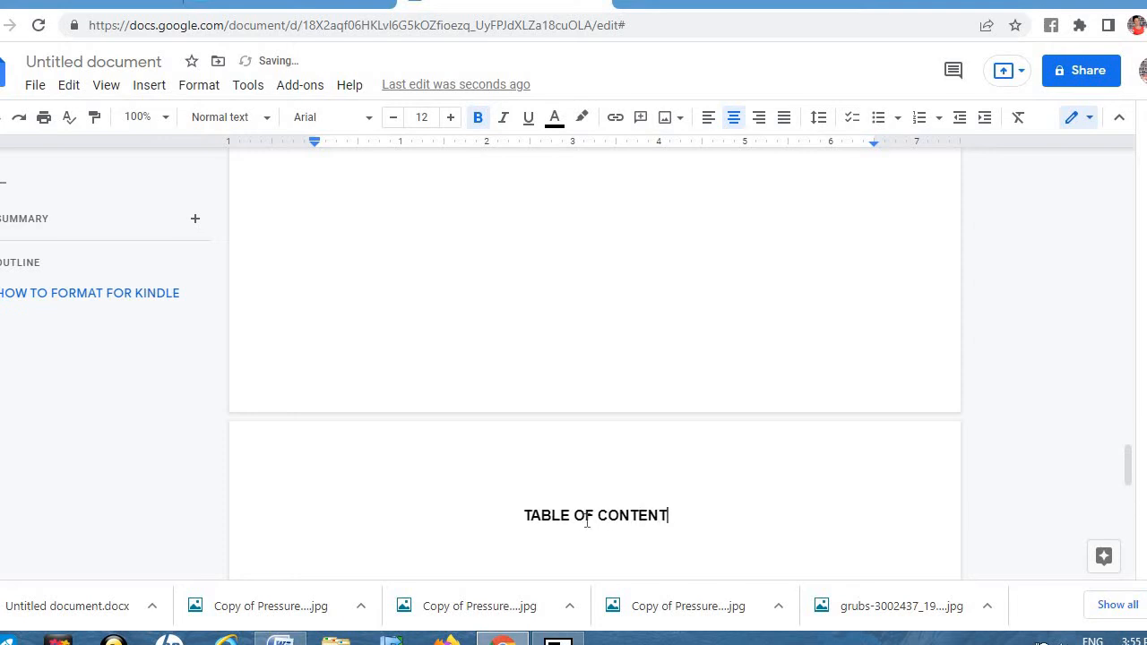
{"action": "left_click", "coordinate": [150, 90]}
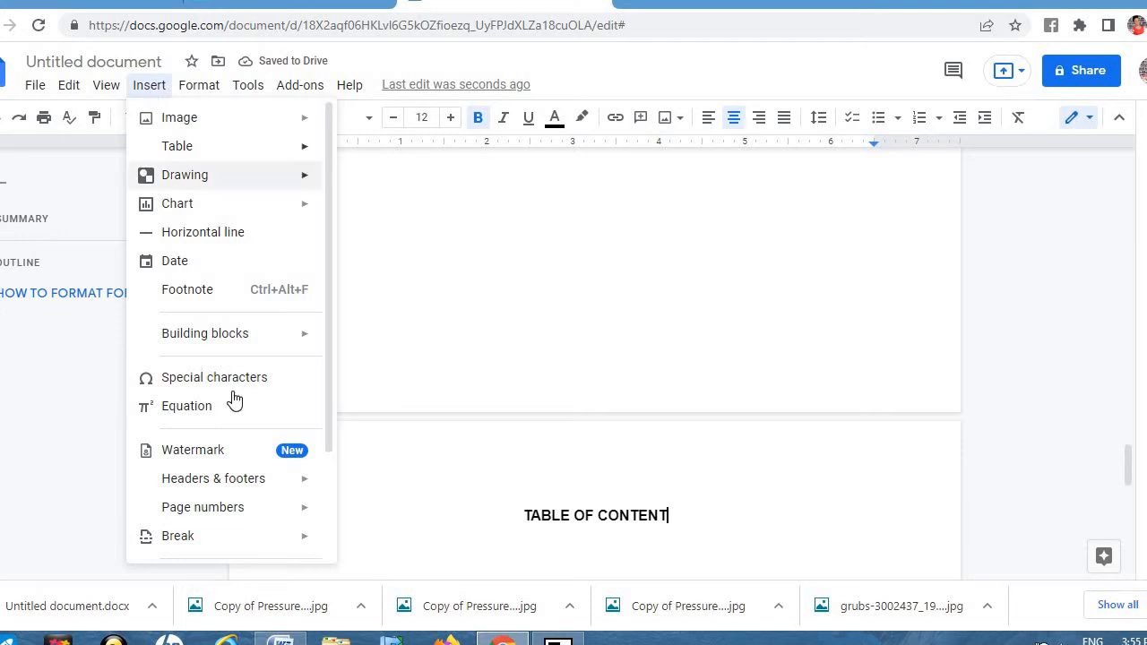
{"action": "mouse_move", "coordinate": [254, 544]}
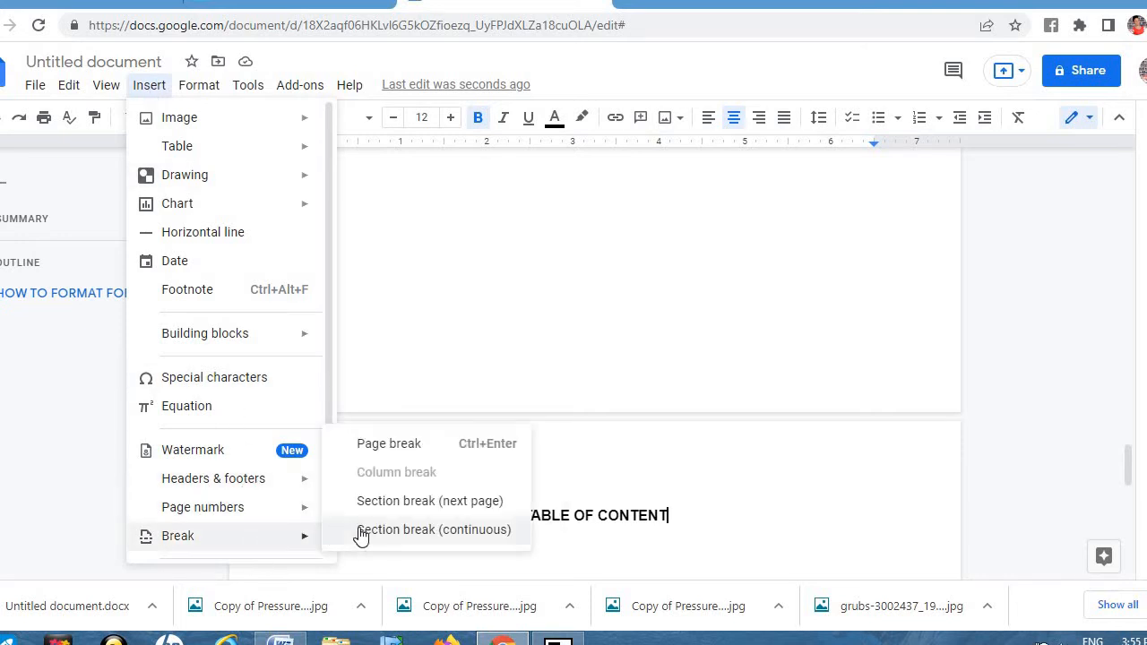
{"action": "left_click", "coordinate": [388, 448]}
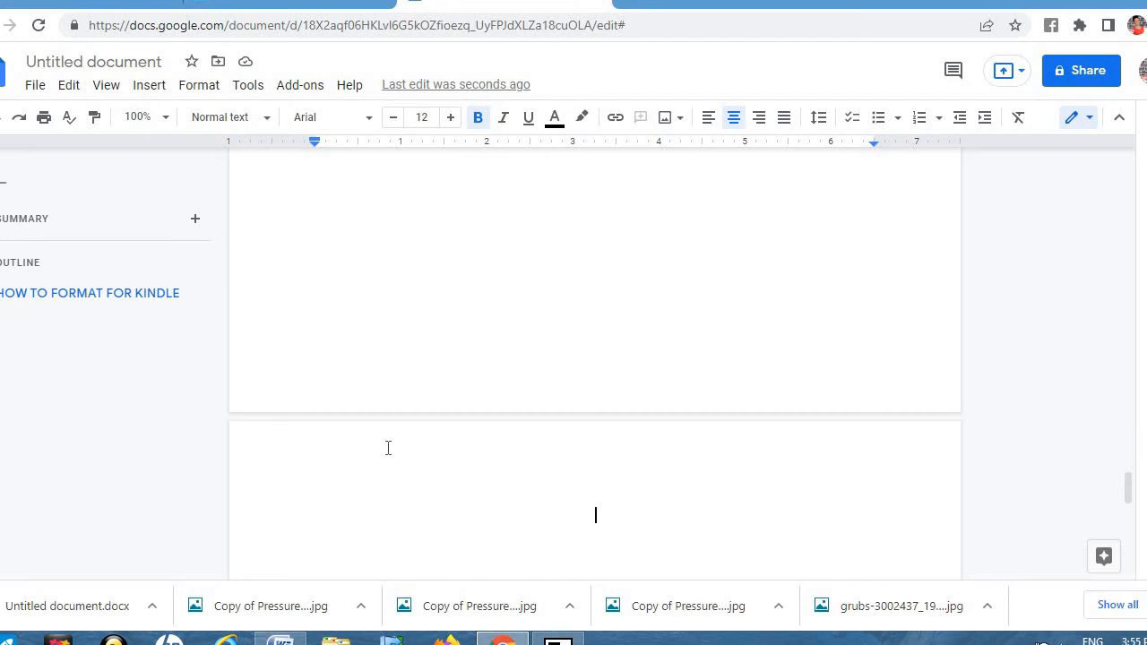
Step: Type TITLING and make it a Heading 1
{"action": "type", "text": "TITLING"}
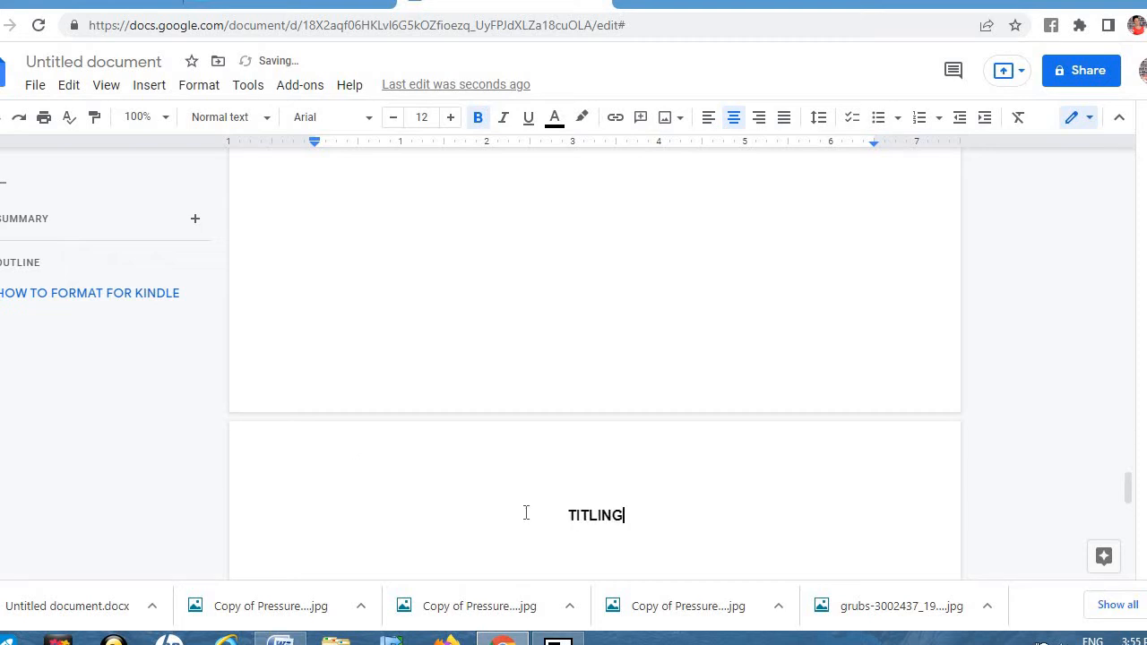
{"action": "triple_click", "coordinate": [563, 520]}
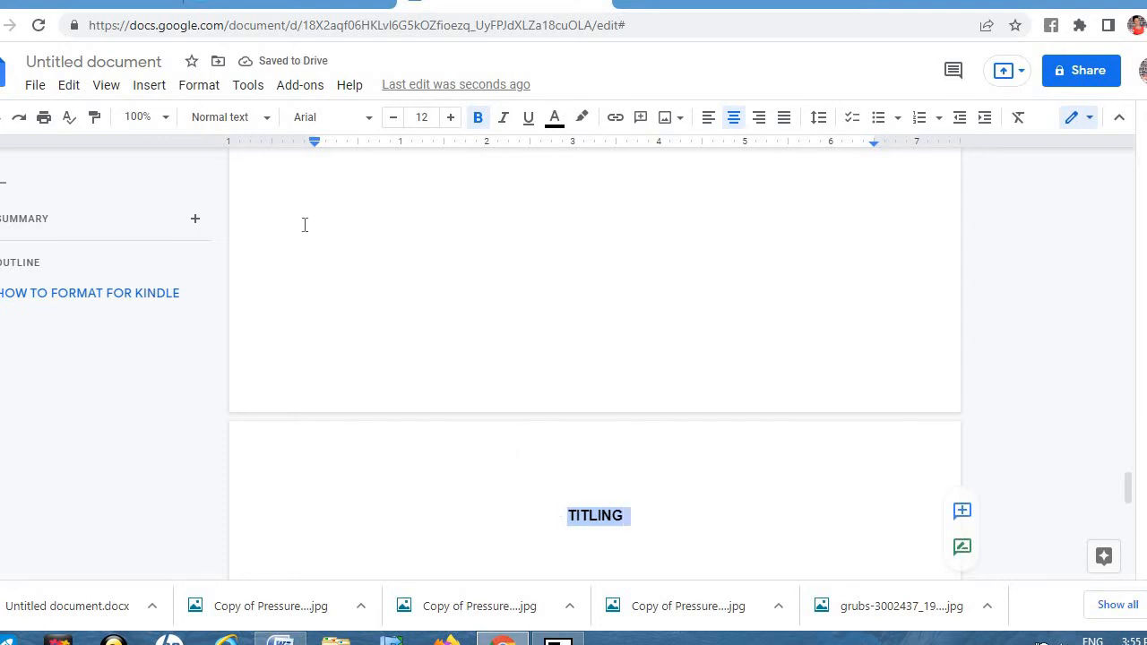
{"action": "left_click", "coordinate": [267, 126]}
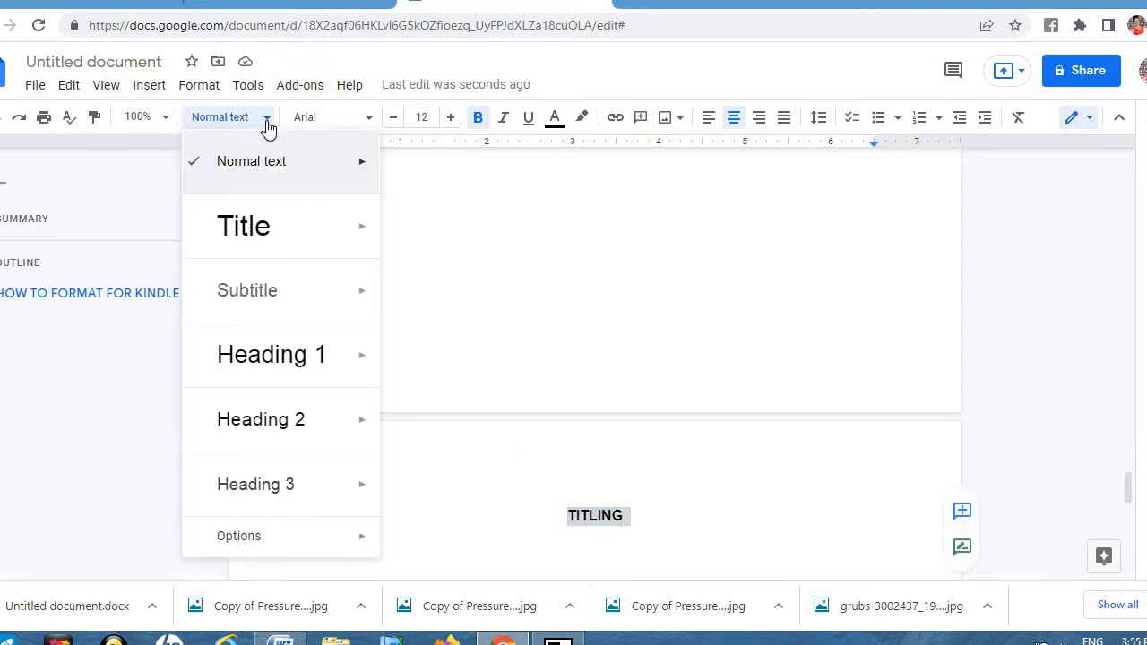
{"action": "left_click", "coordinate": [296, 356]}
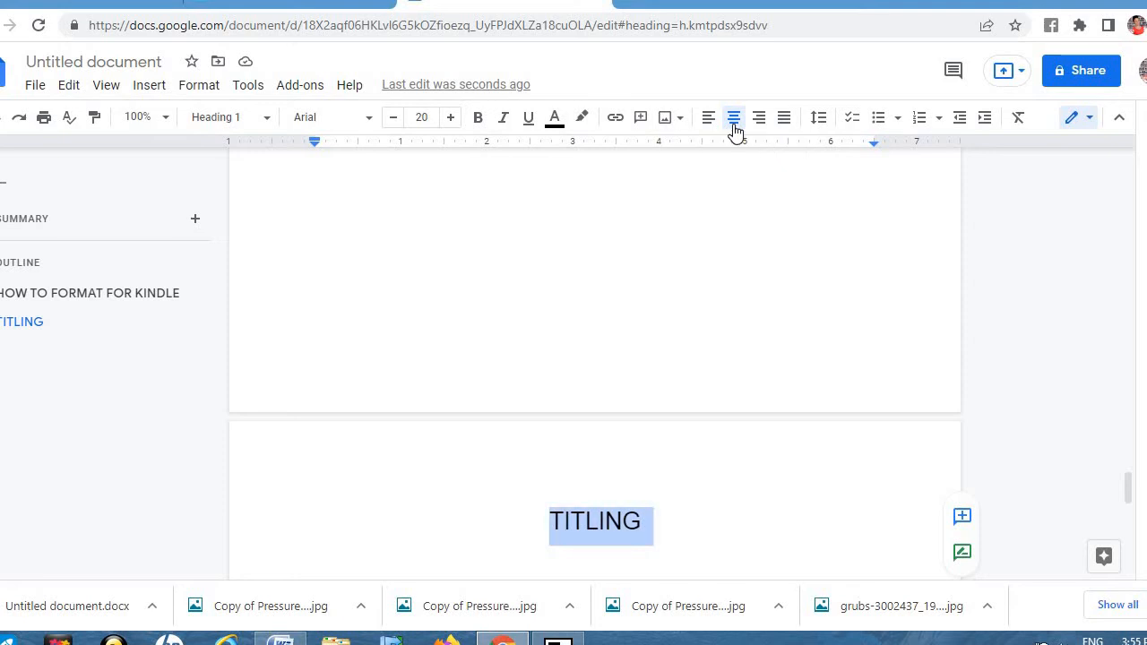
Step: Add a line of filler text 'SADFGSHJK…' beneath the TITLING heading
{"action": "left_click", "coordinate": [657, 520]}
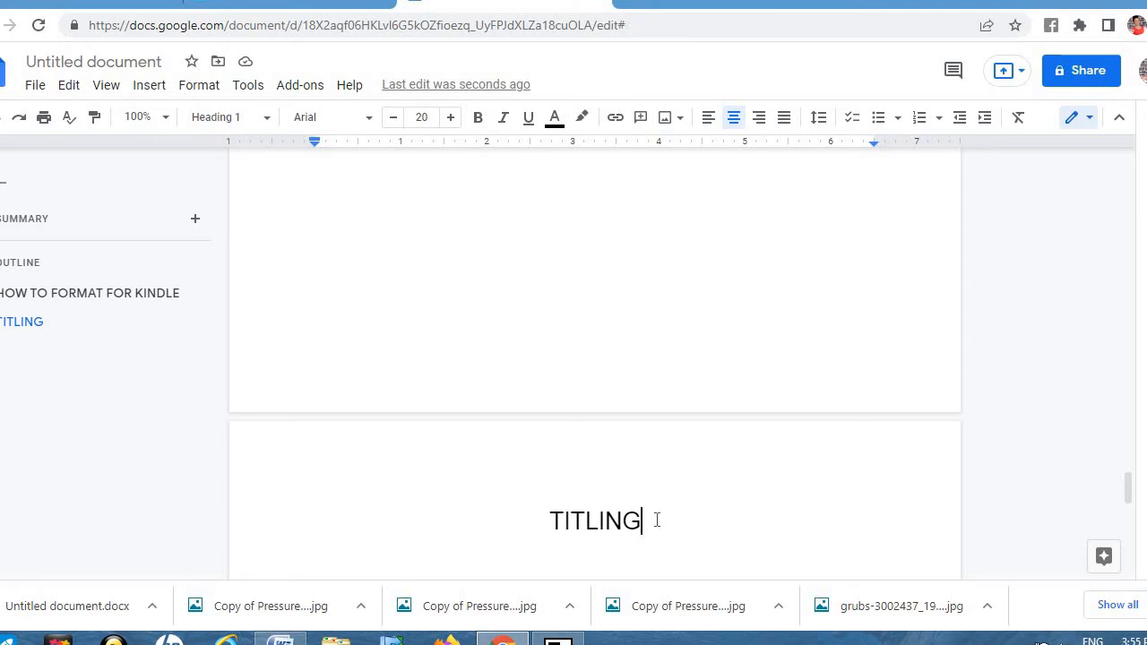
{"action": "key", "text": "Return"}
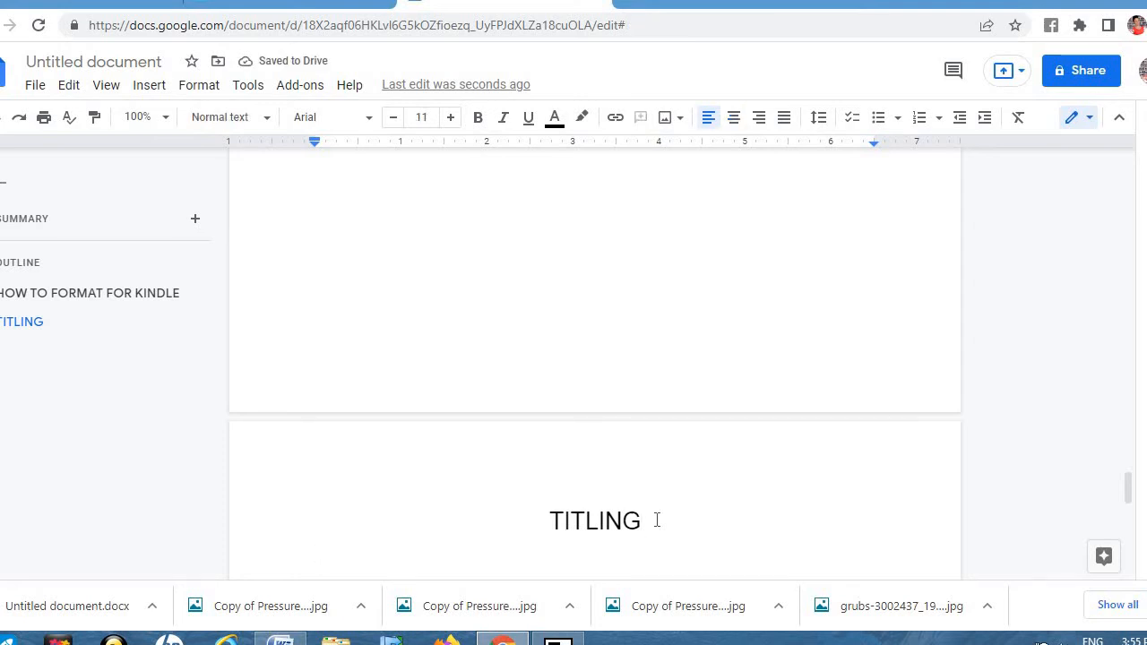
{"action": "type", "text": "SADFGSHJK"}
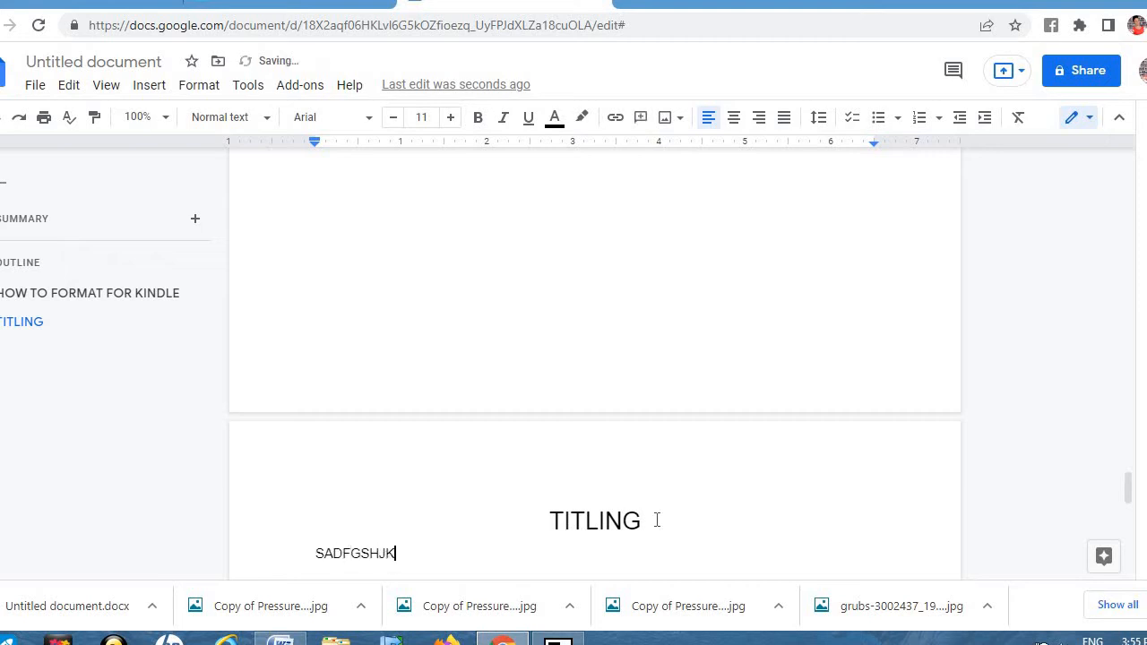
{"action": "type", "text": "FLLLH;POWIUWTTRE"}
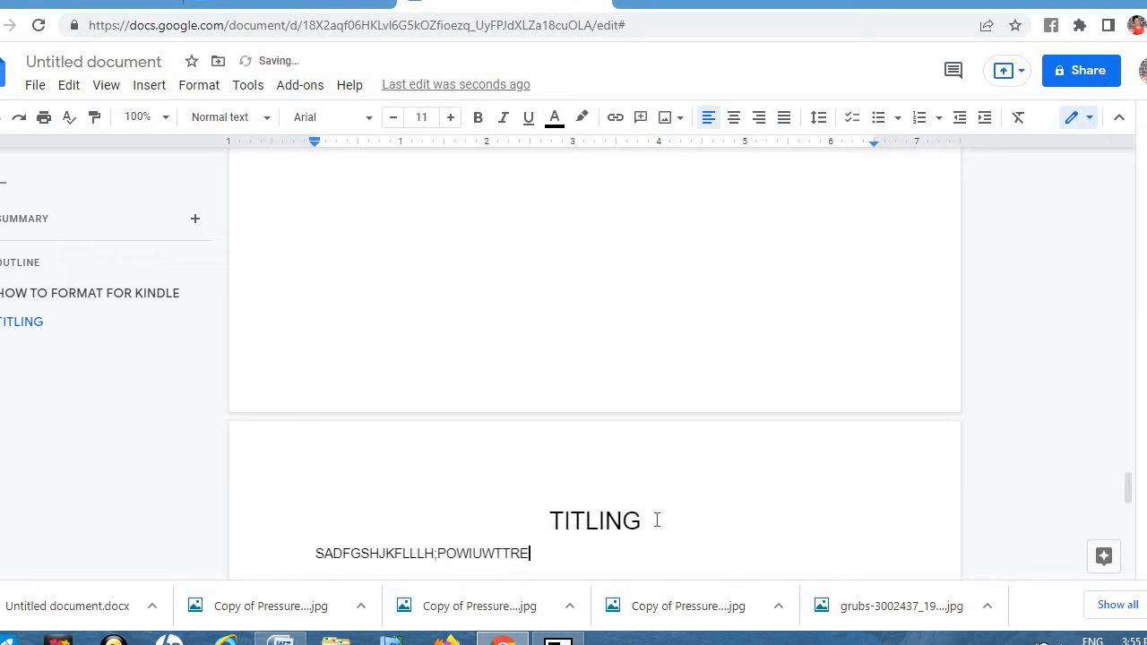
{"action": "type", "text": "YRUROWPWLSKDSJFJGHGGH"}
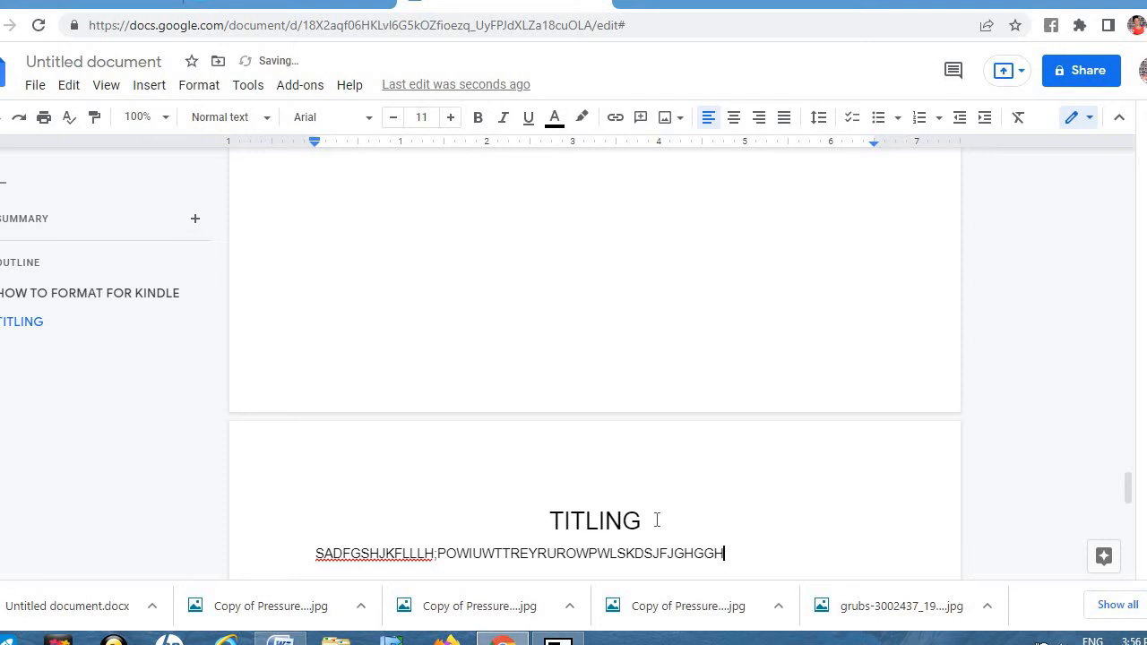
{"action": "type", "text": "YRUYIEOW,CMCVNBNB"}
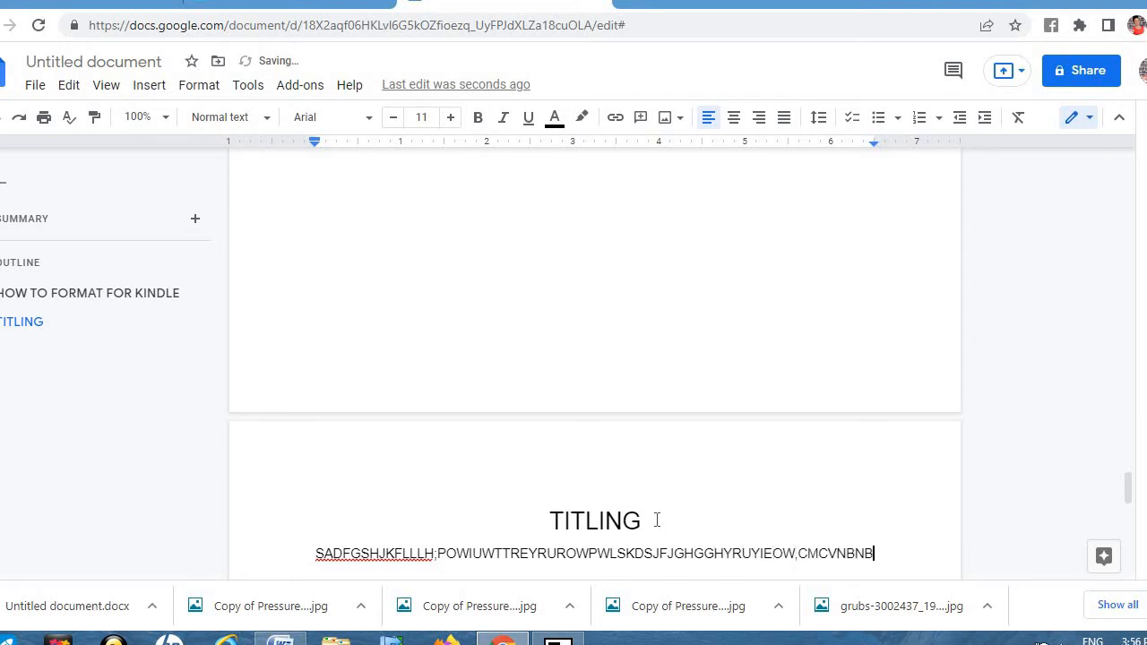
{"action": "type", "text": "HFHFJDL;SLPWOWOIEIRUUYUY"}
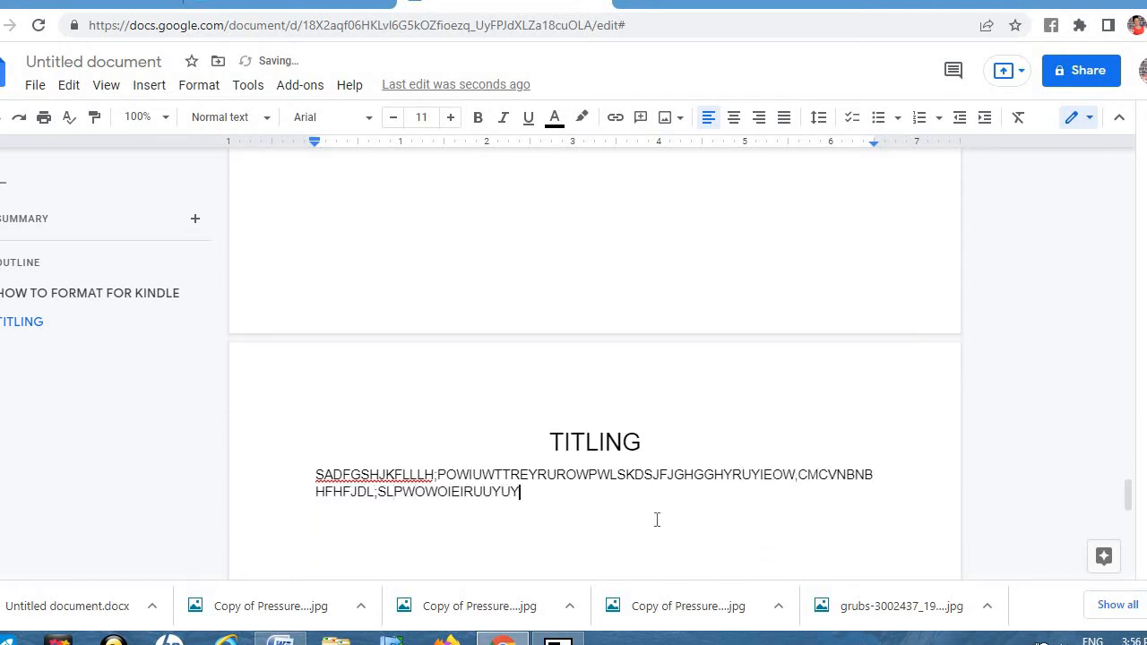
{"action": "type", "text": "IOREOWLADJFHGBNMCX."}
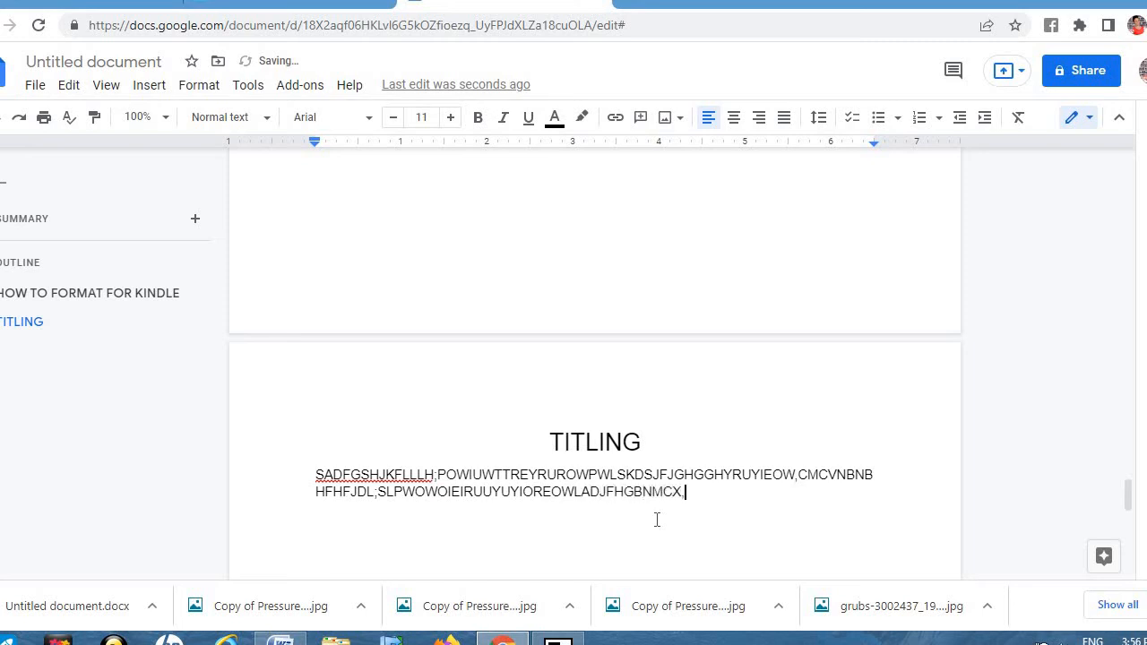
{"action": "type", "text": "AGSHDJFGH"}
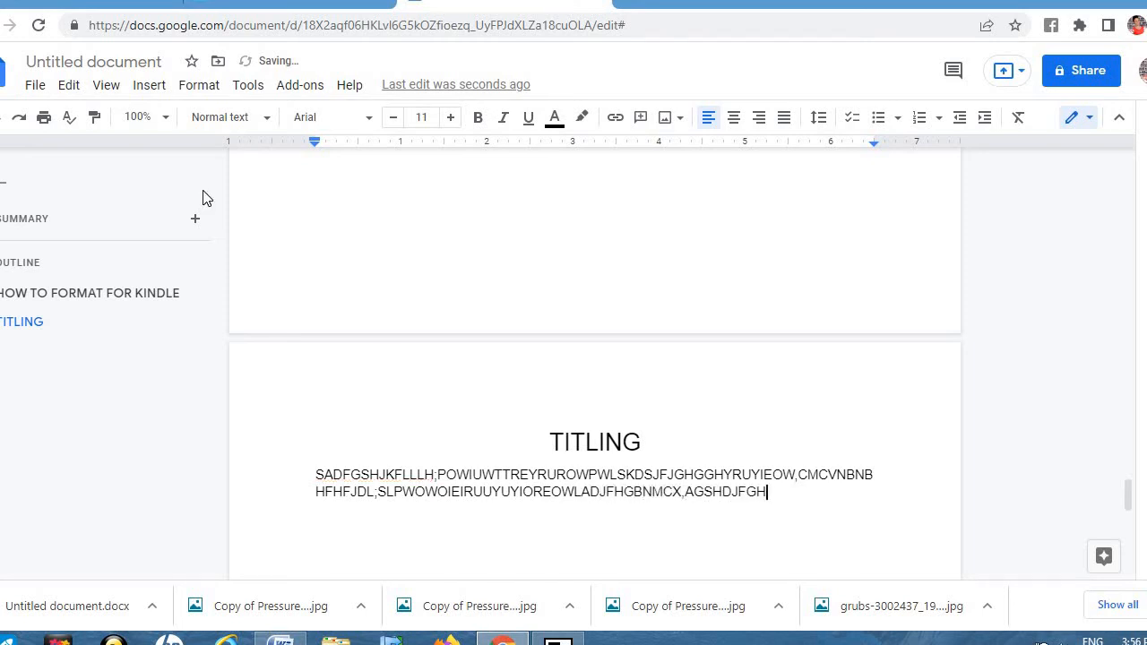
Step: Turn on voice typing and dictate sentences ending '…all right now perhaps you want.'
{"action": "left_click", "coordinate": [151, 86]}
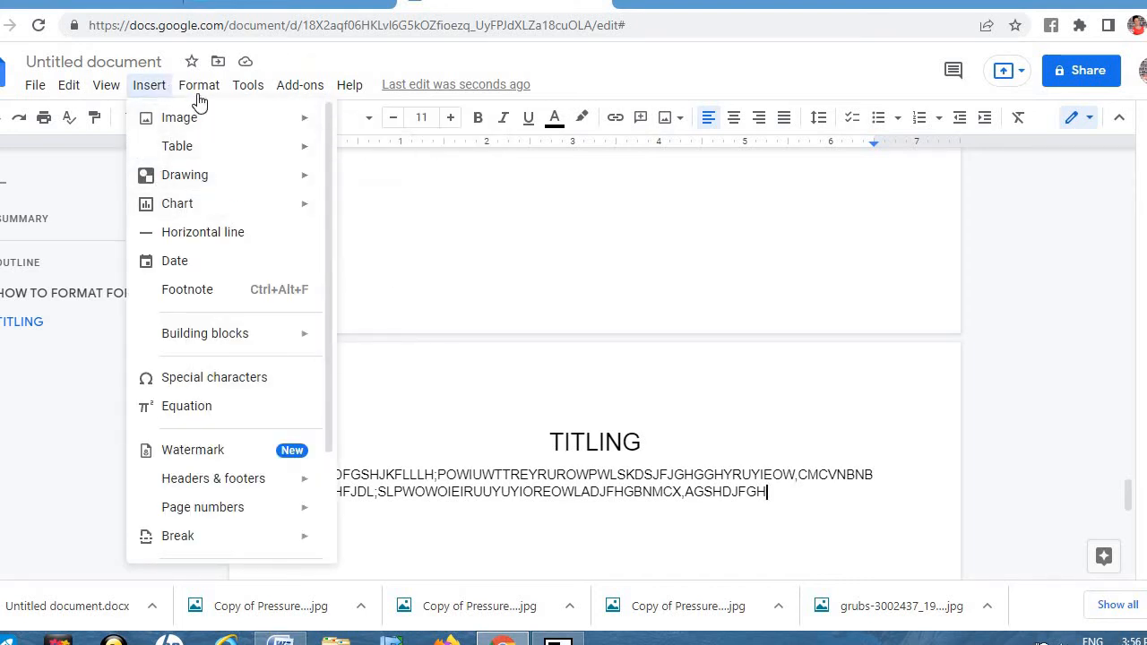
{"action": "left_click", "coordinate": [249, 87]}
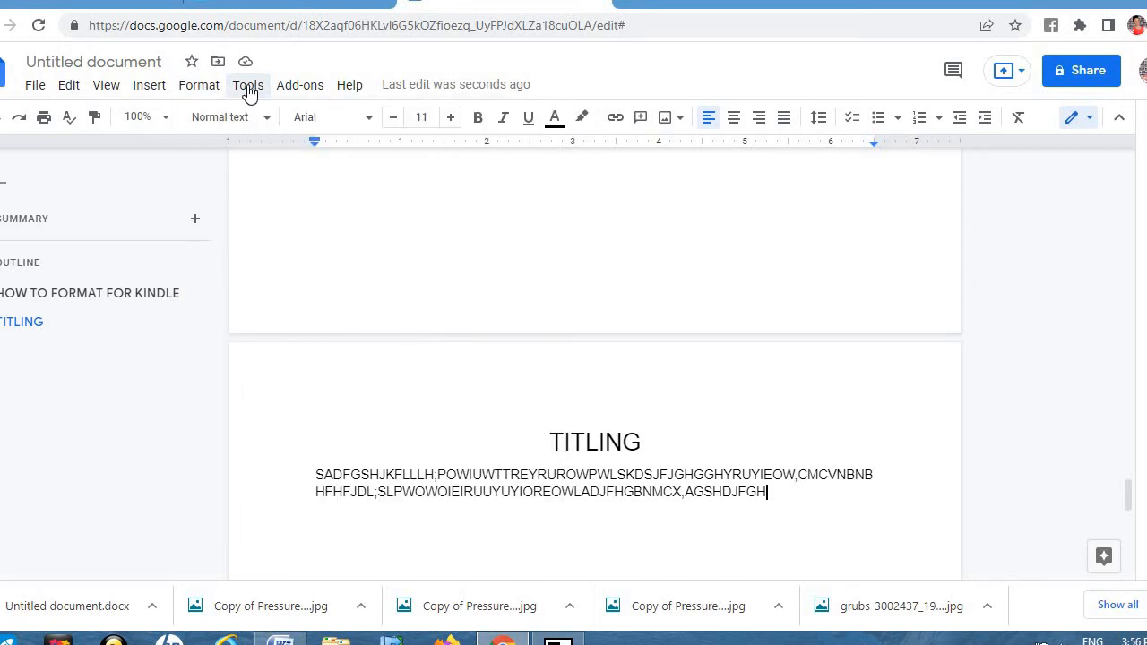
{"action": "left_click", "coordinate": [249, 90]}
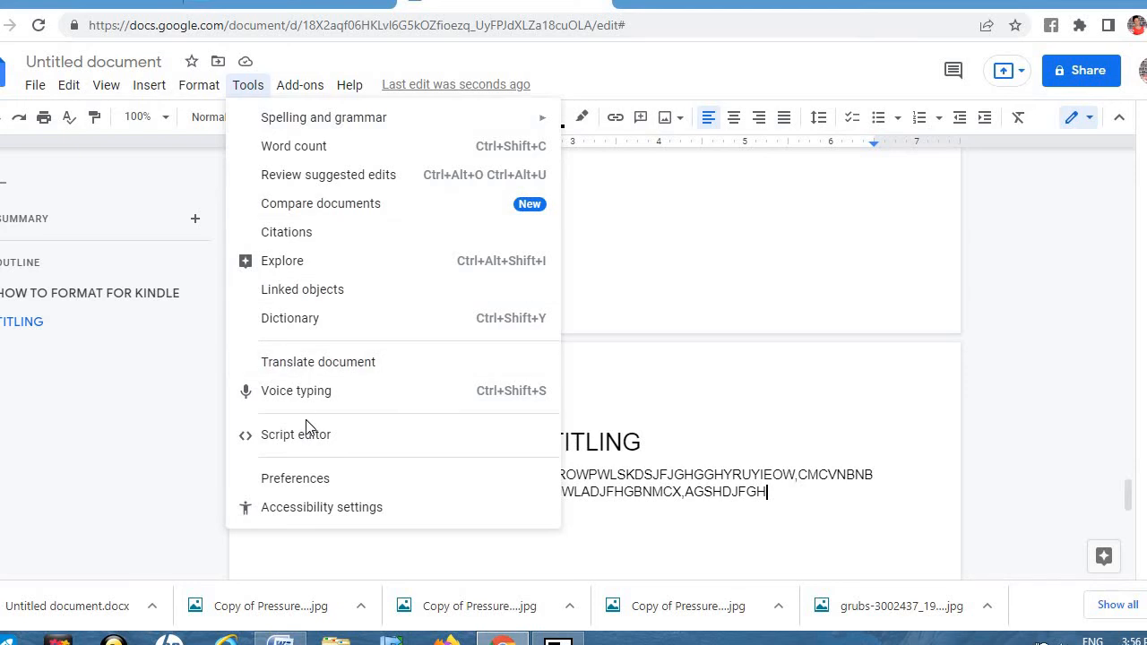
{"action": "left_click", "coordinate": [303, 395]}
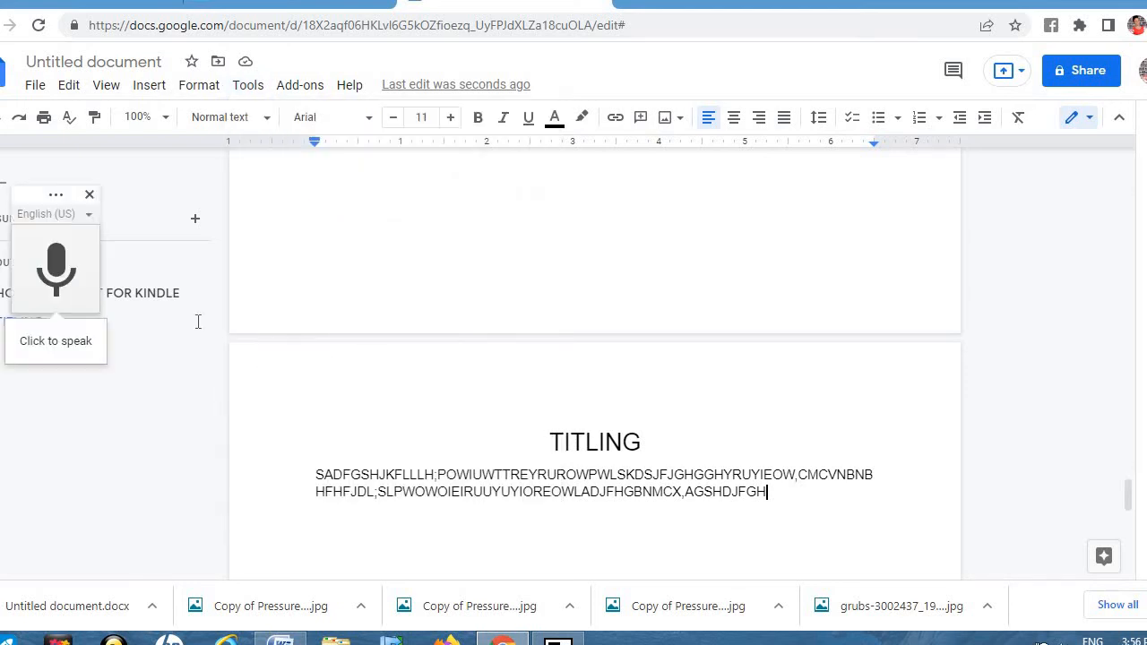
{"action": "left_click", "coordinate": [66, 278]}
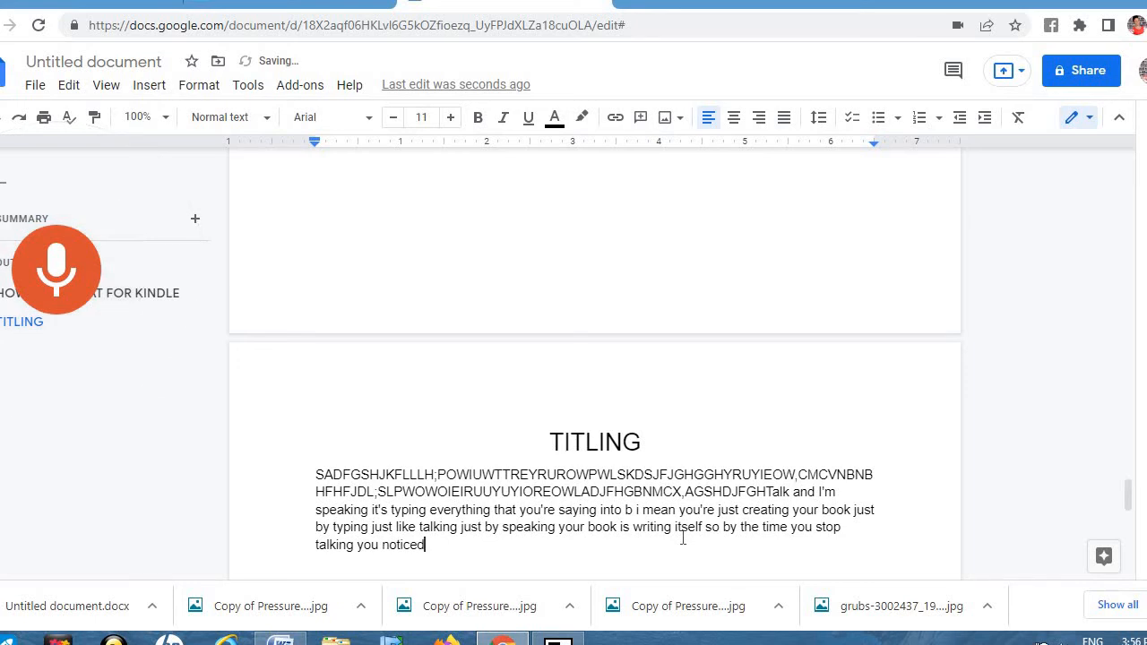
{"action": "left_click", "coordinate": [69, 284]}
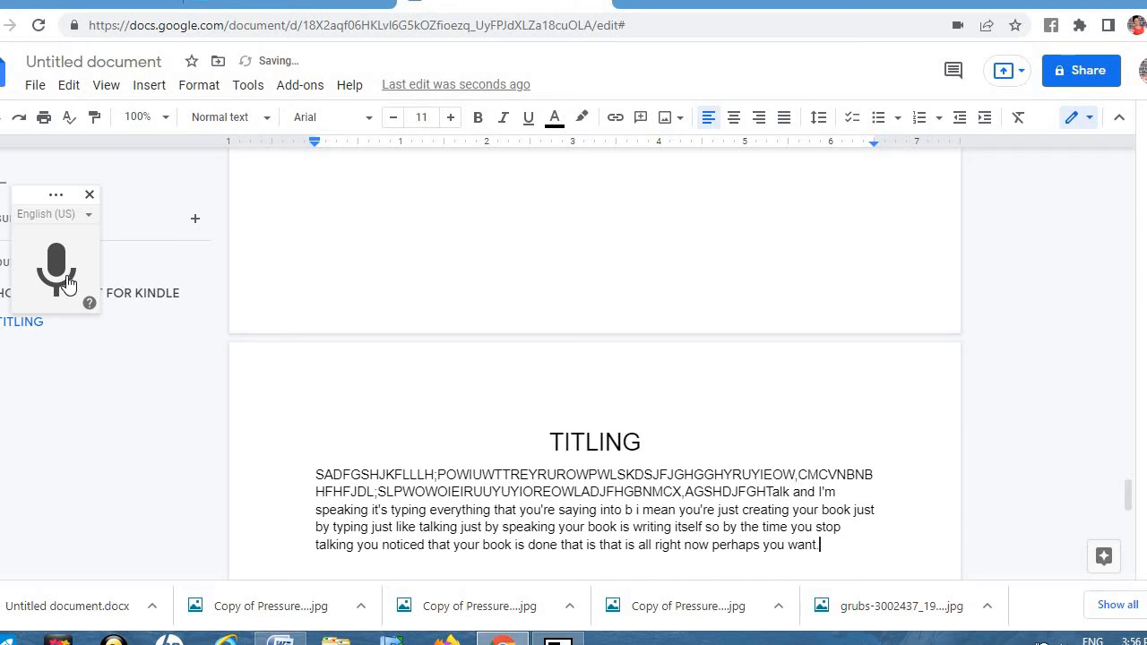
Step: Type NUMBER ONE on a new line, correcting its spelling
{"action": "key", "text": "Return"}
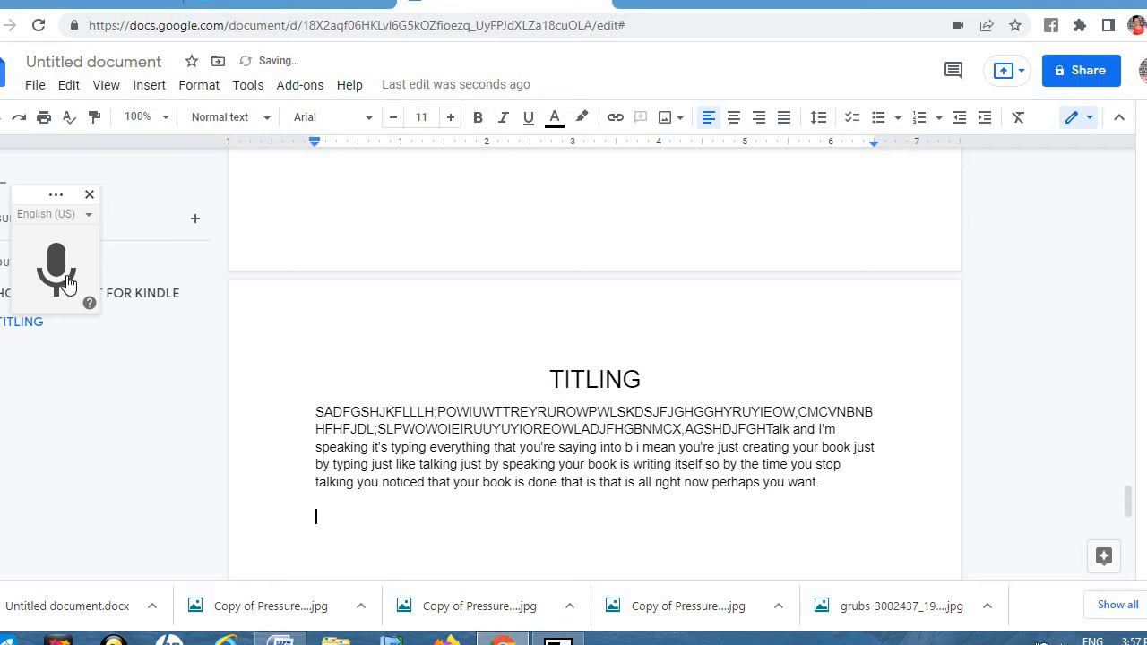
{"action": "type", "text": "NUM stopBER"}
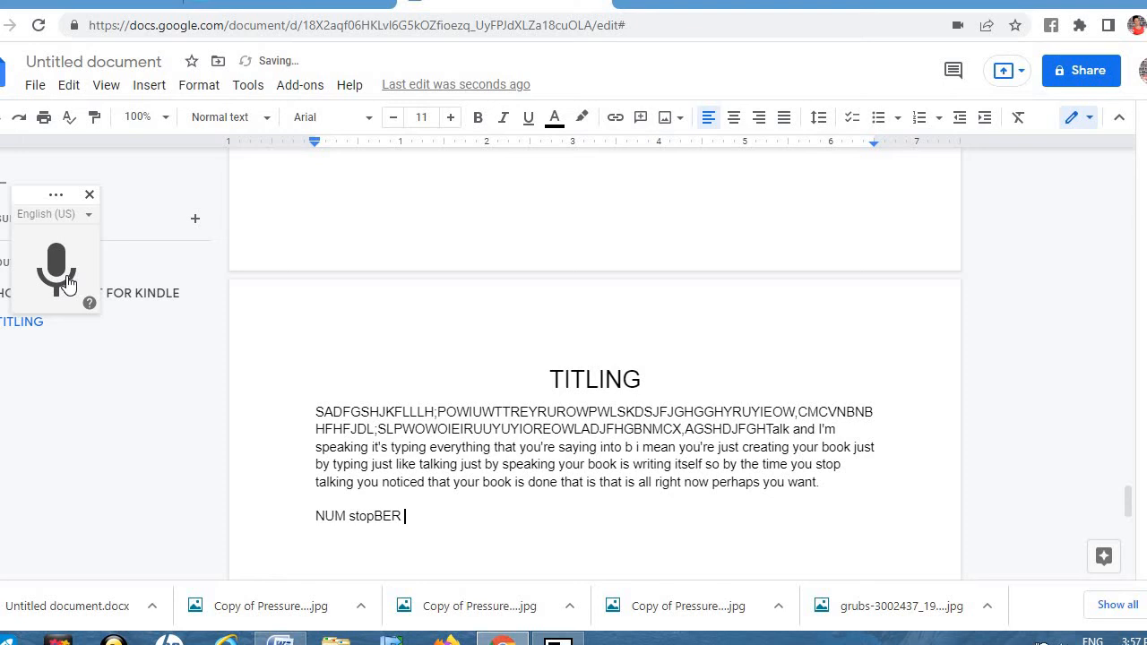
{"action": "key", "text": "BackSpace"}
{"action": "key", "text": "BackSpace"}
{"action": "key", "text": "BackSpace"}
{"action": "key", "text": "BackSpace"}
{"action": "key", "text": "BackSpace"}
{"action": "key", "text": "BackSpace"}
{"action": "key", "text": "BackSpace"}
{"action": "key", "text": "BackSpace"}
{"action": "type", "text": "BER ONE"}
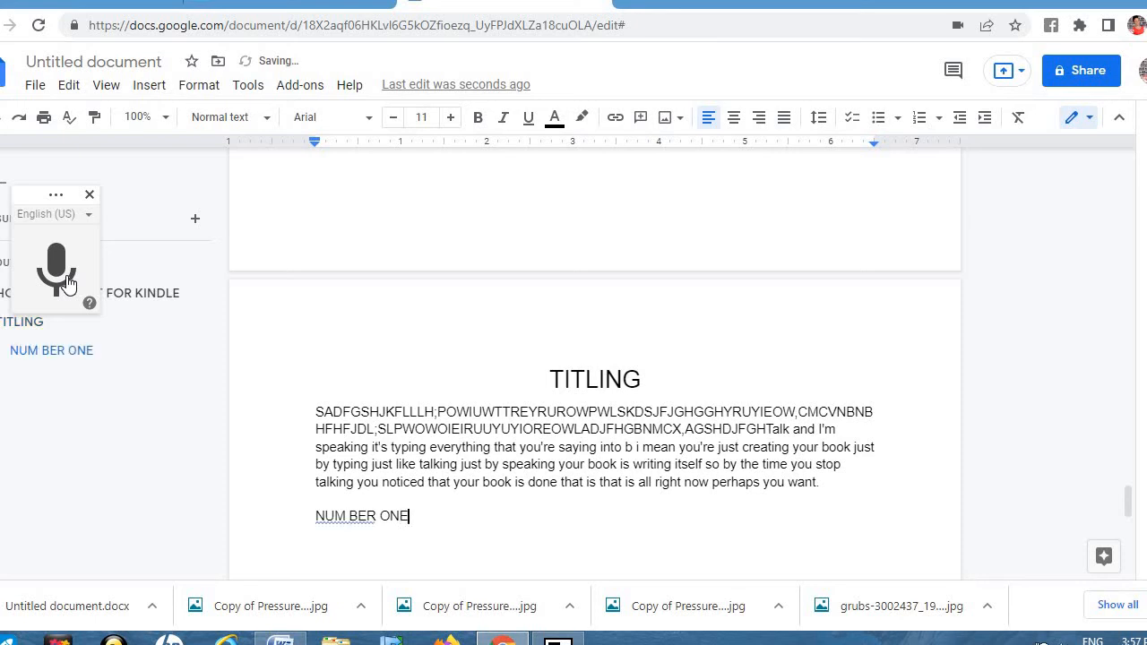
{"action": "left_click", "coordinate": [351, 517]}
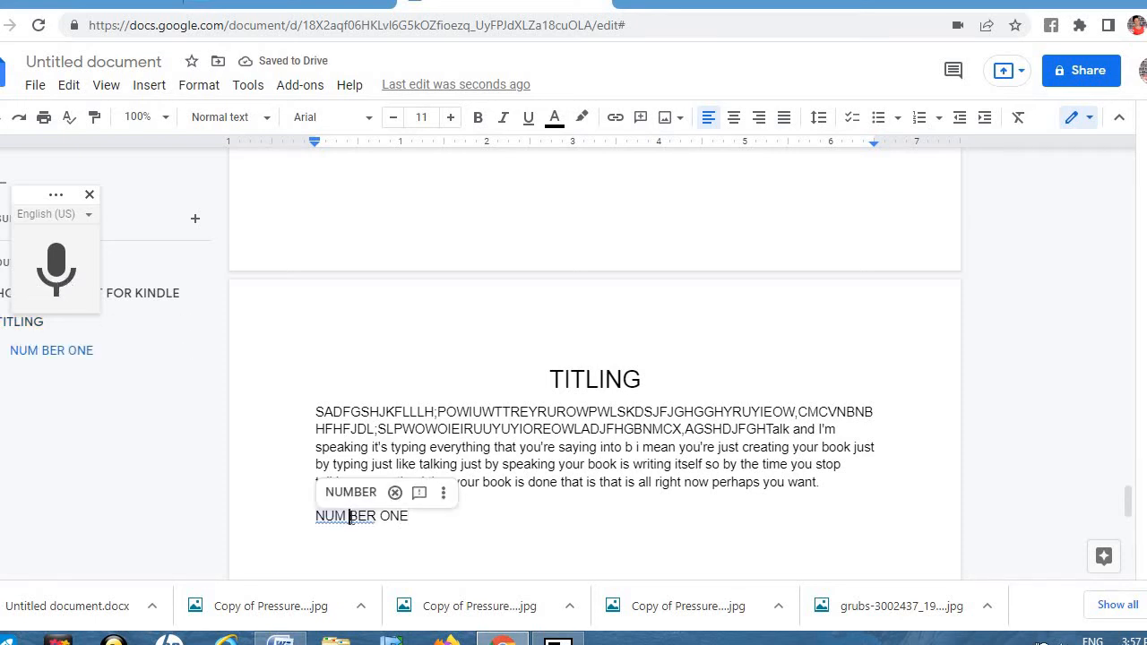
{"action": "left_click", "coordinate": [358, 490]}
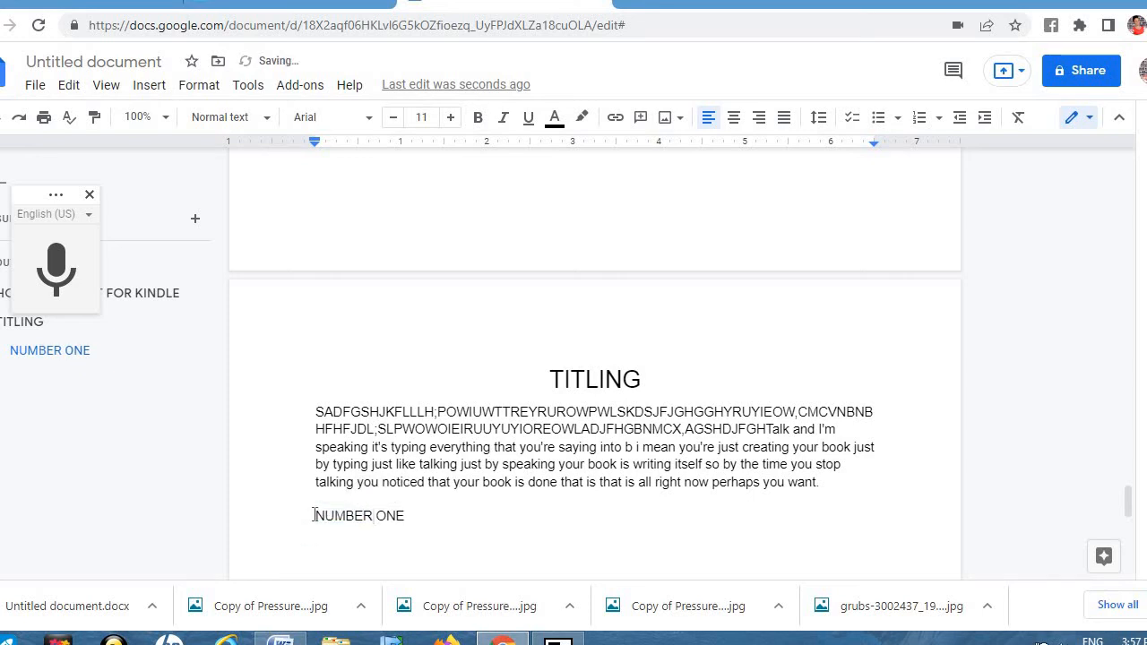
Step: Make NUMBER ONE a centred Heading 2 and start a new line below it
{"action": "left_click_drag", "start_coordinate": [315, 515], "coordinate": [410, 516]}
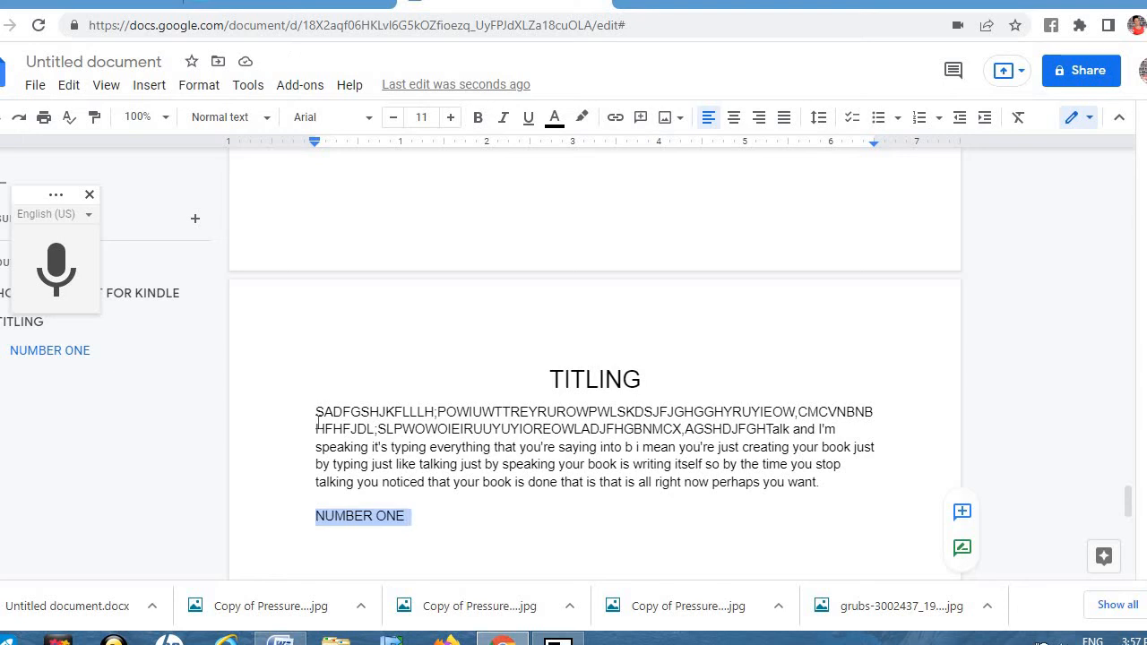
{"action": "left_click", "coordinate": [268, 123]}
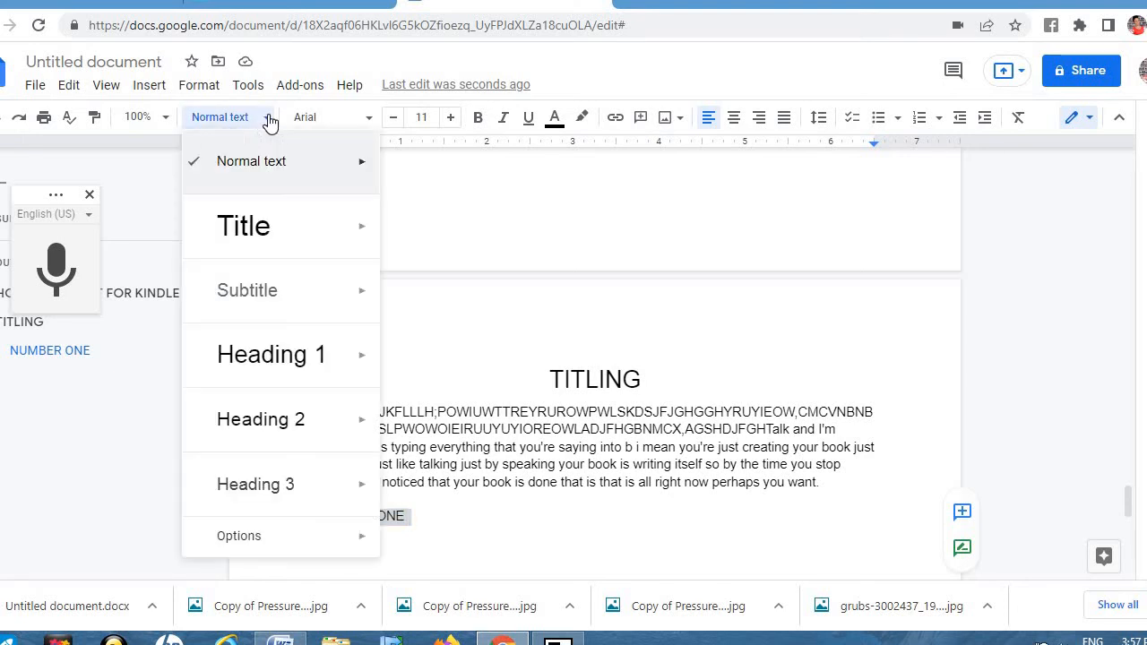
{"action": "left_click", "coordinate": [291, 426]}
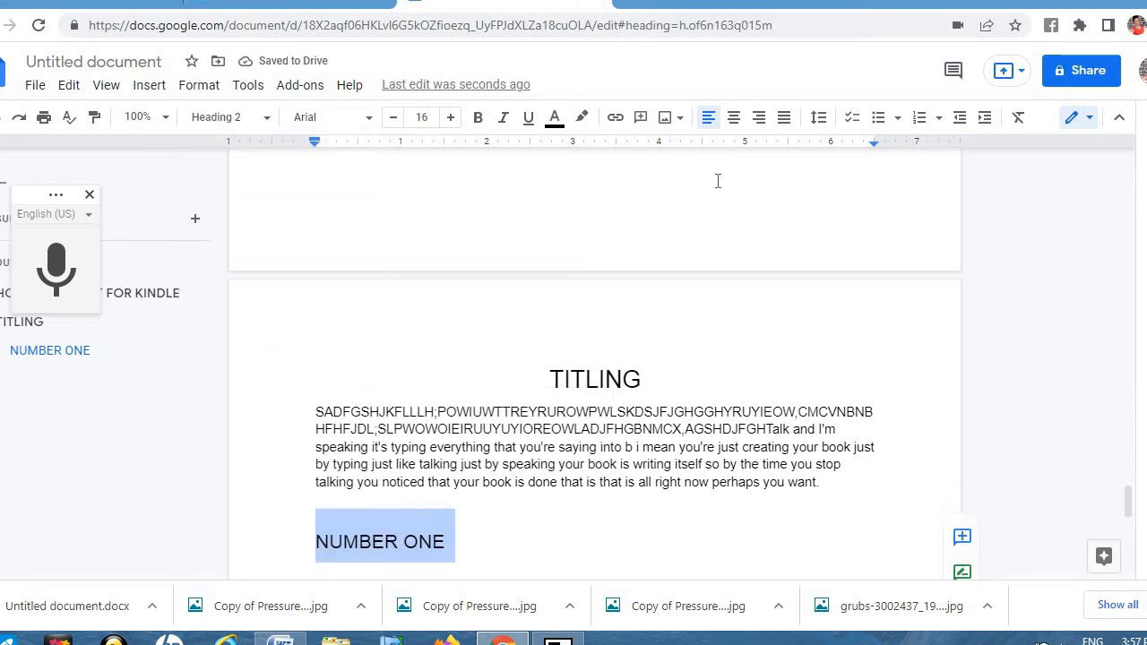
{"action": "left_click", "coordinate": [733, 124]}
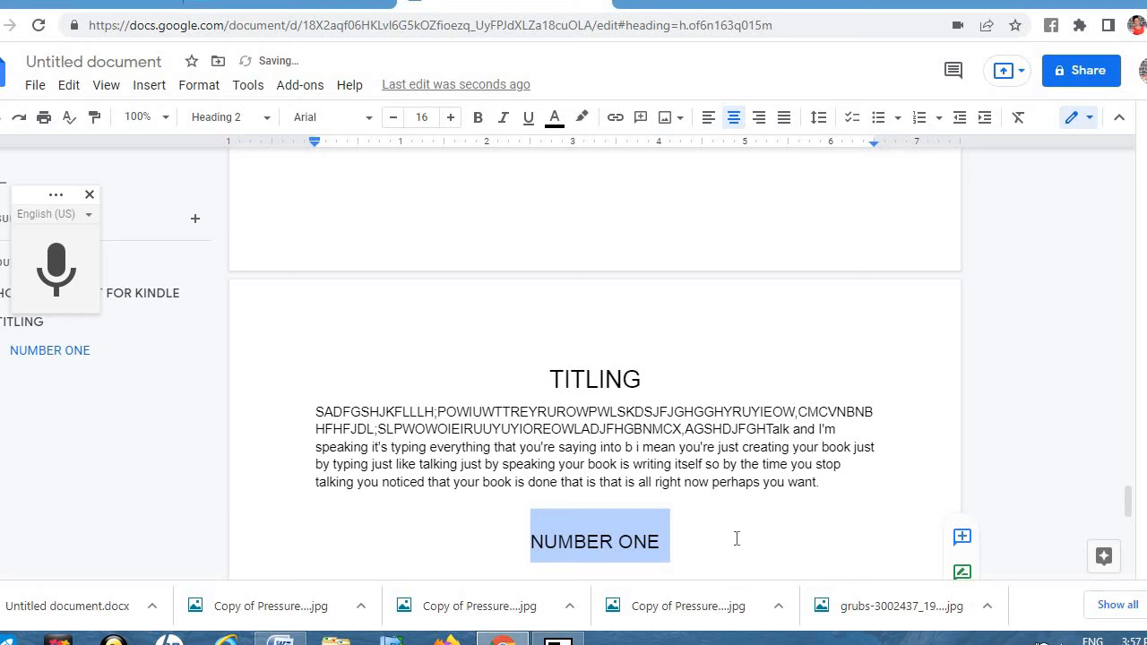
{"action": "left_click", "coordinate": [672, 546]}
{"action": "key", "text": "Return"}
{"action": "key", "text": "Return"}
{"action": "key", "text": "Return"}
{"action": "key", "text": "Return"}
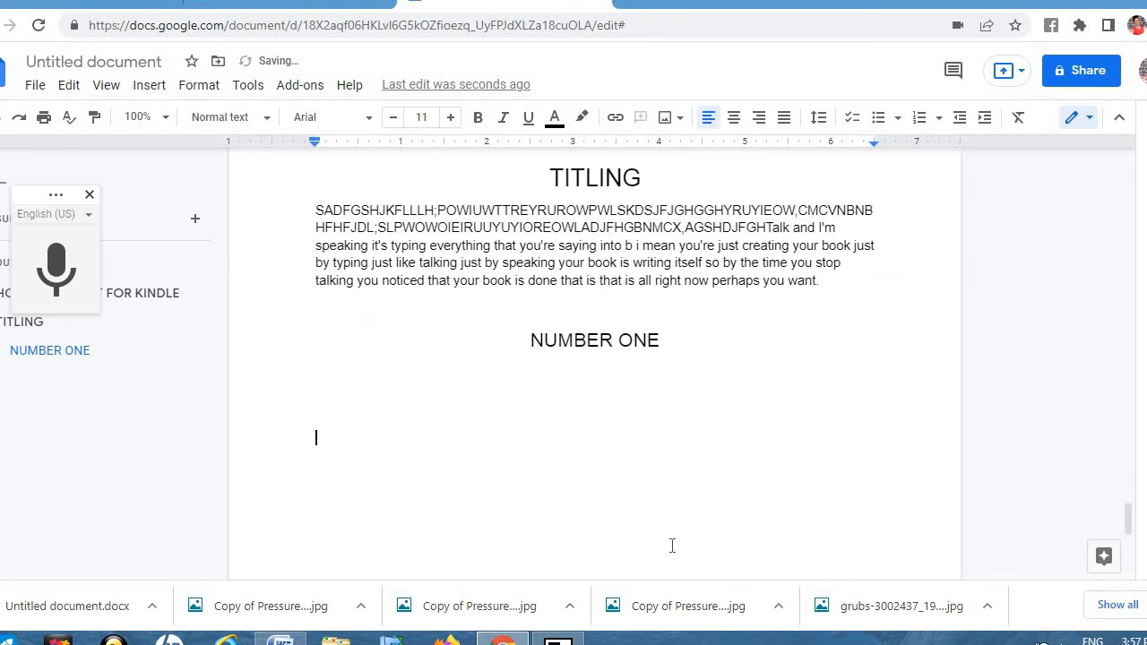
Step: Type filler text 'V ZBNCMBMK…' under NUMBER ONE and insert a page break
{"action": "type", "text": "V ZBNCMBM"}
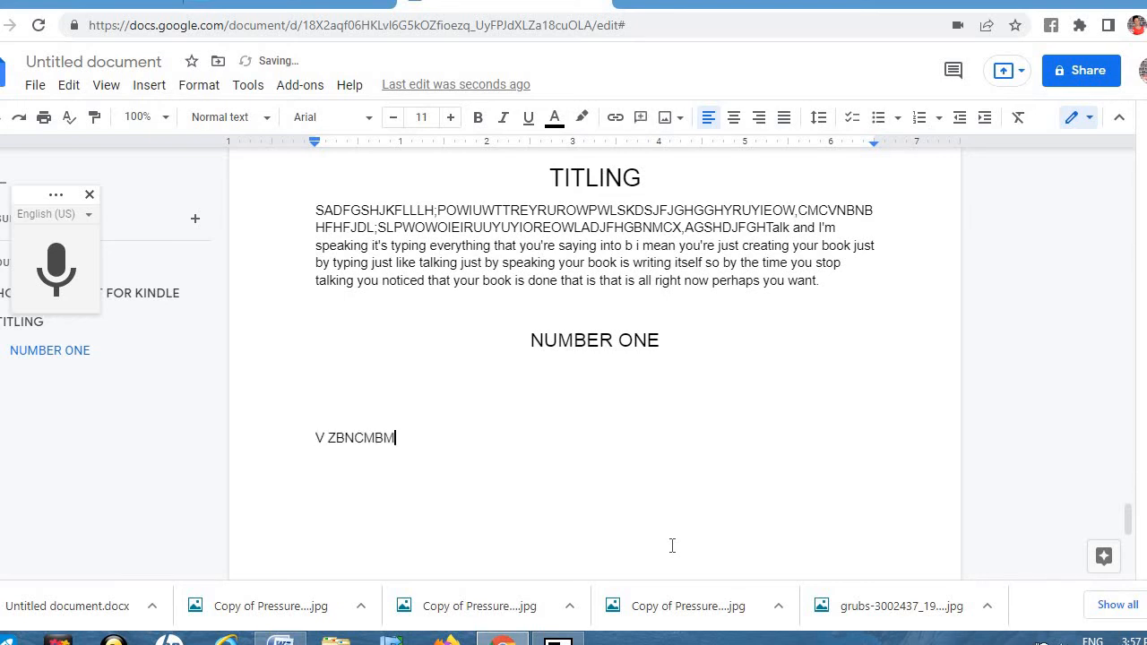
{"action": "type", "text": "KSKJSGDGFYFYRUIEIOWOS"}
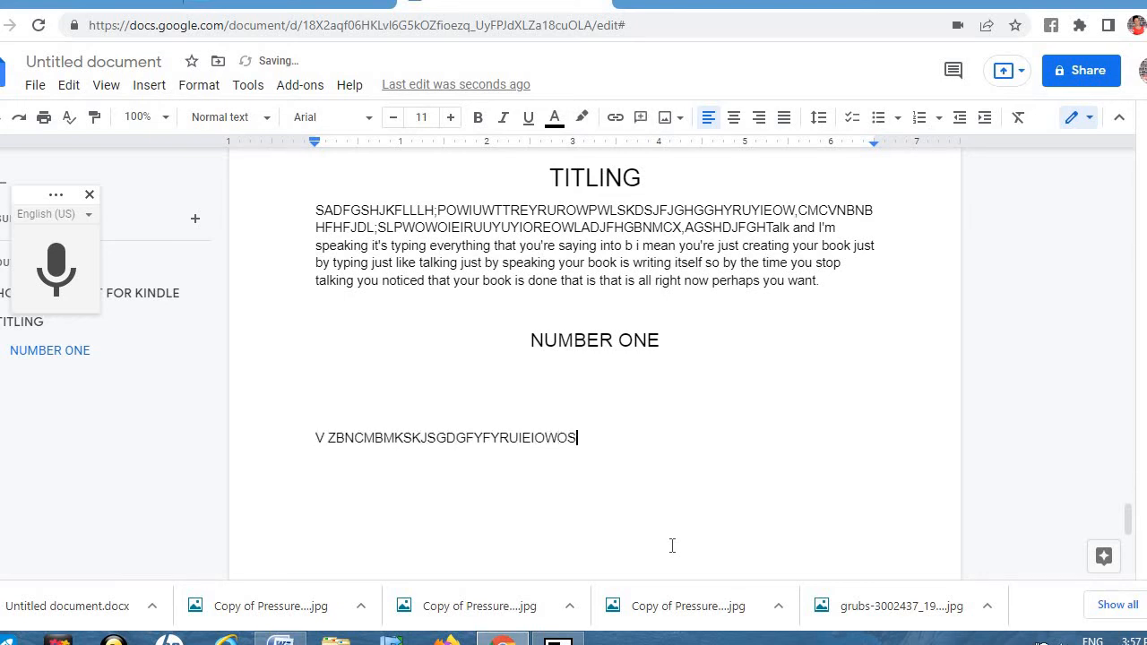
{"action": "type", "text": "MXDNCVNN"}
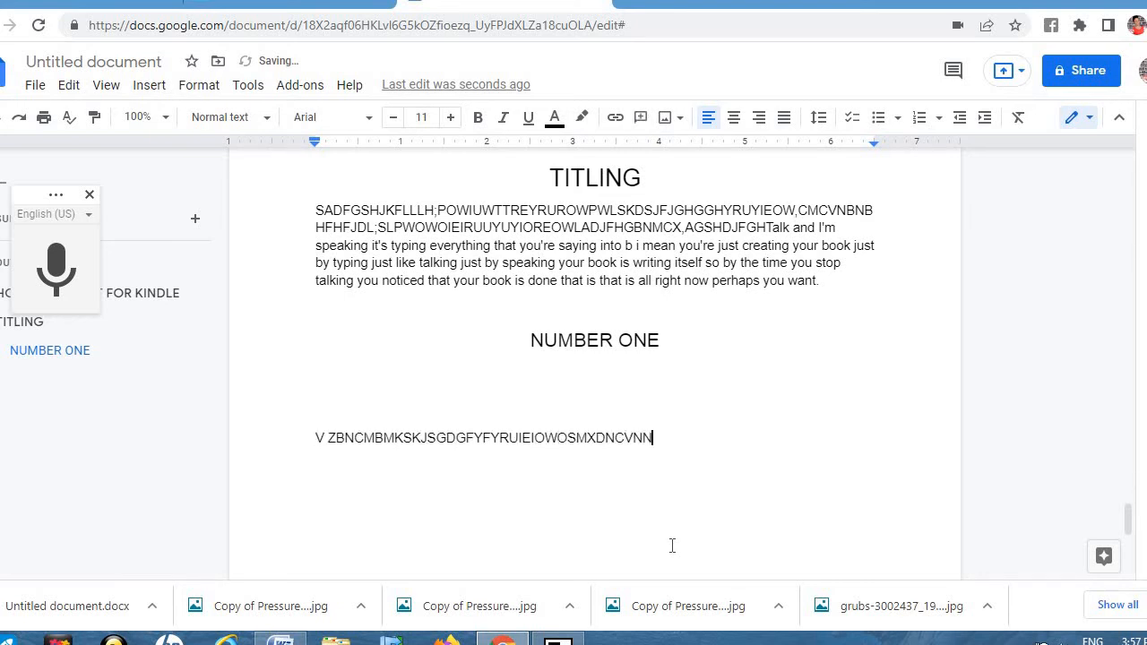
{"action": "left_click", "coordinate": [159, 90]}
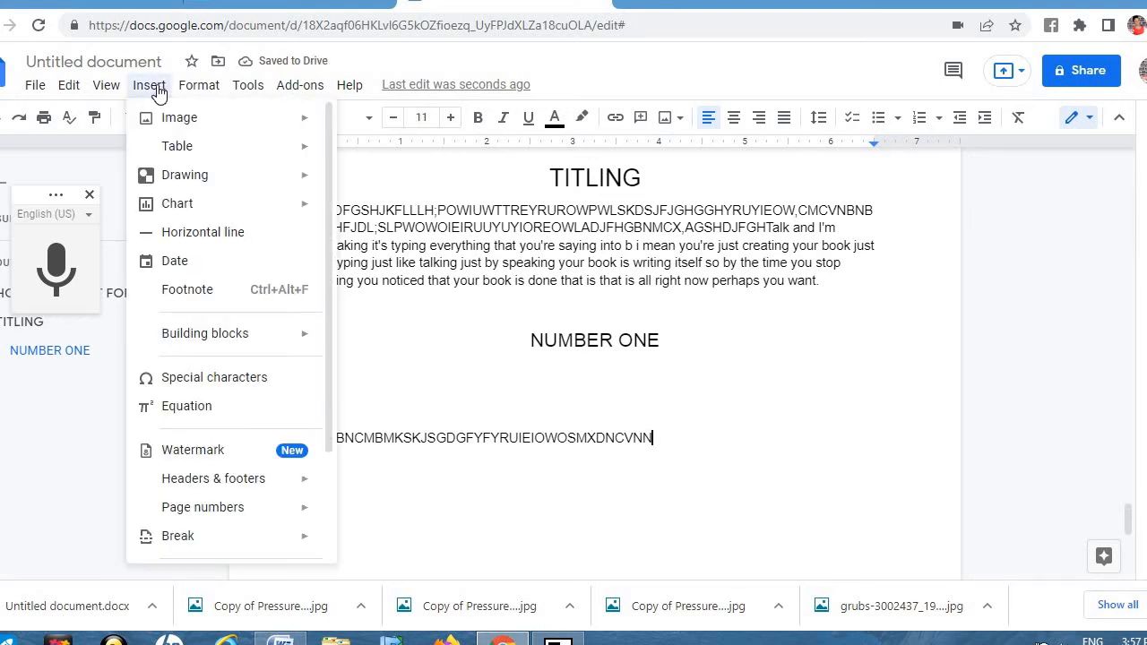
{"action": "mouse_move", "coordinate": [219, 543]}
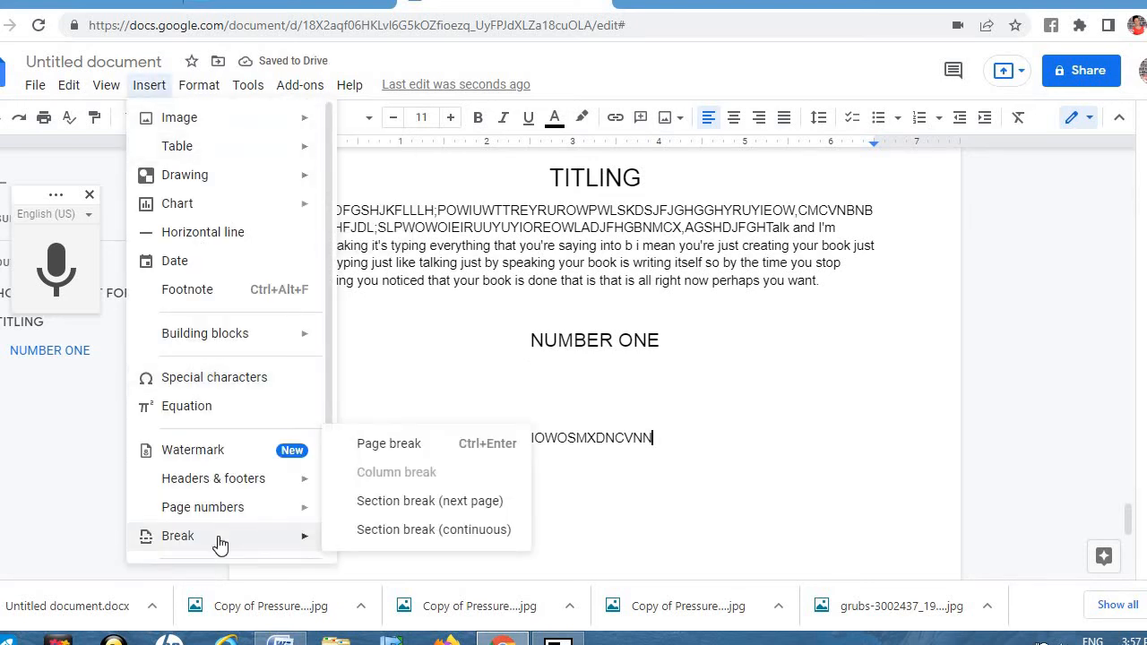
{"action": "left_click", "coordinate": [397, 446]}
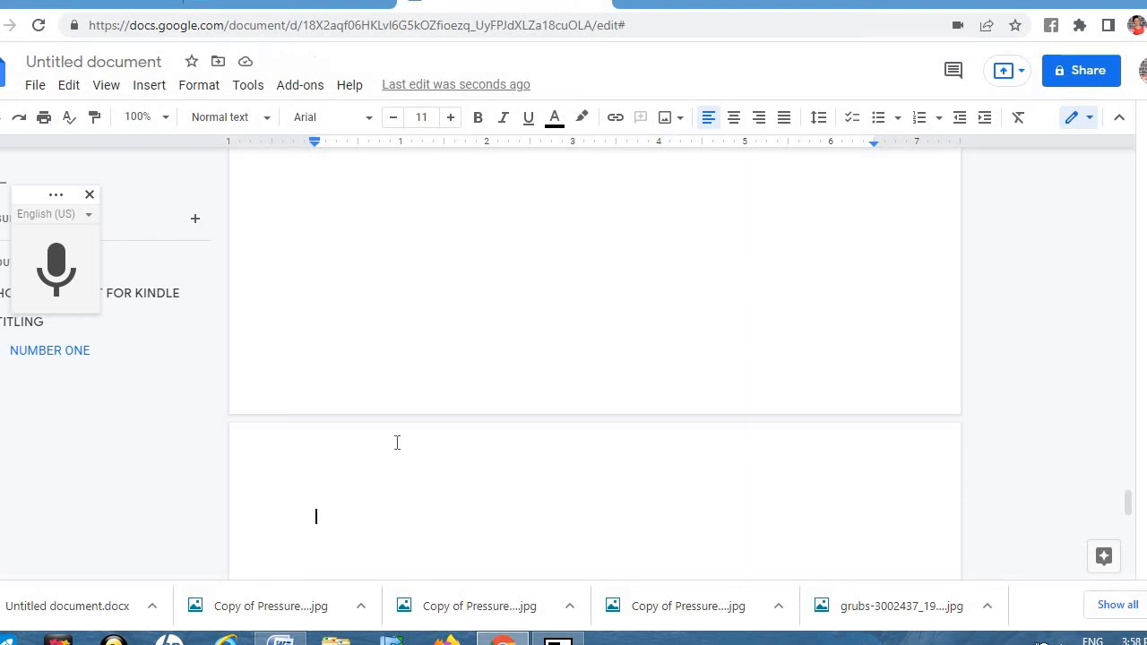
Step: Type SUB TITLING and set its font size to 12
{"action": "type", "text": "SUB TITLING"}
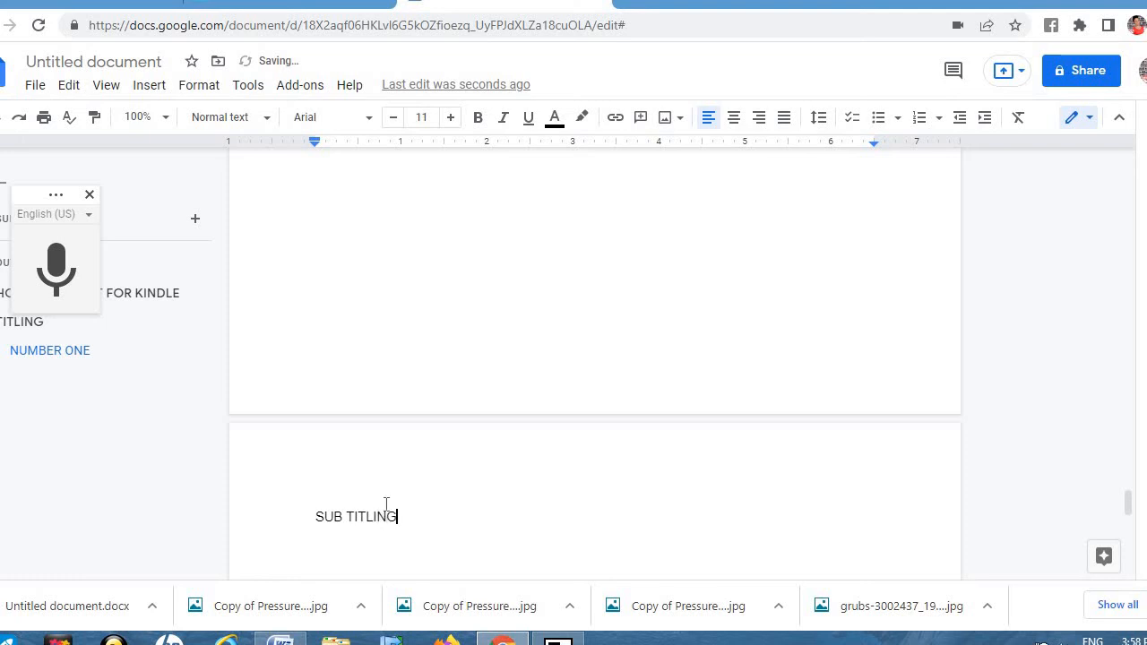
{"action": "key", "text": "shift+Right"}
{"action": "key", "text": "shift+Right"}
{"action": "key", "text": "shift+Right"}
{"action": "key", "text": "shift+Right"}
{"action": "key", "text": "shift+Right"}
{"action": "key", "text": "shift+Right"}
{"action": "key", "text": "shift+Right"}
{"action": "key", "text": "shift+Right"}
{"action": "key", "text": "shift+Right"}
{"action": "key", "text": "shift+Right"}
{"action": "key", "text": "shift+Right"}
{"action": "key", "text": "shift+Right"}
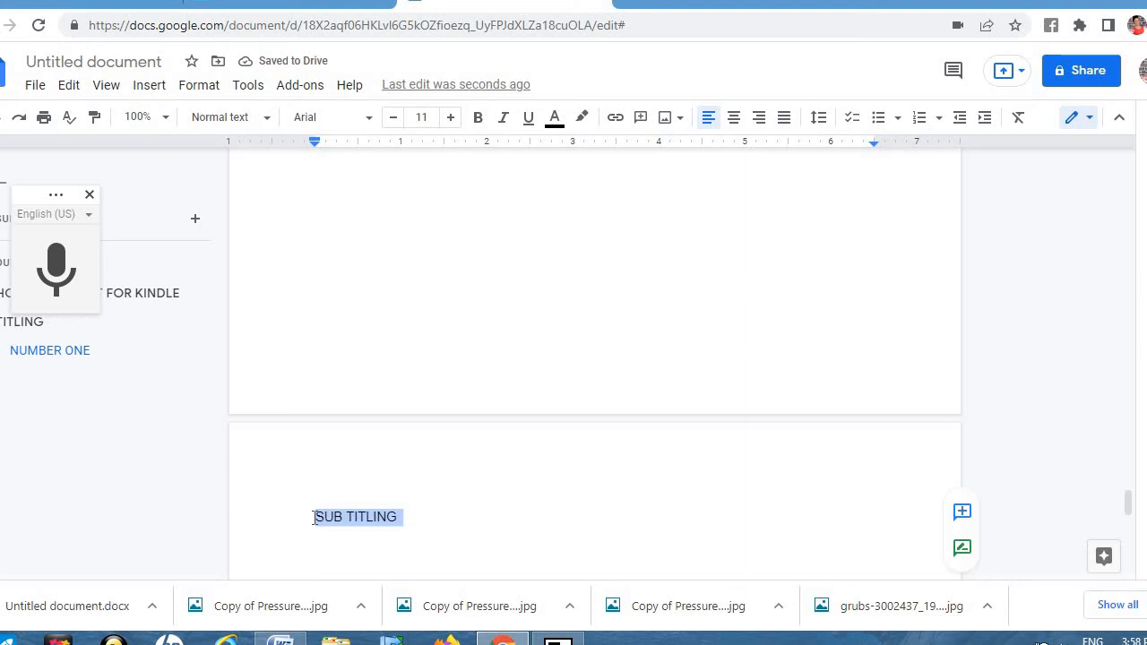
{"action": "left_click", "coordinate": [425, 121]}
{"action": "type", "text": "12"}
{"action": "key", "text": "Return"}
Step: Make SUB TITLING a centred Heading 1 and start a new line beneath it
{"action": "left_click", "coordinate": [260, 120]}
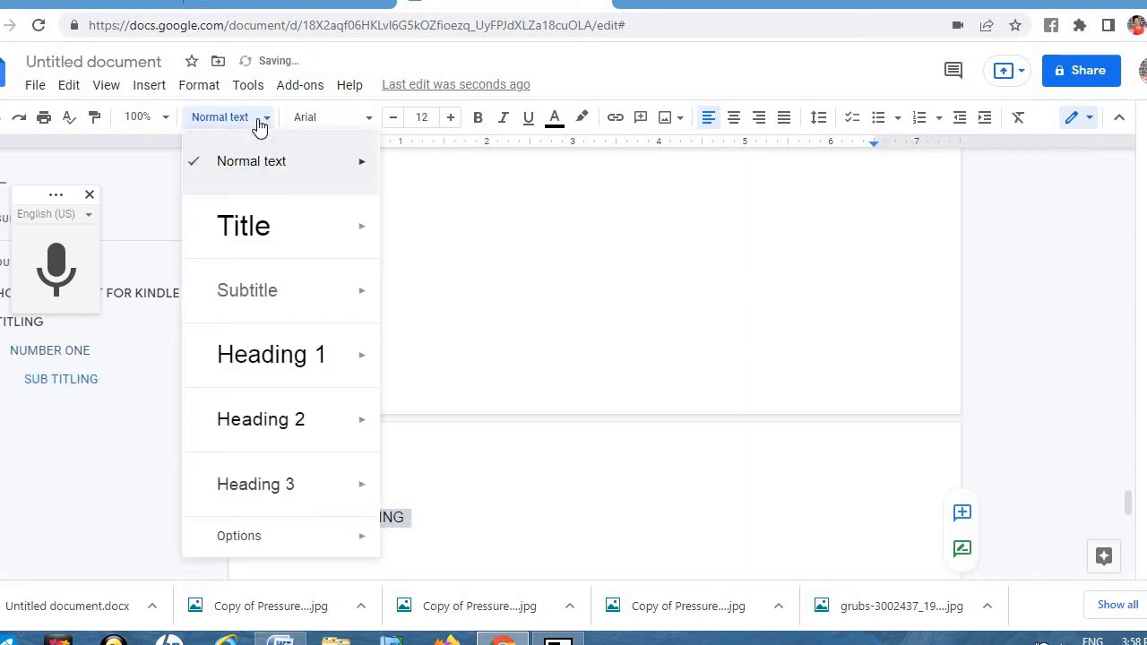
{"action": "left_click", "coordinate": [296, 364]}
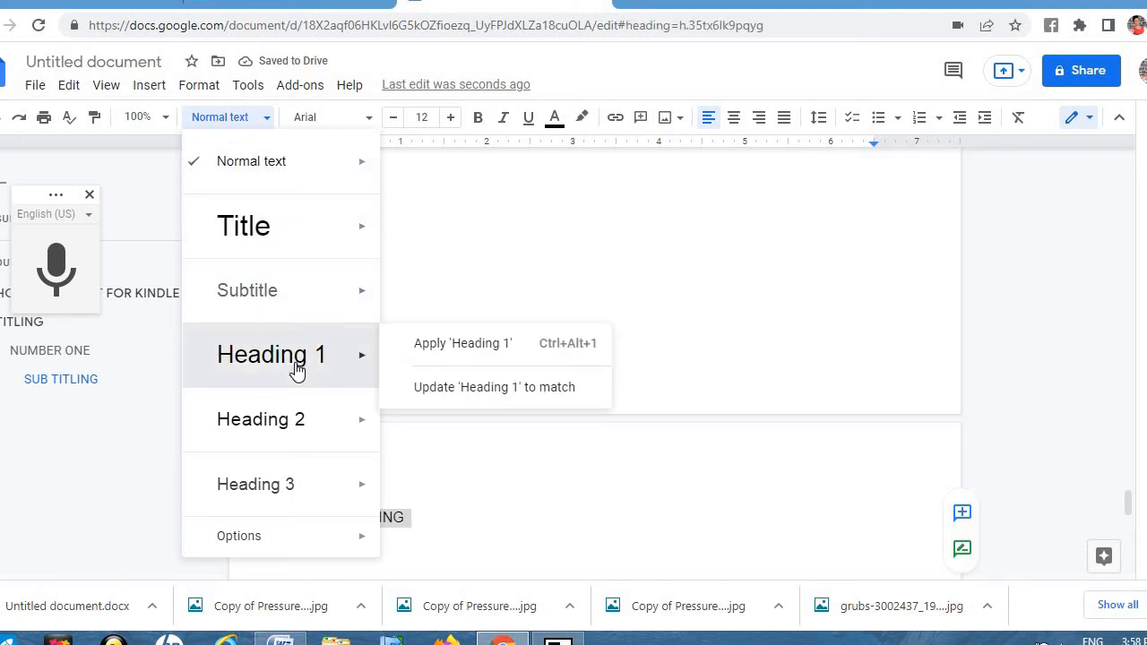
{"action": "left_click", "coordinate": [734, 119]}
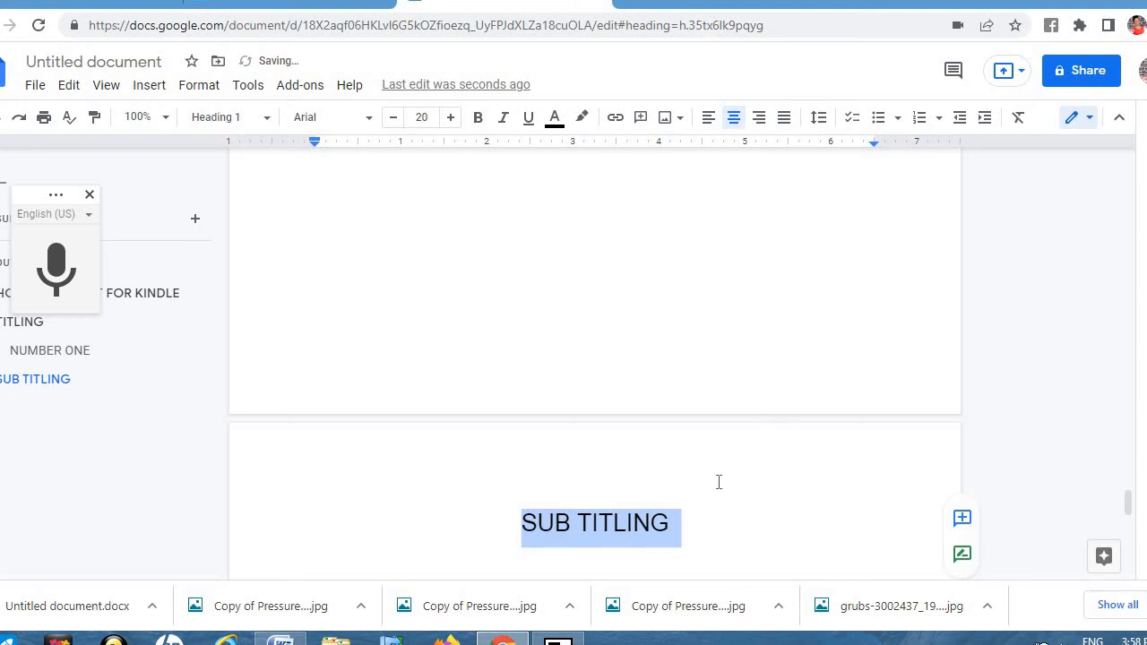
{"action": "left_click", "coordinate": [691, 529]}
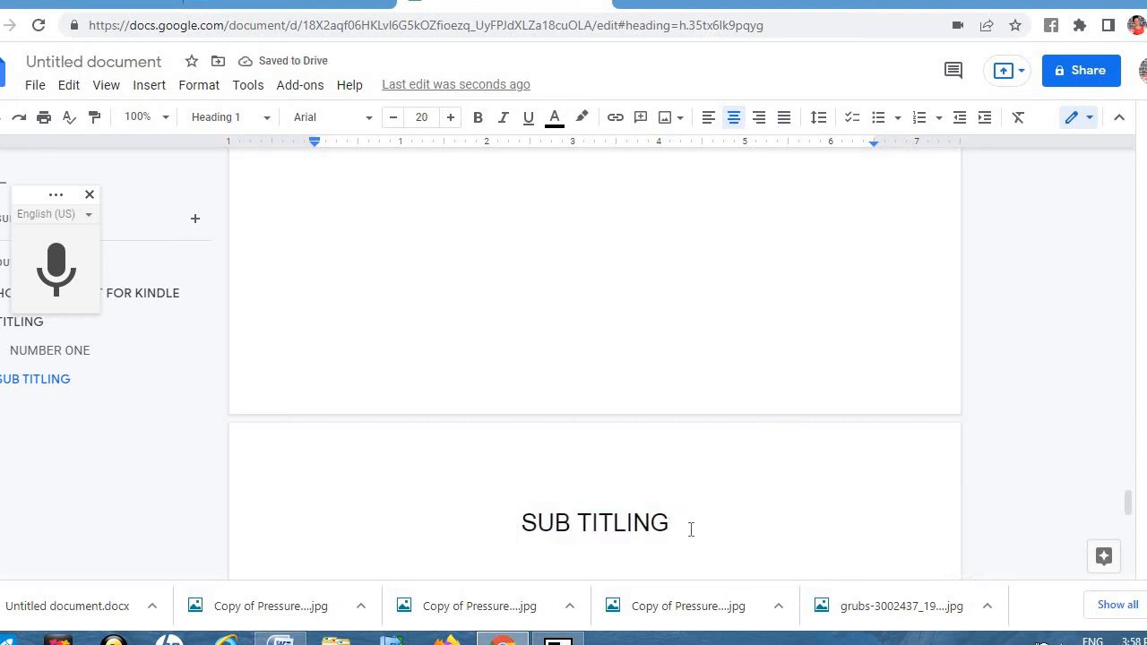
{"action": "key", "text": "Return"}
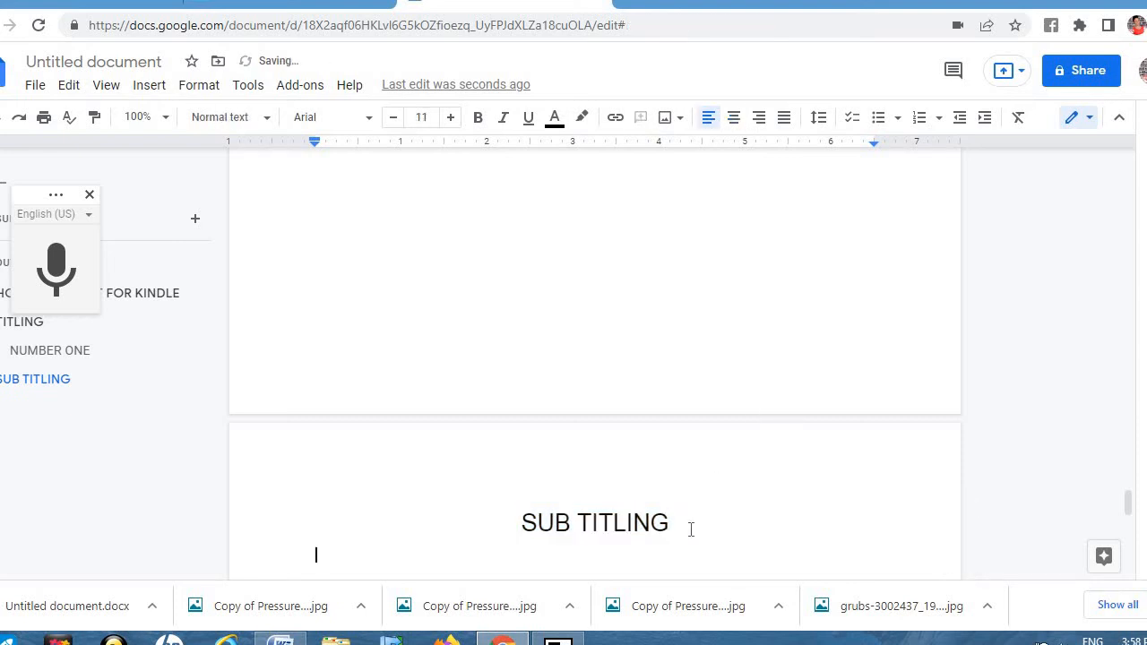
Step: Type the filler paragraph 'MZXCNBGFHDJS…' under SUB TITLING and begin a new line
{"action": "type", "text": "MZXCNBGFHDJSKATYRUEIWOQPWEO"}
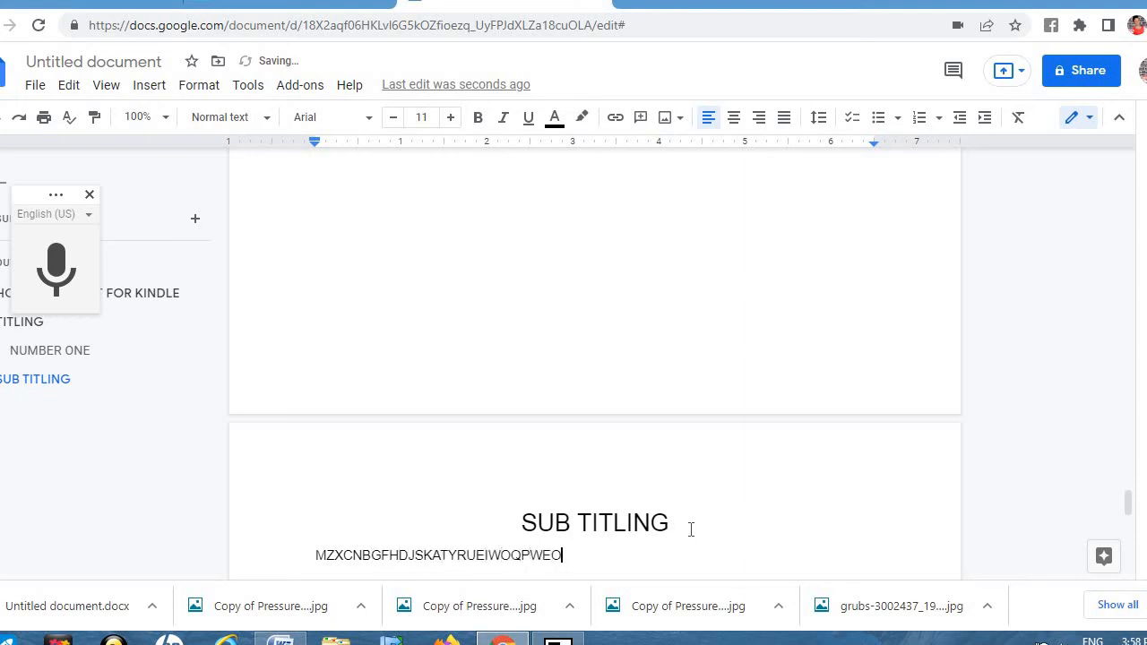
{"action": "type", "text": "IUYTGHFJDLSVNB M,SLDKF"}
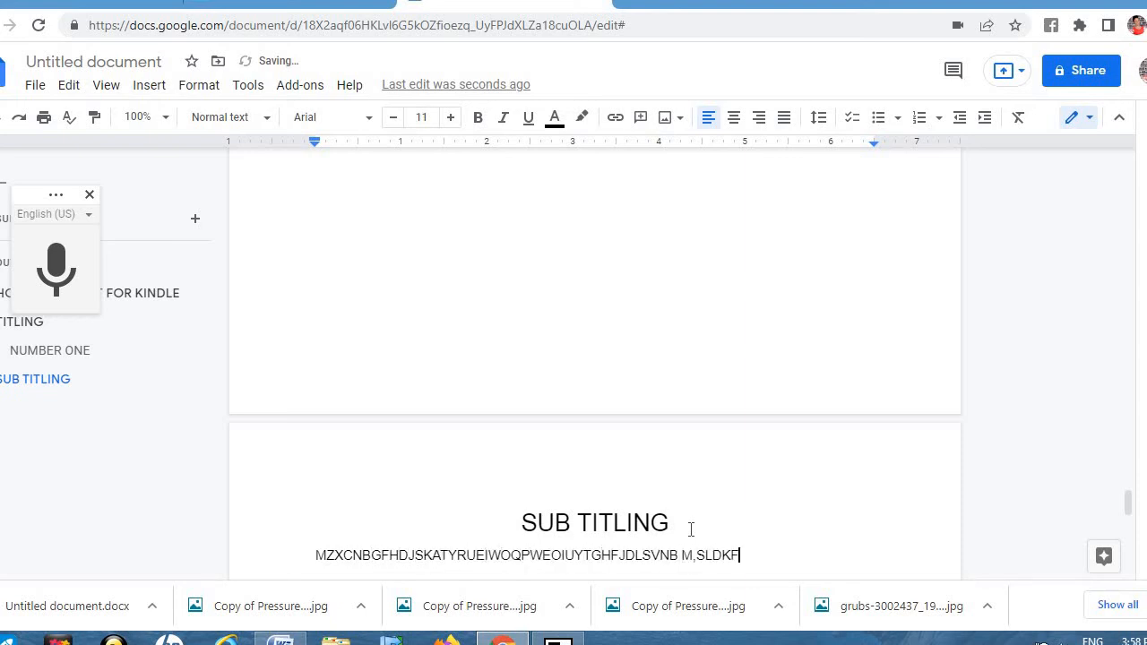
{"action": "type", "text": "JGHYUTIROEW;LDFGHNBVMC,X,C BGHFJ"}
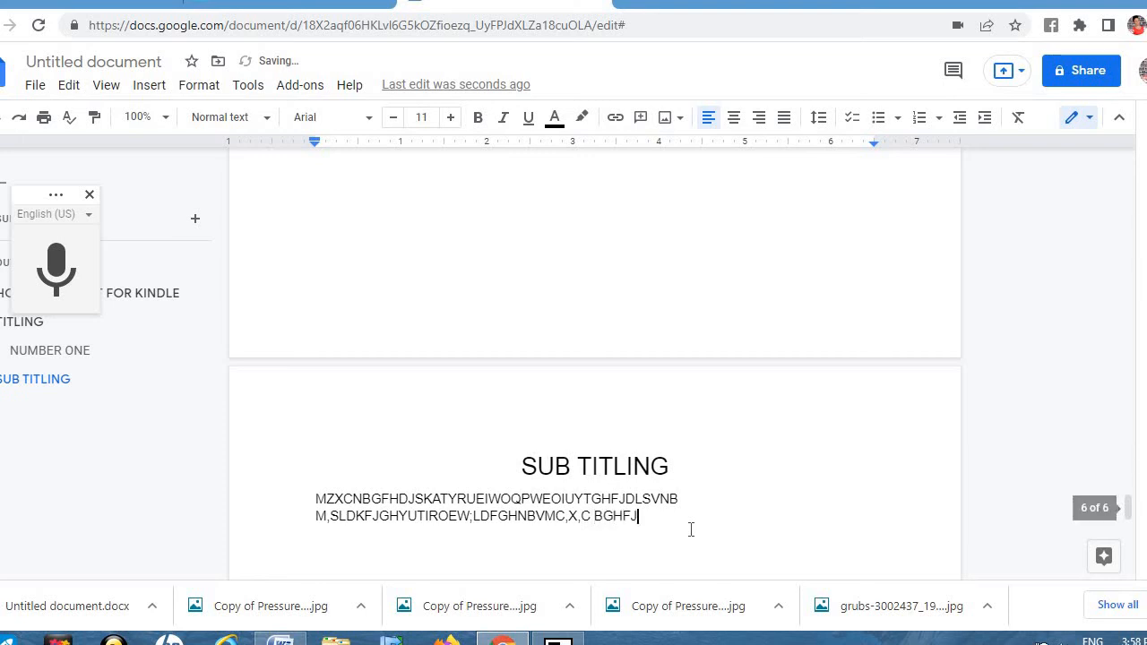
{"action": "type", "text": "DSPWOERITUYHGJMCPEOIRTJGHNVM"}
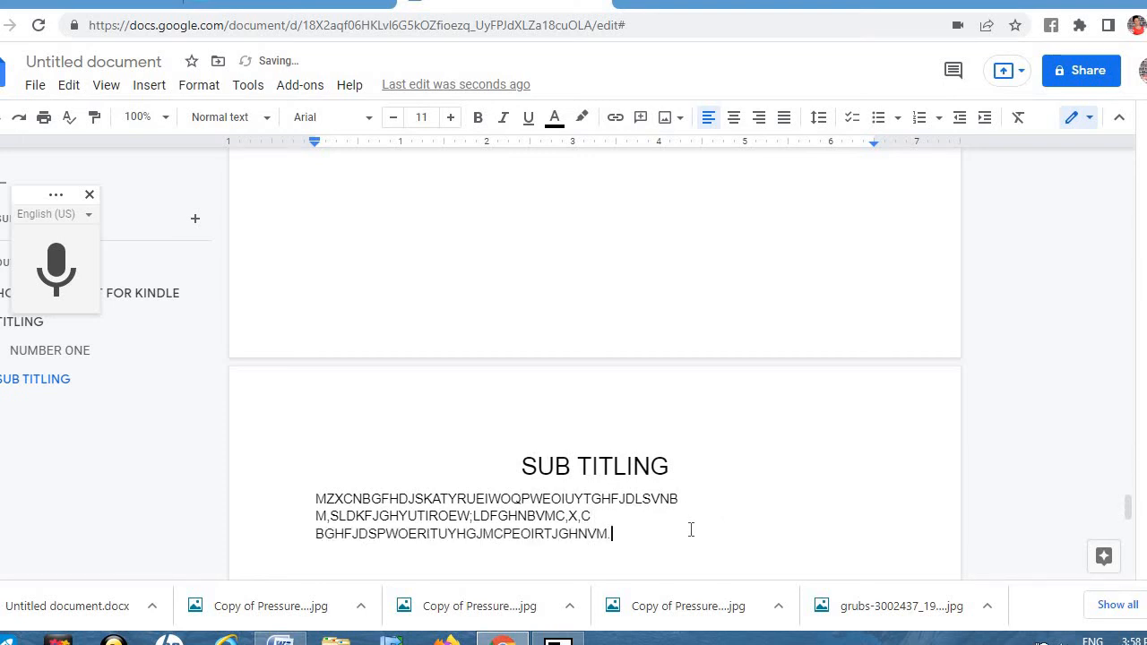
{"action": "type", "text": "."}
{"action": "key", "text": "Return"}
Step: Type NUMBER 3 and format it as a centred Heading 2
{"action": "type", "text": "NUMBER 3"}
{"action": "triple_click", "coordinate": [314, 569]}
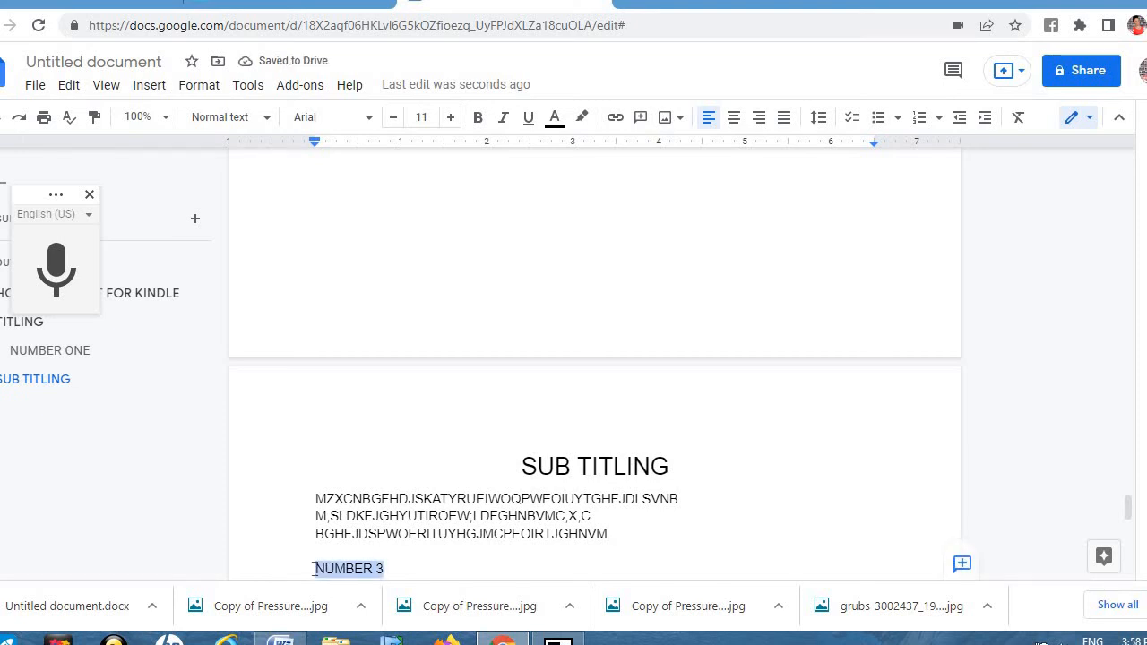
{"action": "left_click", "coordinate": [266, 126]}
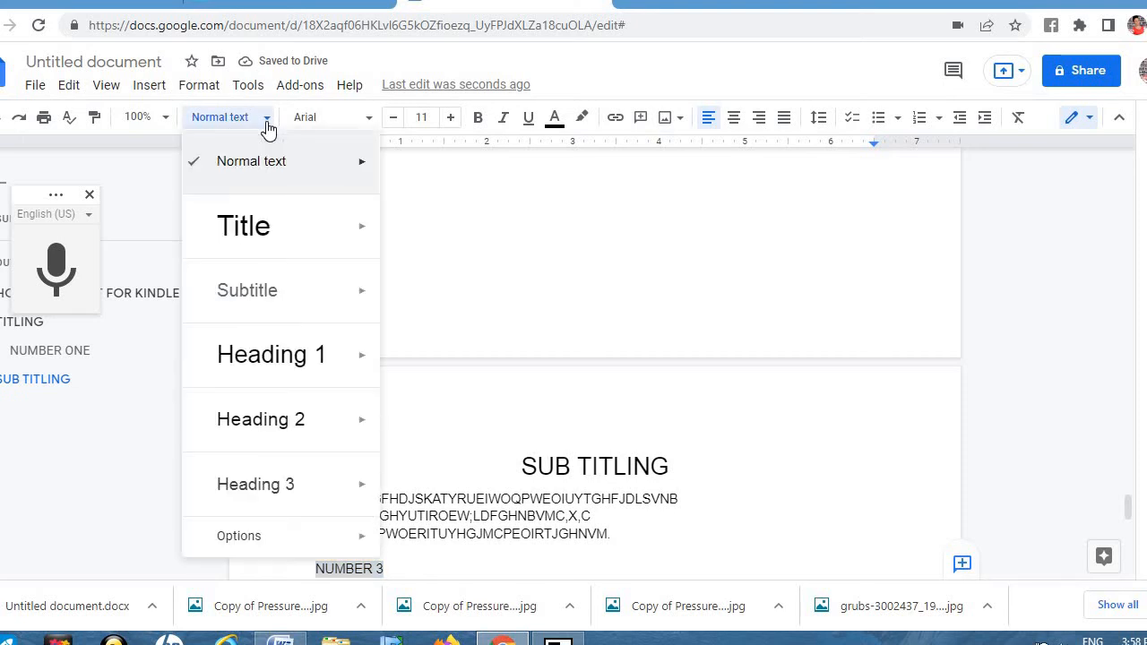
{"action": "left_click", "coordinate": [285, 418]}
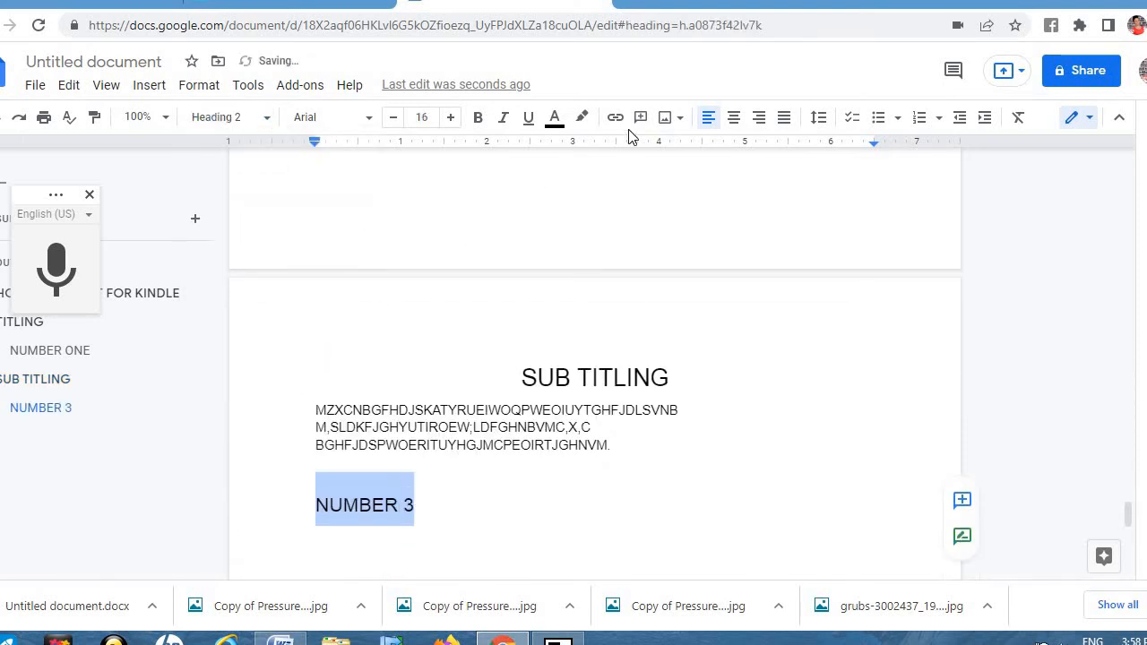
{"action": "left_click", "coordinate": [735, 122]}
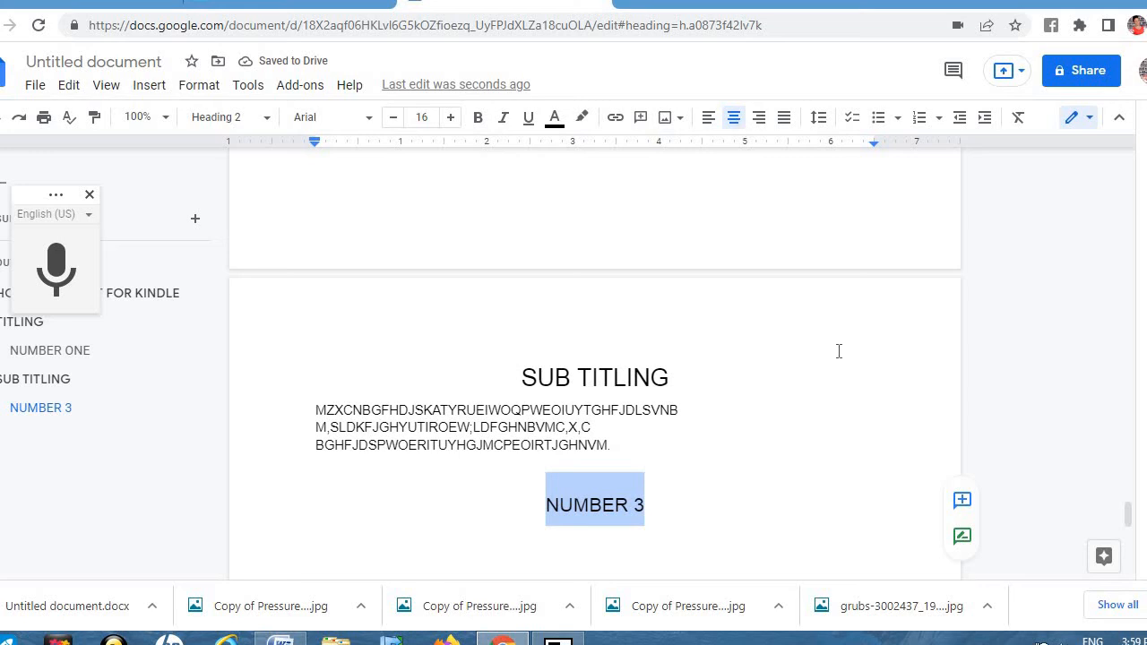
{"action": "left_click", "coordinate": [1013, 400]}
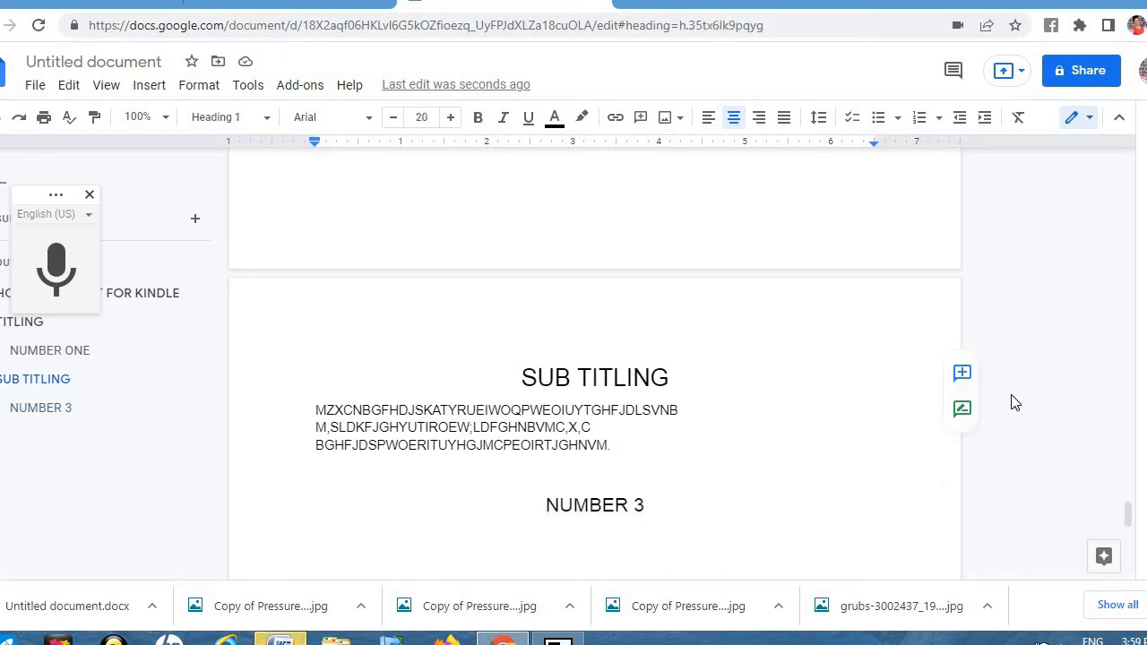
{"action": "key", "text": "Up"}
{"action": "key", "text": "Up"}
{"action": "key", "text": "Up"}
{"action": "key", "text": "Up"}
{"action": "key", "text": "Up"}
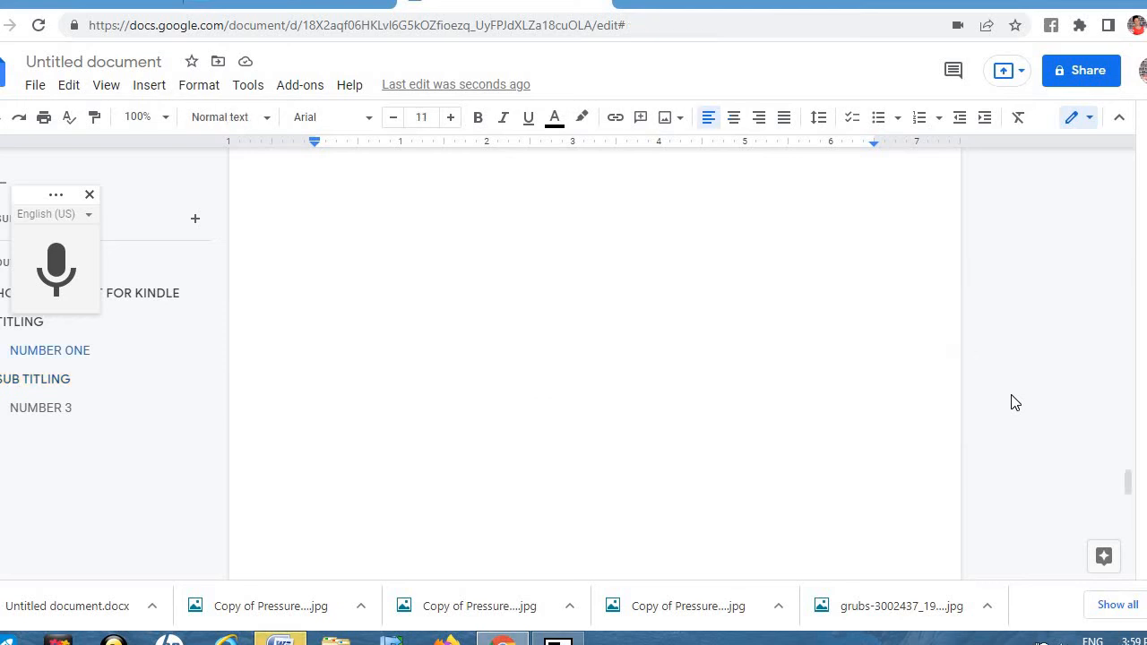
{"action": "key", "text": "Up"}
{"action": "key", "text": "Up"}
{"action": "key", "text": "Up"}
{"action": "key", "text": "Up"}
{"action": "key", "text": "Up"}
{"action": "key", "text": "Up"}
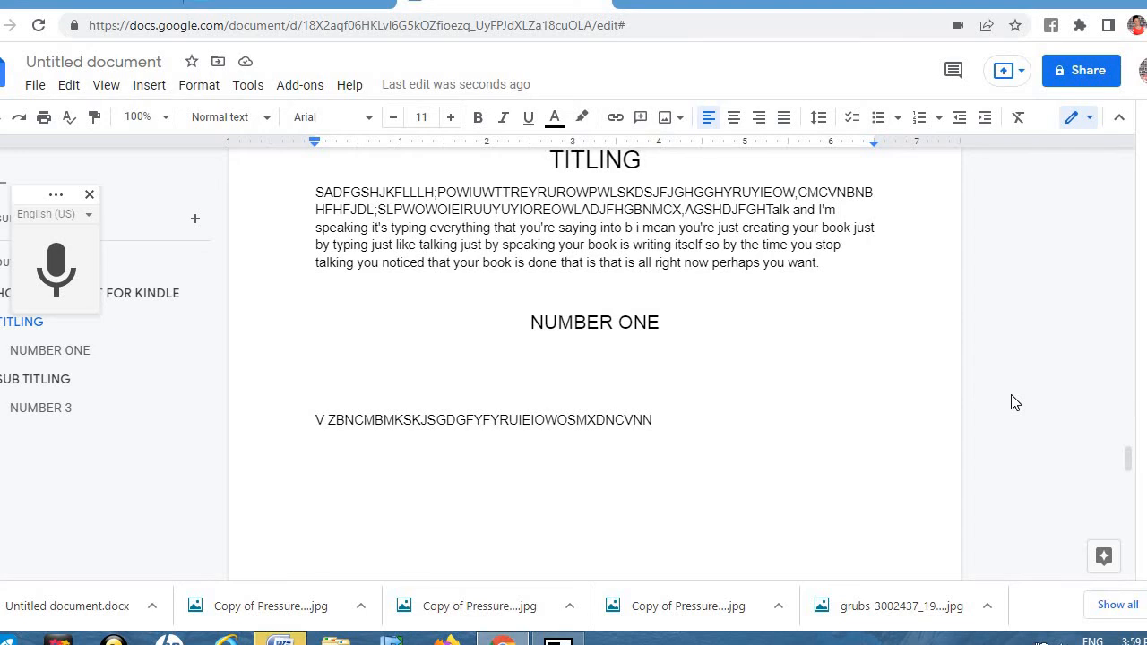
Step: Move back up to the TABLE OF CONTENT title and add a blank line beneath it
{"action": "key", "text": "Up"}
{"action": "key", "text": "Up"}
{"action": "key", "text": "Up"}
{"action": "key", "text": "Up"}
{"action": "key", "text": "Up"}
{"action": "key", "text": "Up"}
{"action": "key", "text": "Up"}
{"action": "key", "text": "Up"}
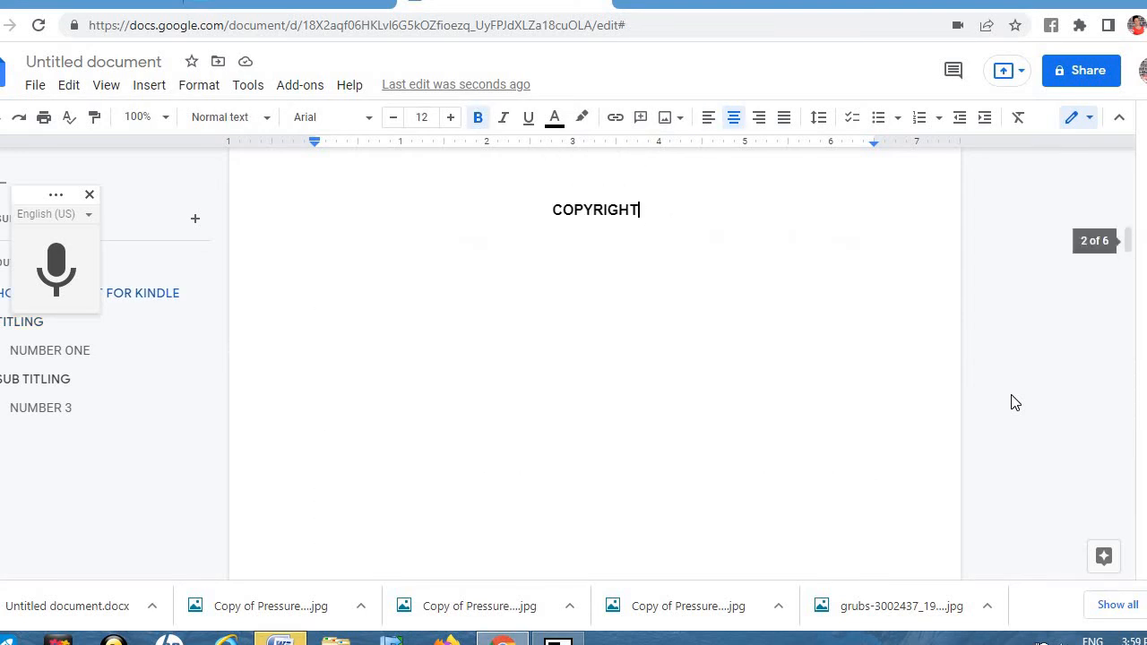
{"action": "key", "text": "Up"}
{"action": "key", "text": "Up"}
{"action": "key", "text": "Up"}
{"action": "key", "text": "Up"}
{"action": "key", "text": "Up"}
{"action": "key", "text": "Up"}
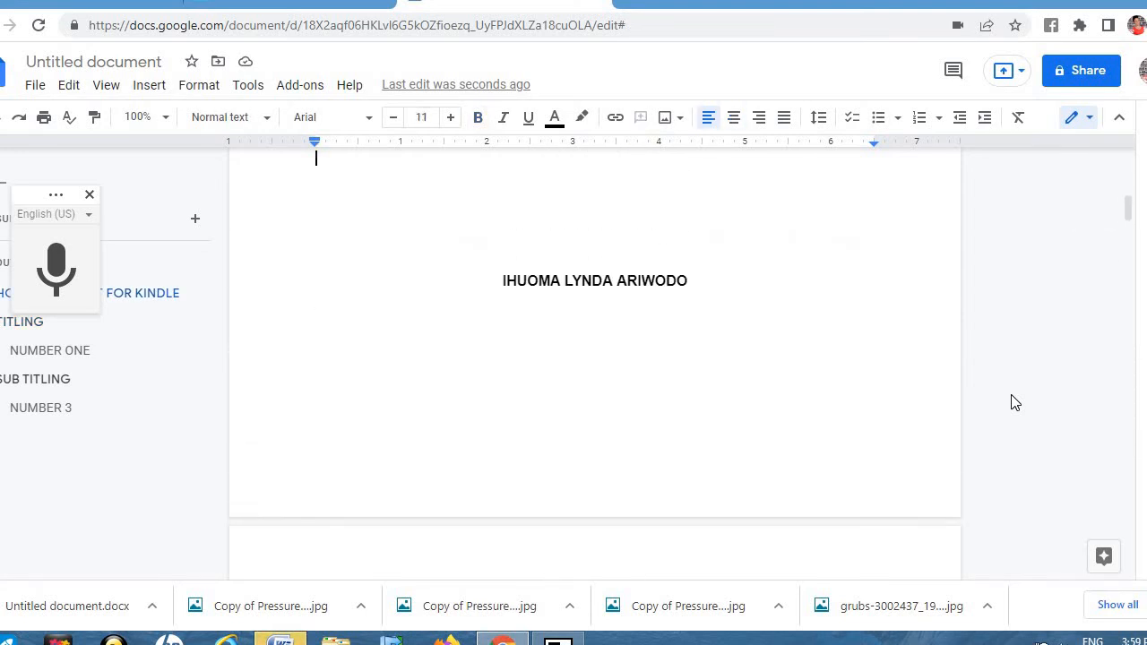
{"action": "key", "text": "Down"}
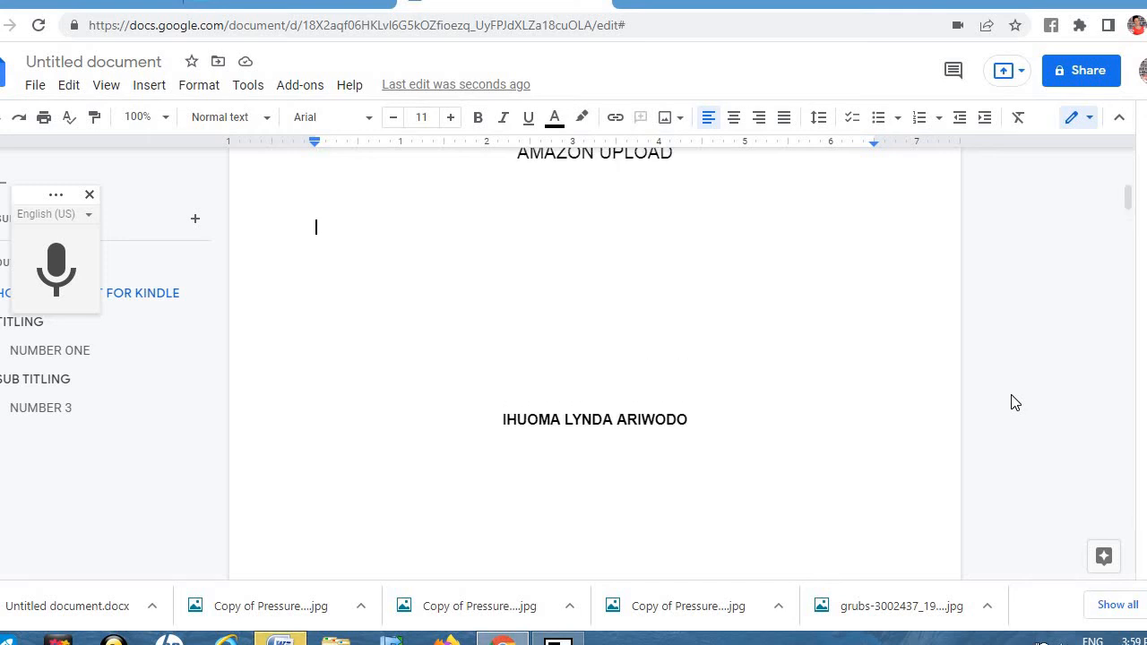
{"action": "key", "text": "Down"}
{"action": "key", "text": "Down"}
{"action": "key", "text": "Down"}
{"action": "key", "text": "Down"}
{"action": "key", "text": "Down"}
{"action": "key", "text": "Down"}
{"action": "key", "text": "Down"}
{"action": "key", "text": "Down"}
{"action": "key", "text": "Down"}
{"action": "key", "text": "Down"}
{"action": "key", "text": "Down"}
{"action": "key", "text": "Down"}
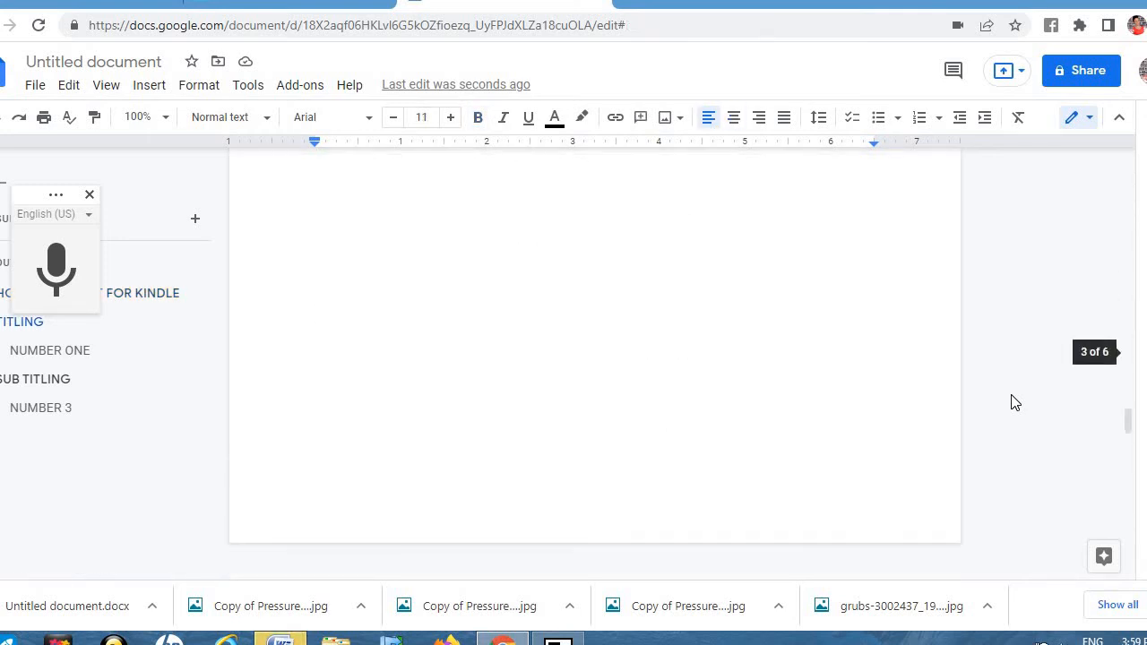
{"action": "key", "text": "Up"}
{"action": "key", "text": "Up"}
{"action": "key", "text": "Up"}
{"action": "key", "text": "Up"}
{"action": "key", "text": "Up"}
{"action": "key", "text": "Up"}
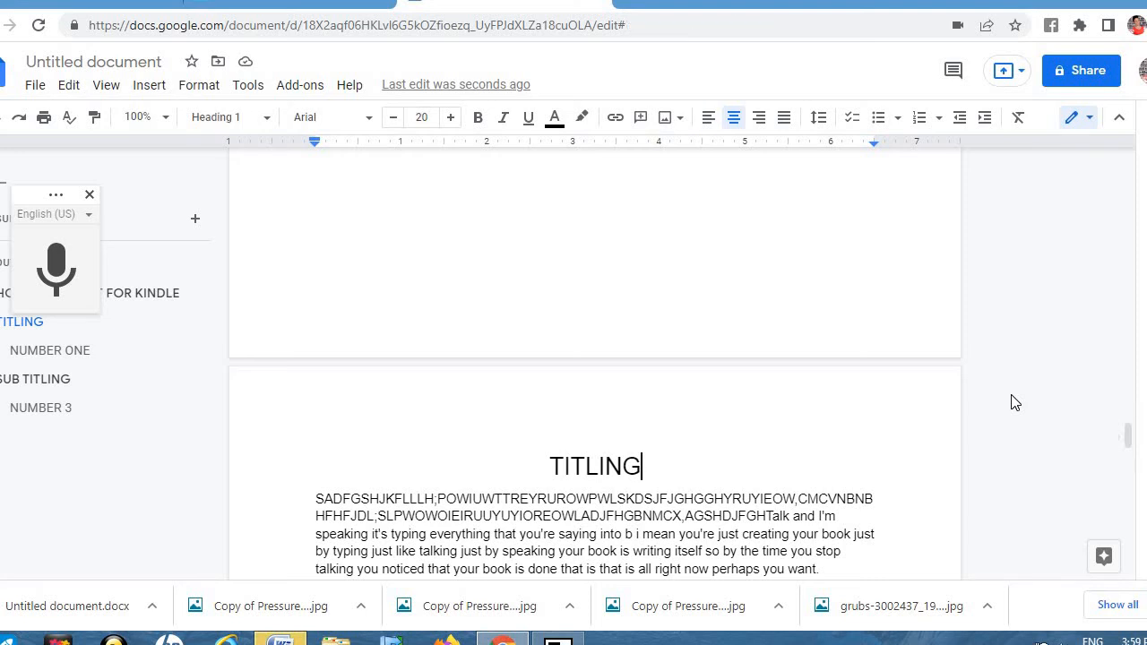
{"action": "key", "text": "Up"}
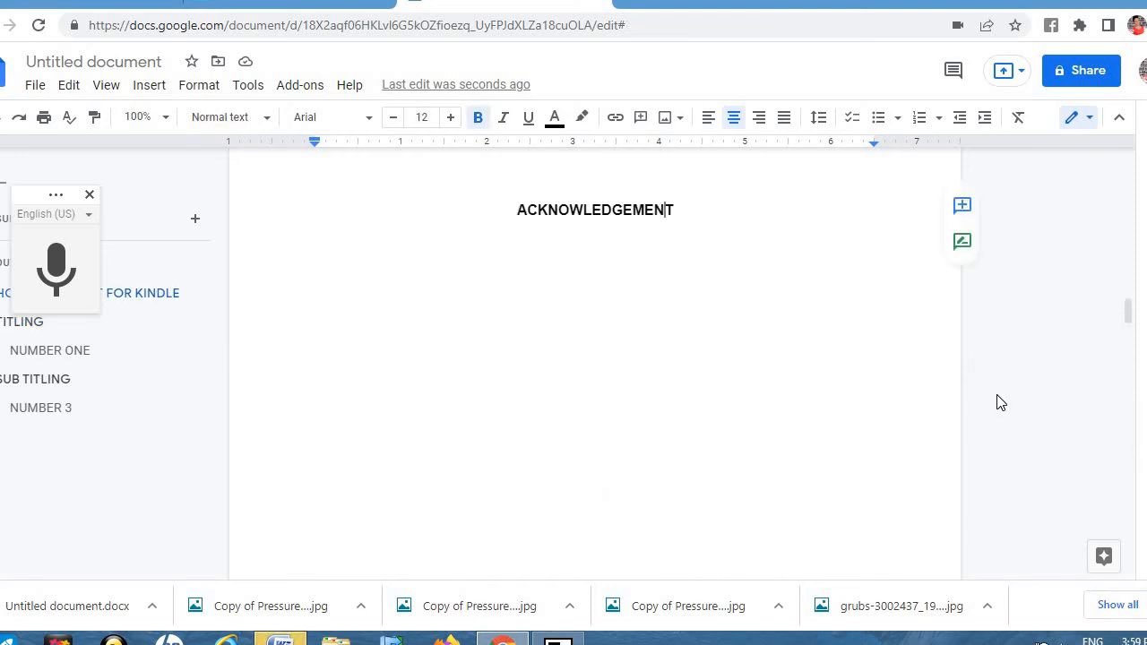
{"action": "key", "text": "Down"}
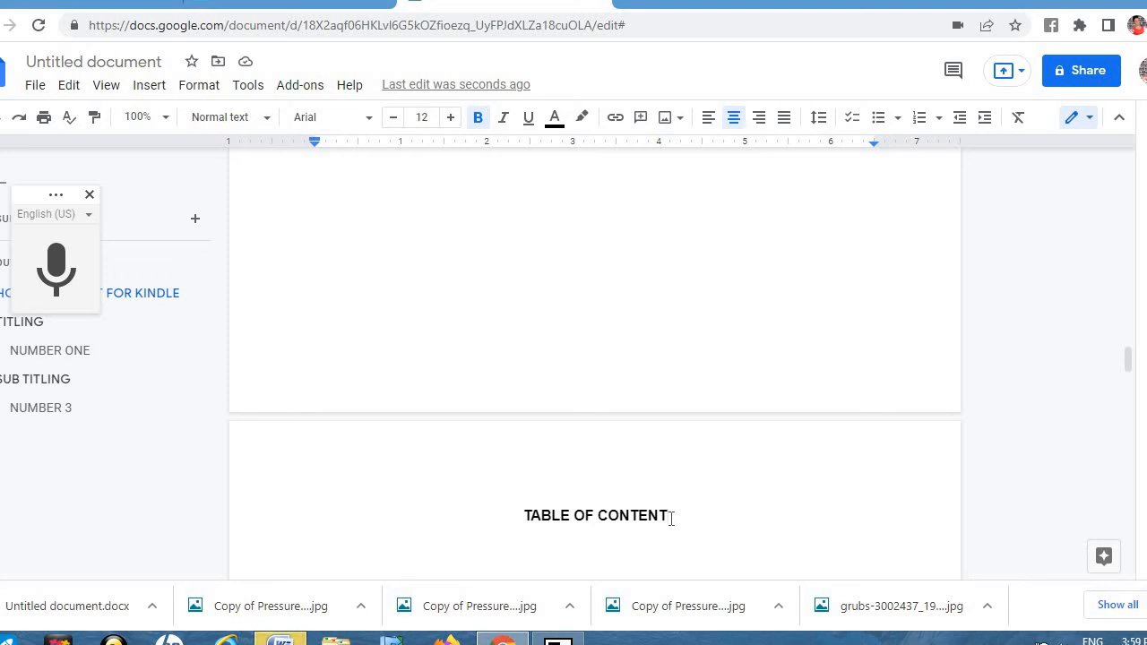
{"action": "key", "text": "Return"}
Step: Insert a blue-linked table of contents listing TITLING, NUMBER ONE, SUB TITLING and NUMBER 3
{"action": "left_click", "coordinate": [149, 86]}
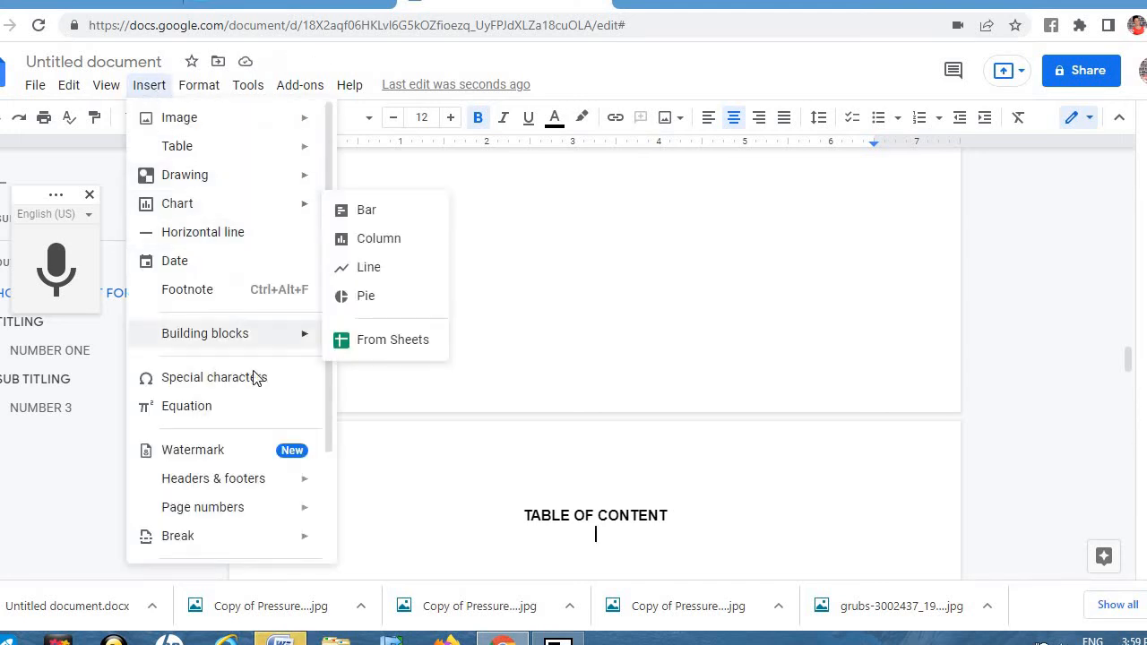
{"action": "left_click_drag", "start_coordinate": [326, 400], "coordinate": [336, 556]}
{"action": "mouse_move", "coordinate": [278, 547]}
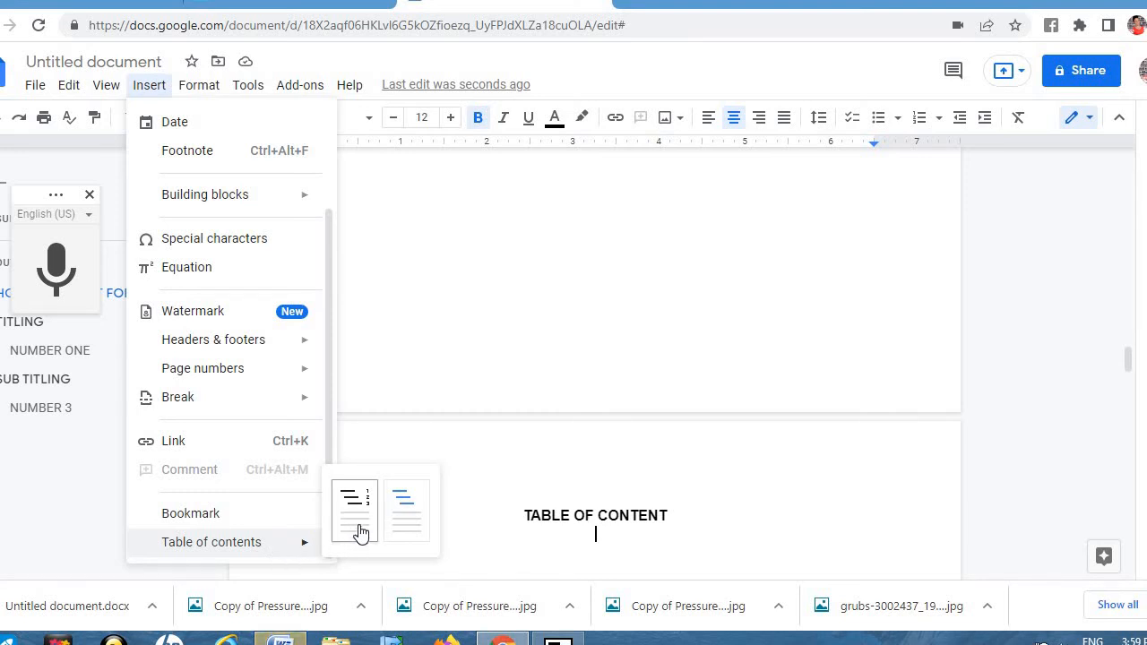
{"action": "left_click", "coordinate": [403, 508]}
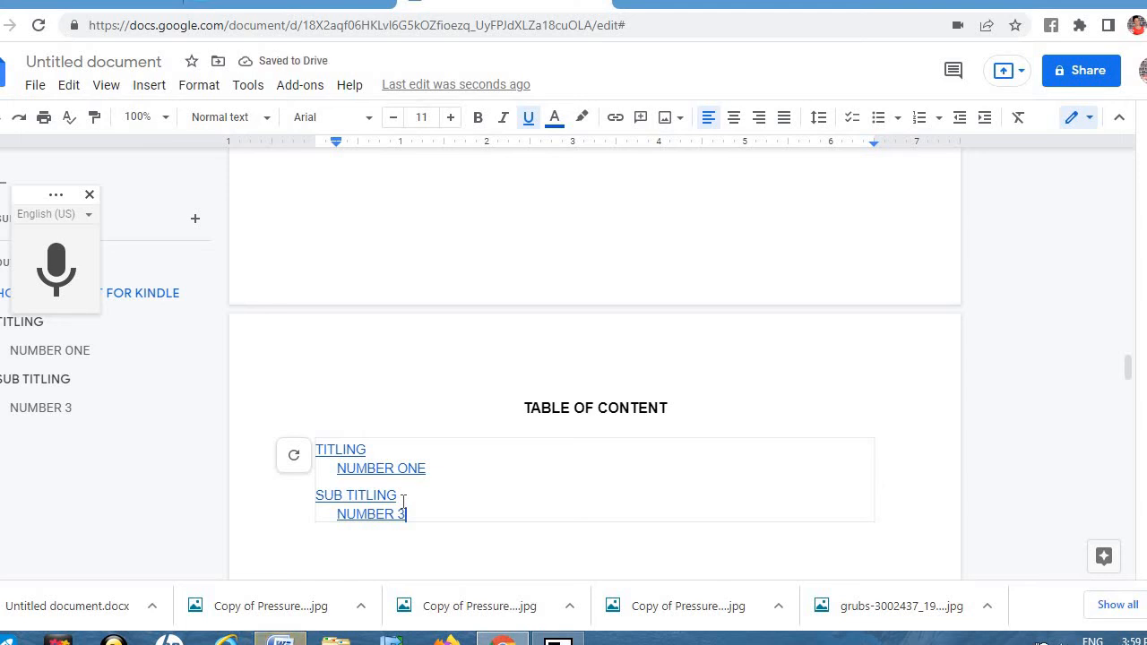
Step: Update the table of contents so it lists TITLING, NUMBER ONE, SUB TITLING and NUMBER 3
{"action": "left_click", "coordinate": [295, 457]}
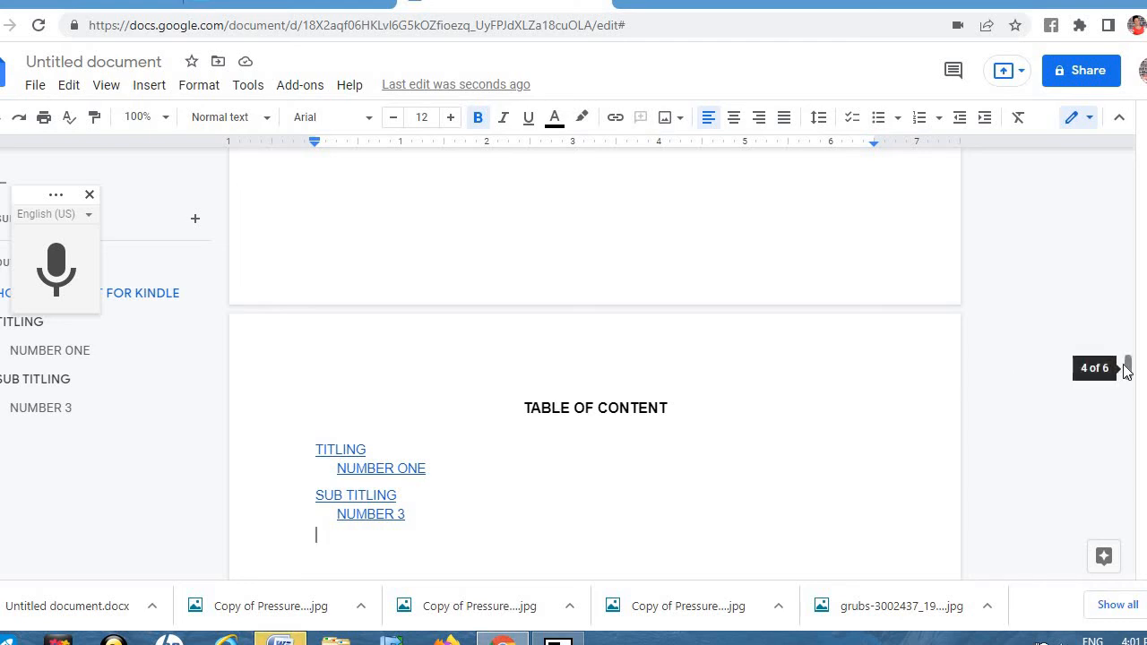
{"action": "left_click_drag", "start_coordinate": [1128, 372], "coordinate": [1131, 384]}
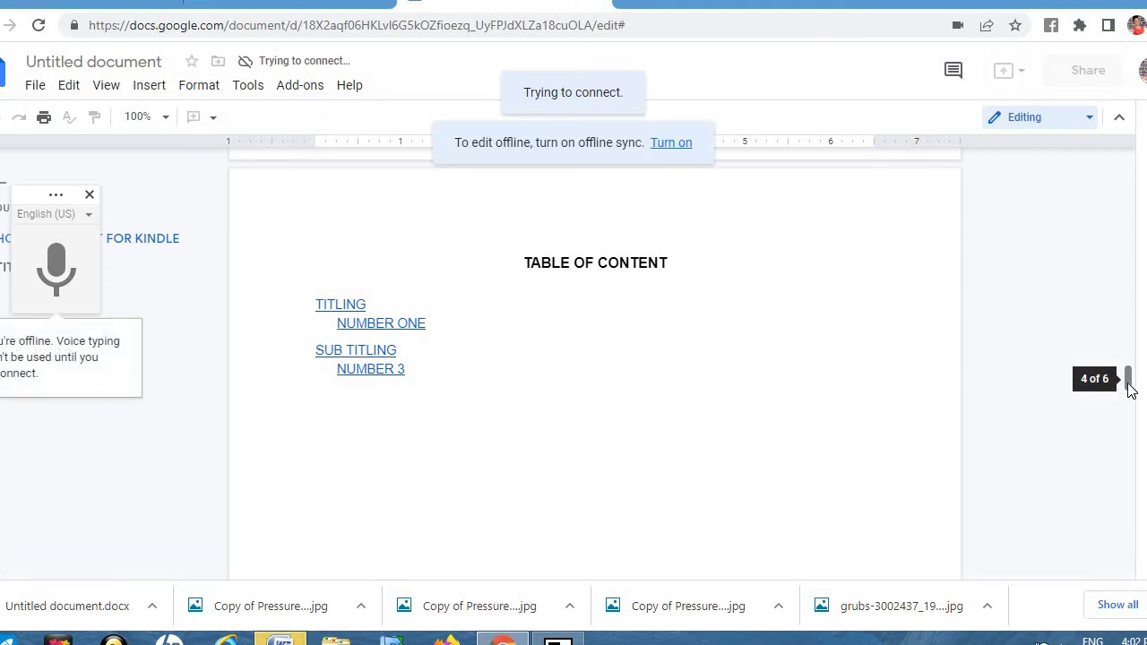
{"action": "left_click_drag", "start_coordinate": [1129, 387], "coordinate": [1133, 466]}
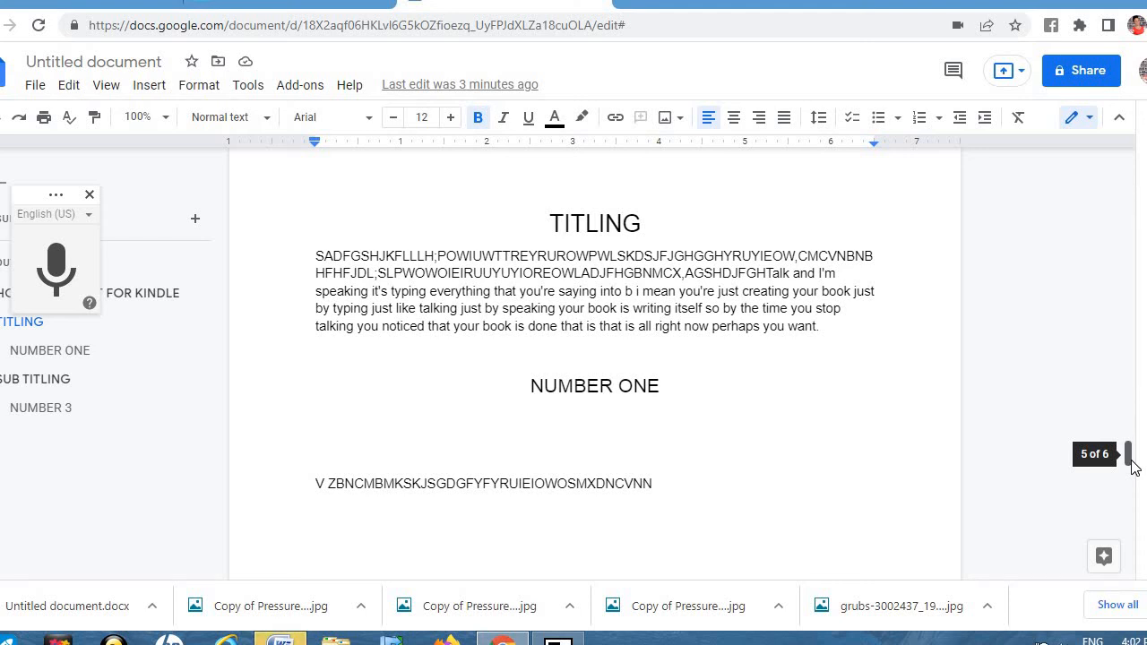
{"action": "scroll", "coordinate": [1129, 457], "scroll_direction": "up", "scroll_amount": 1}
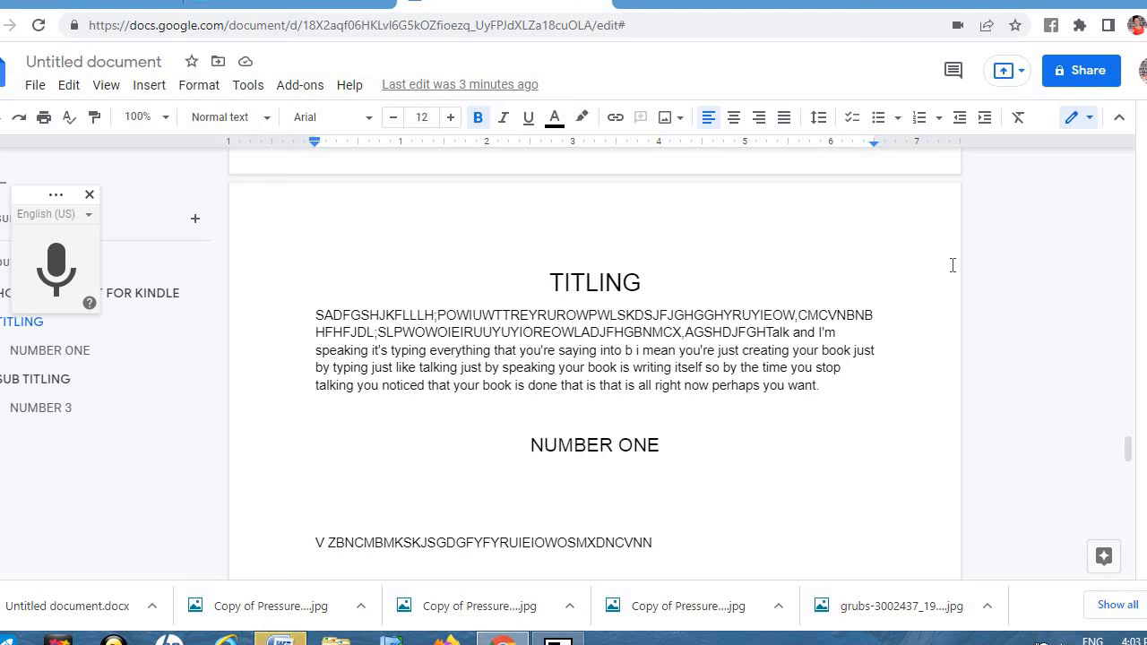
{"action": "left_click", "coordinate": [849, 349]}
{"action": "key", "text": "super+c"}
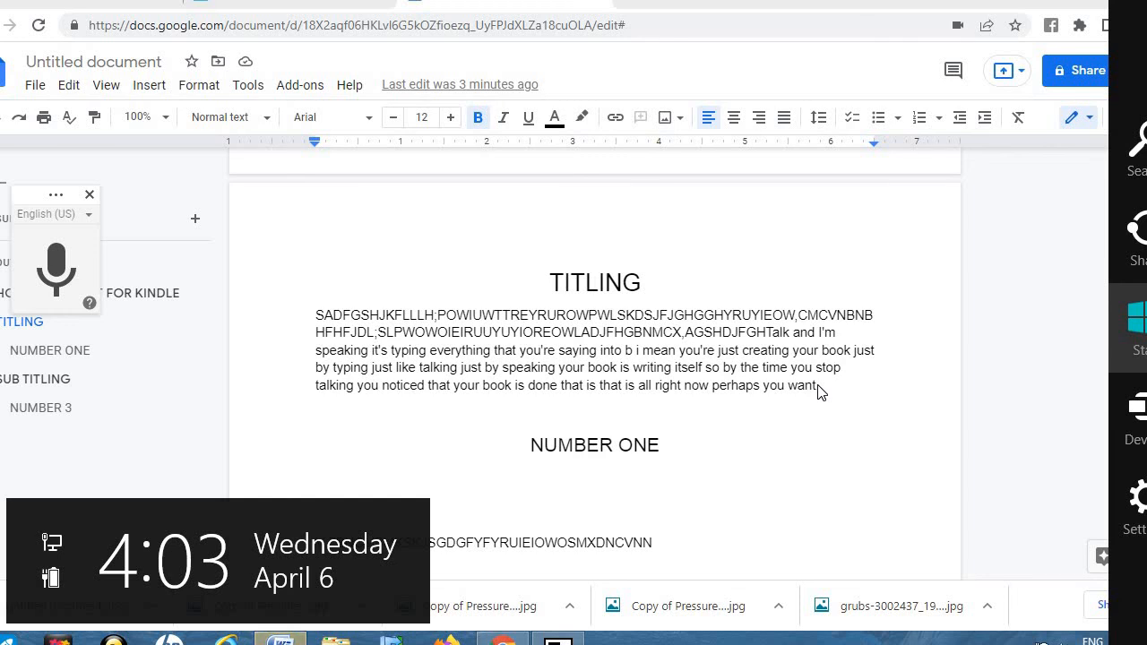
{"action": "left_click", "coordinate": [818, 385]}
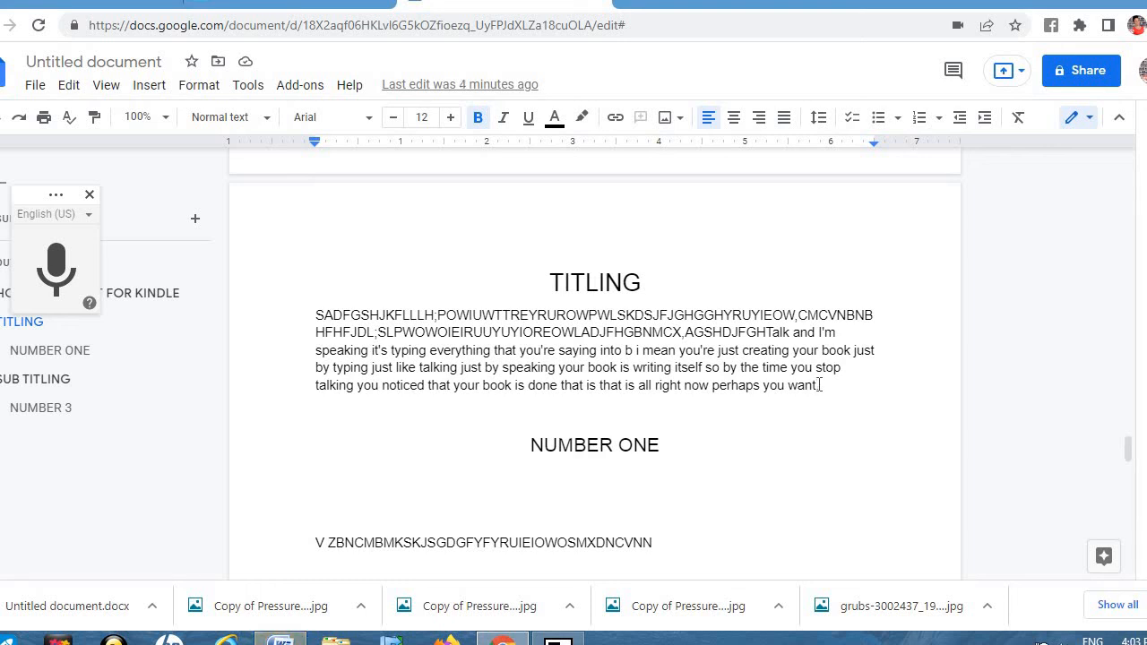
{"action": "left_click", "coordinate": [733, 126]}
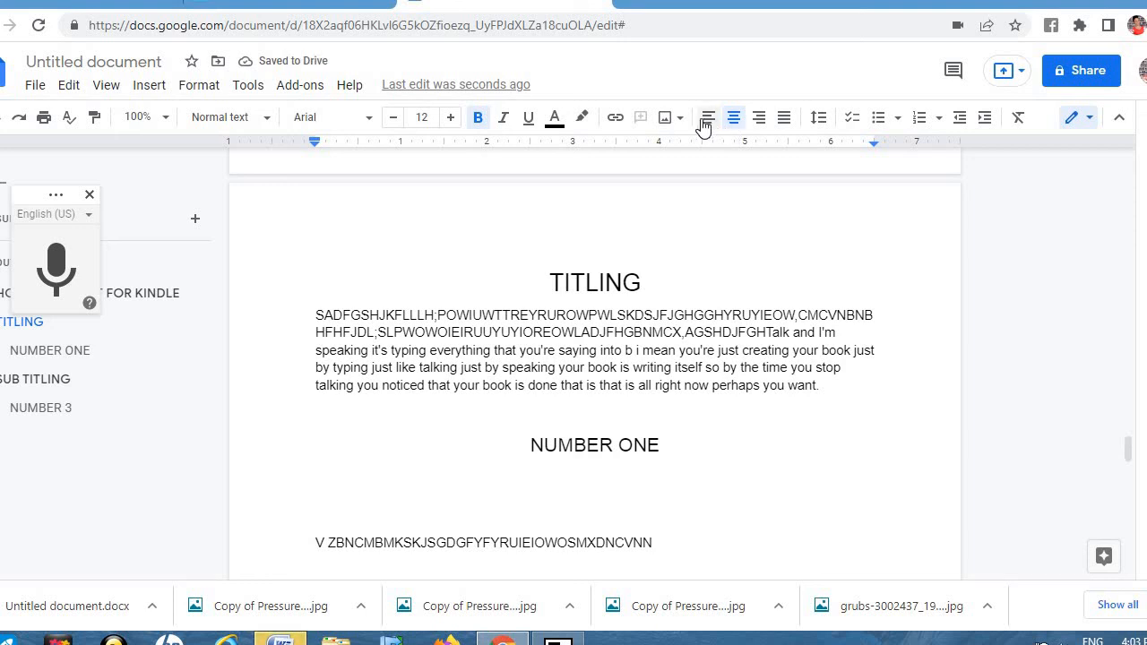
{"action": "left_click", "coordinate": [704, 124]}
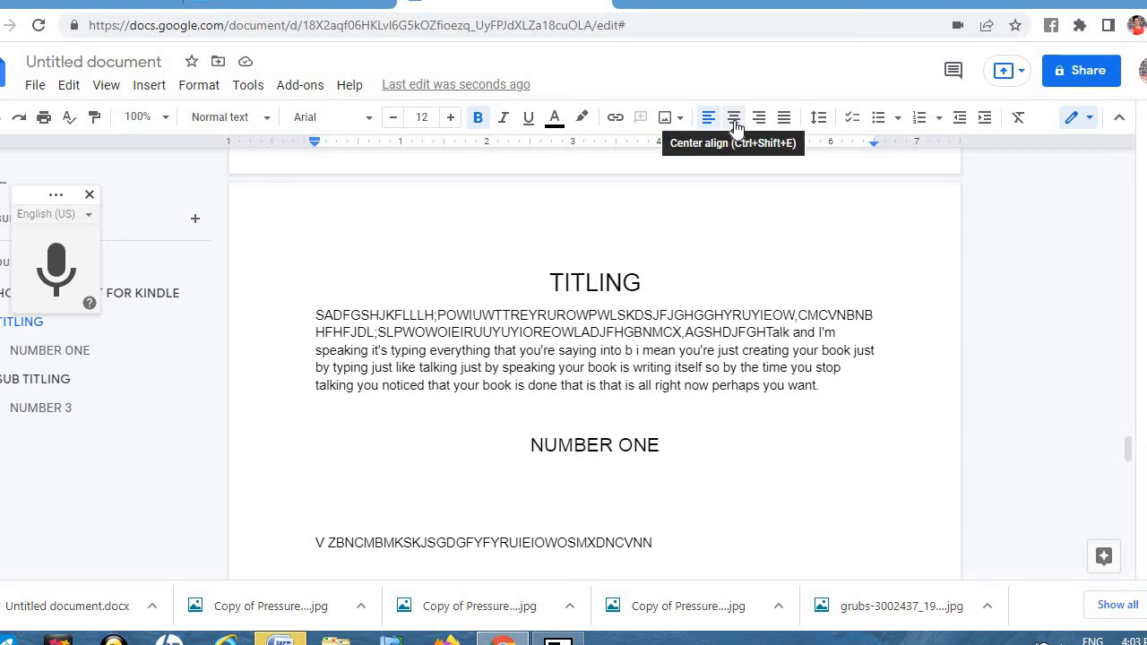
{"action": "left_click", "coordinate": [734, 123]}
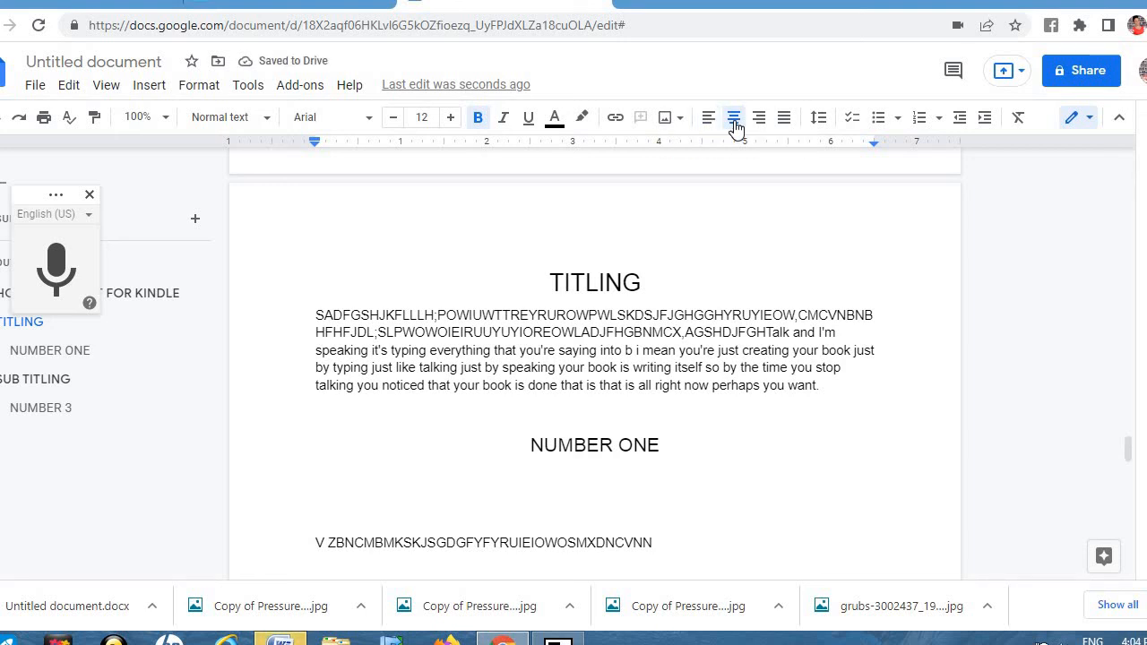
Step: Close the voice typing panel and centre-align the dictated paragraph under the TITLING heading
{"action": "left_click", "coordinate": [88, 197]}
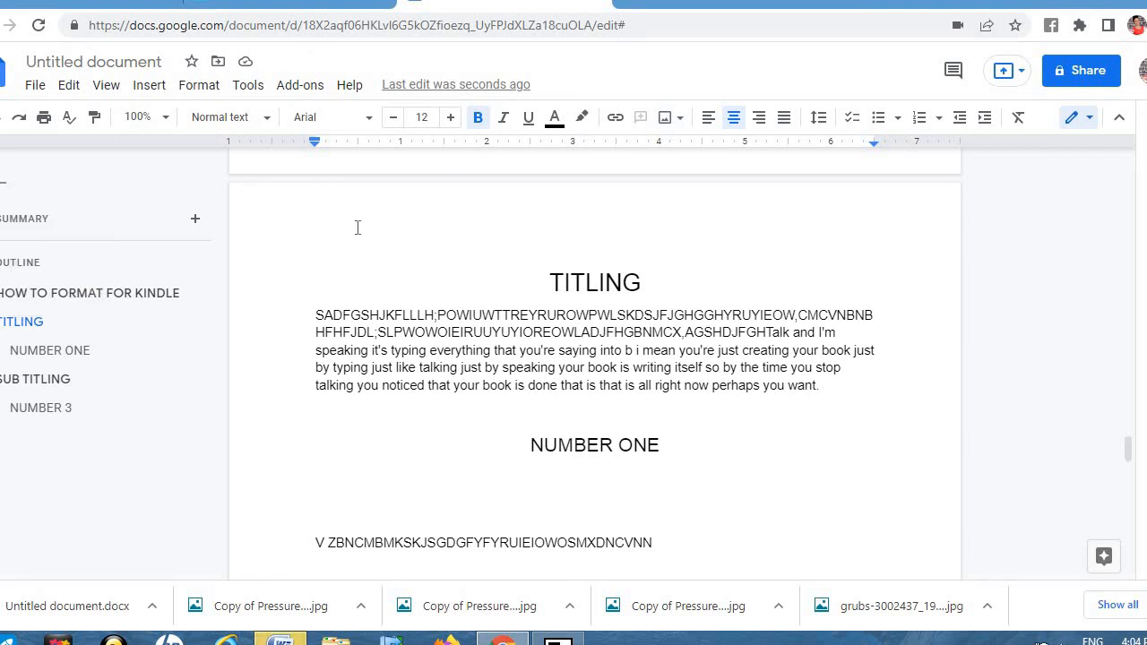
{"action": "left_click", "coordinate": [818, 386]}
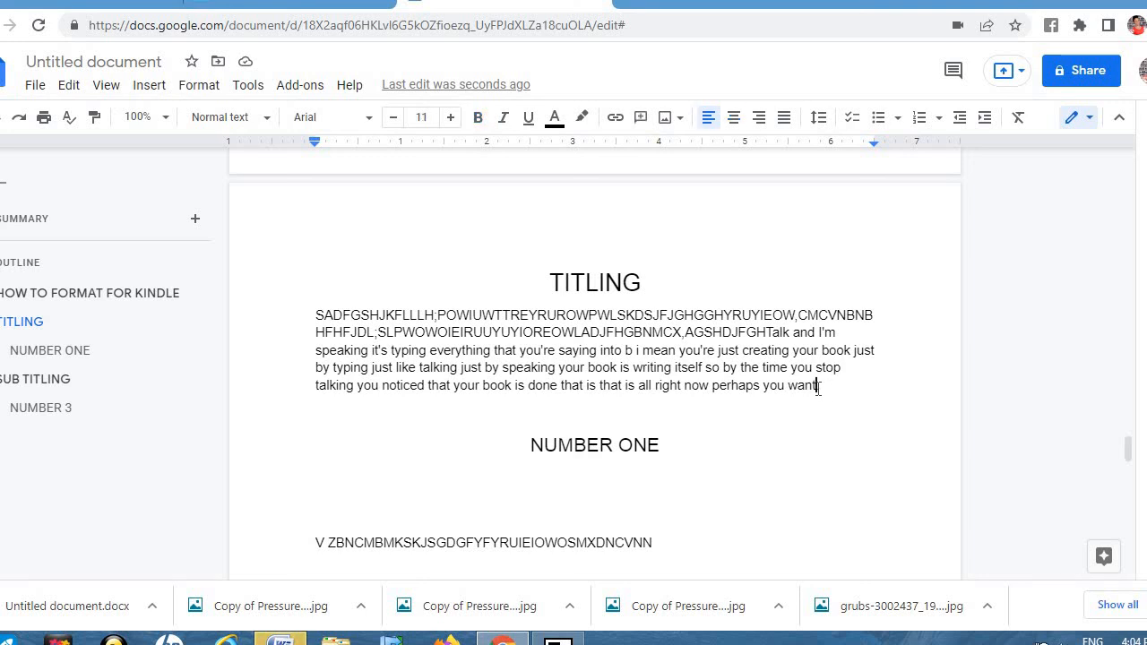
{"action": "left_click", "coordinate": [708, 126]}
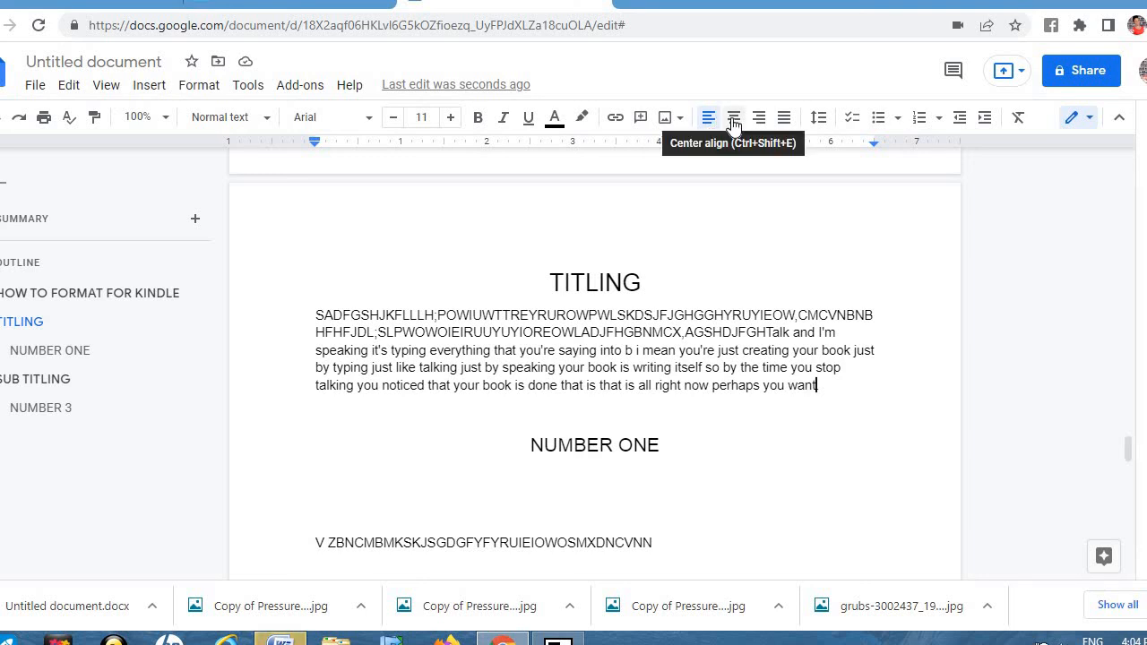
{"action": "left_click", "coordinate": [733, 120]}
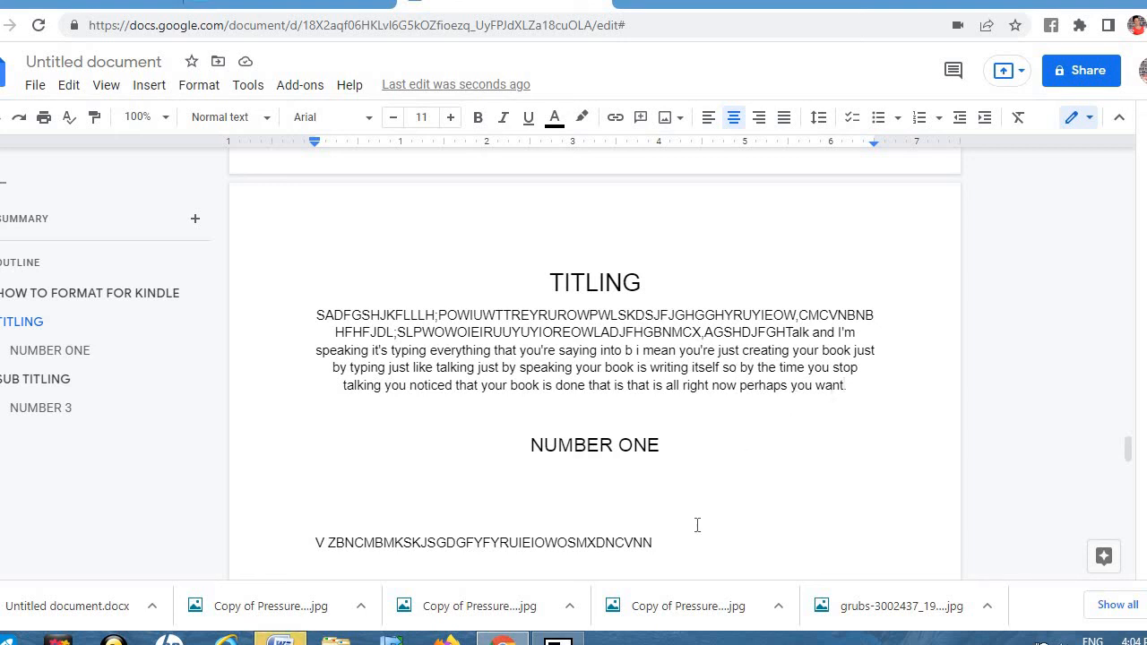
Step: Make the line under NUMBER ONE and the dictated TITLING paragraph both left-aligned
{"action": "left_click", "coordinate": [655, 542]}
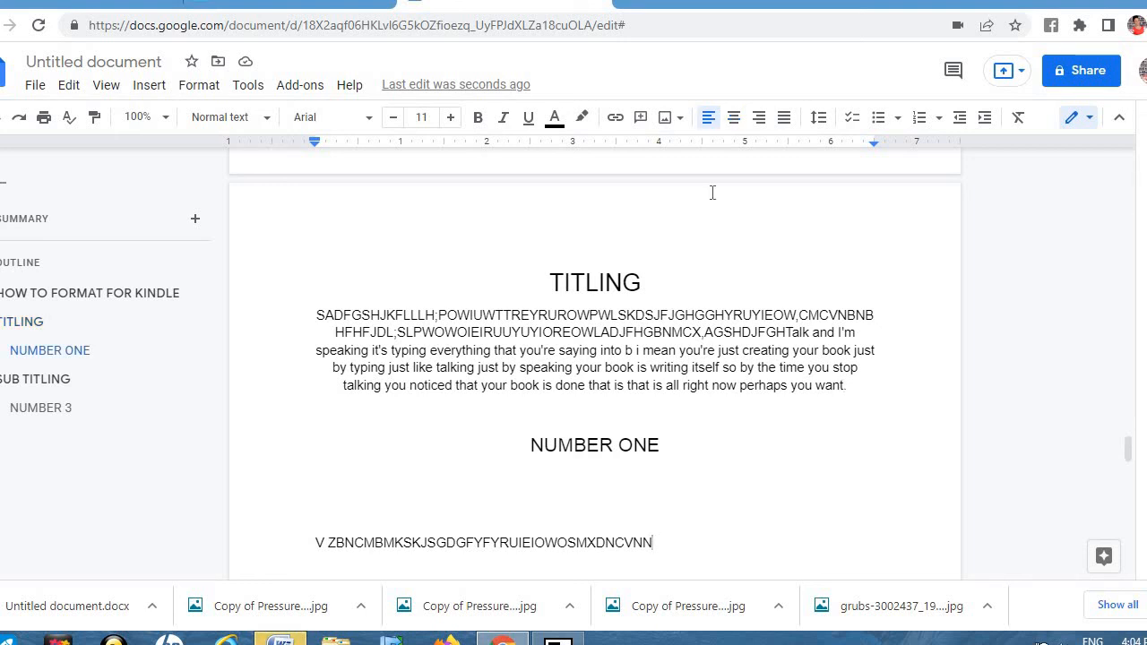
{"action": "left_click", "coordinate": [734, 117]}
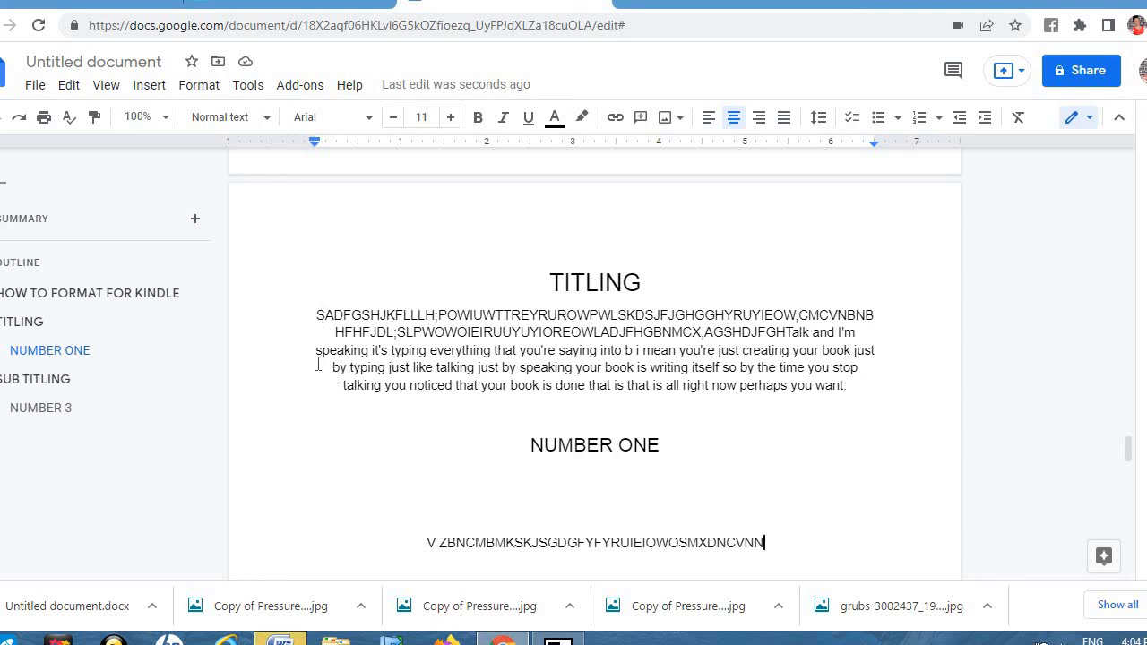
{"action": "left_click", "coordinate": [706, 120]}
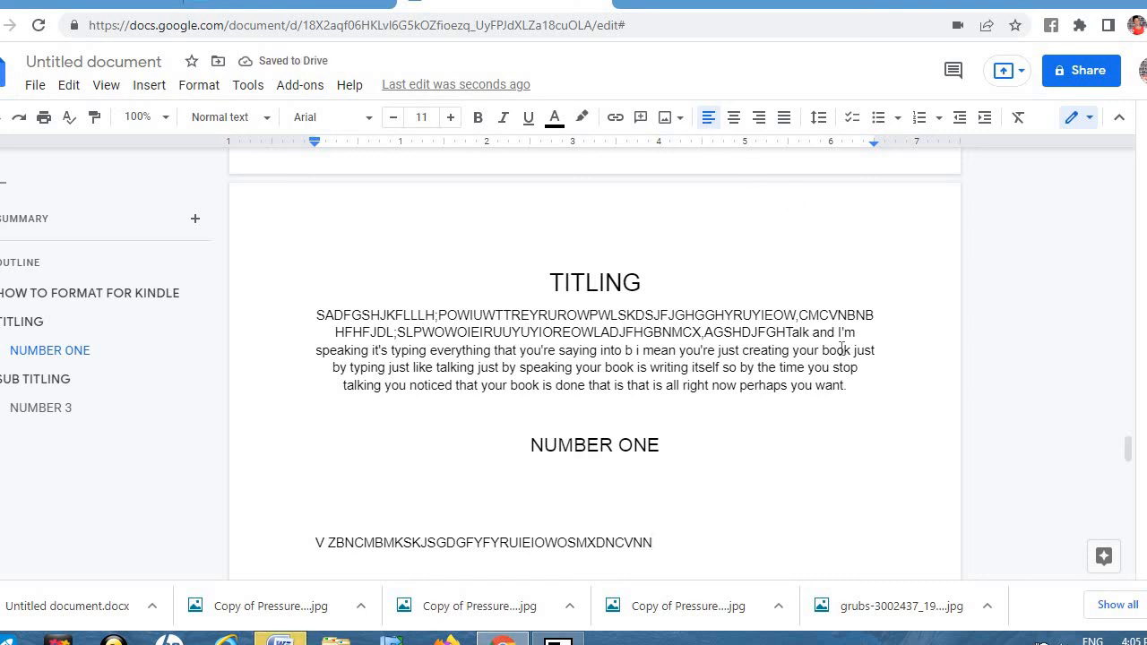
{"action": "left_click", "coordinate": [846, 387]}
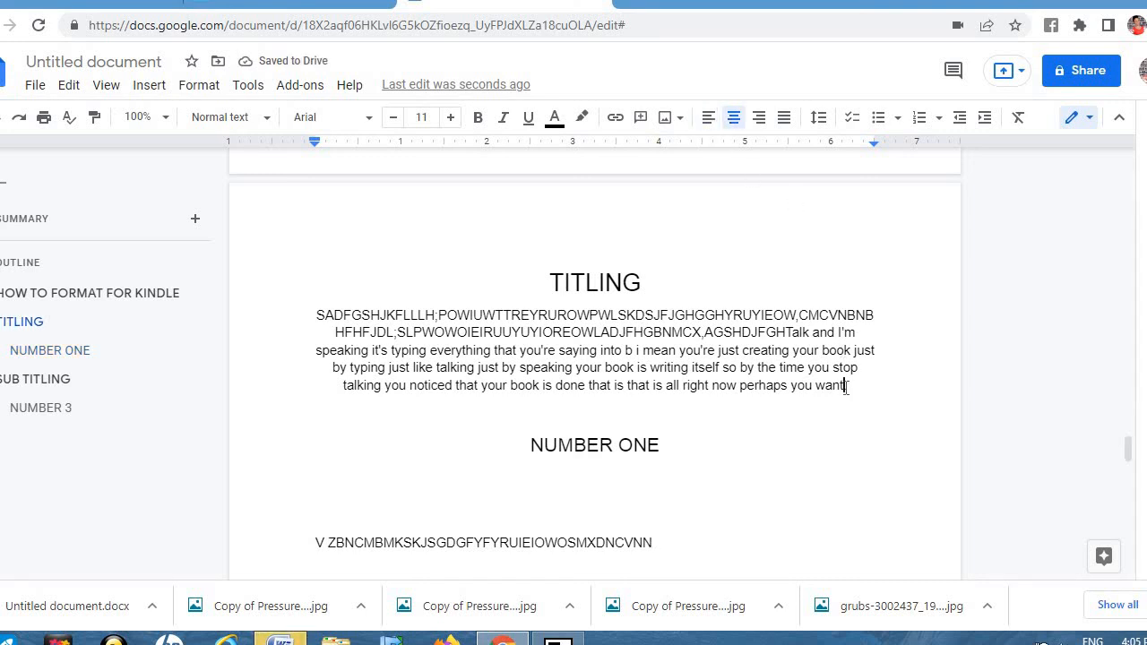
{"action": "left_click", "coordinate": [706, 126]}
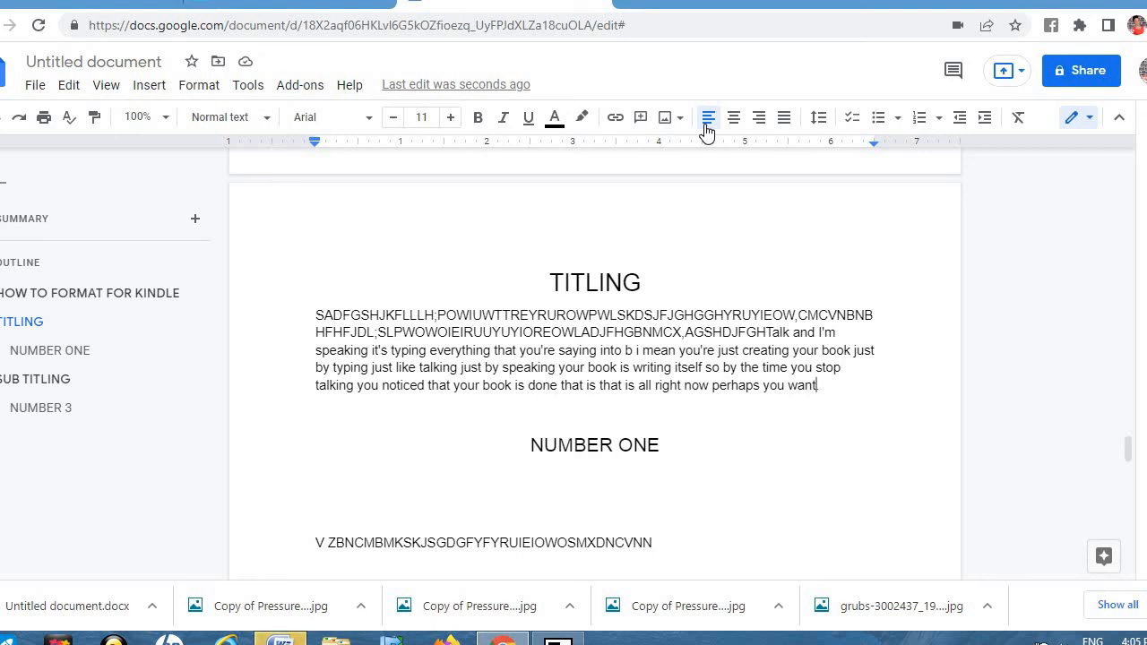
Step: Download the manuscript via File > Download as Microsoft Word (.docx)
{"action": "left_click", "coordinate": [35, 86]}
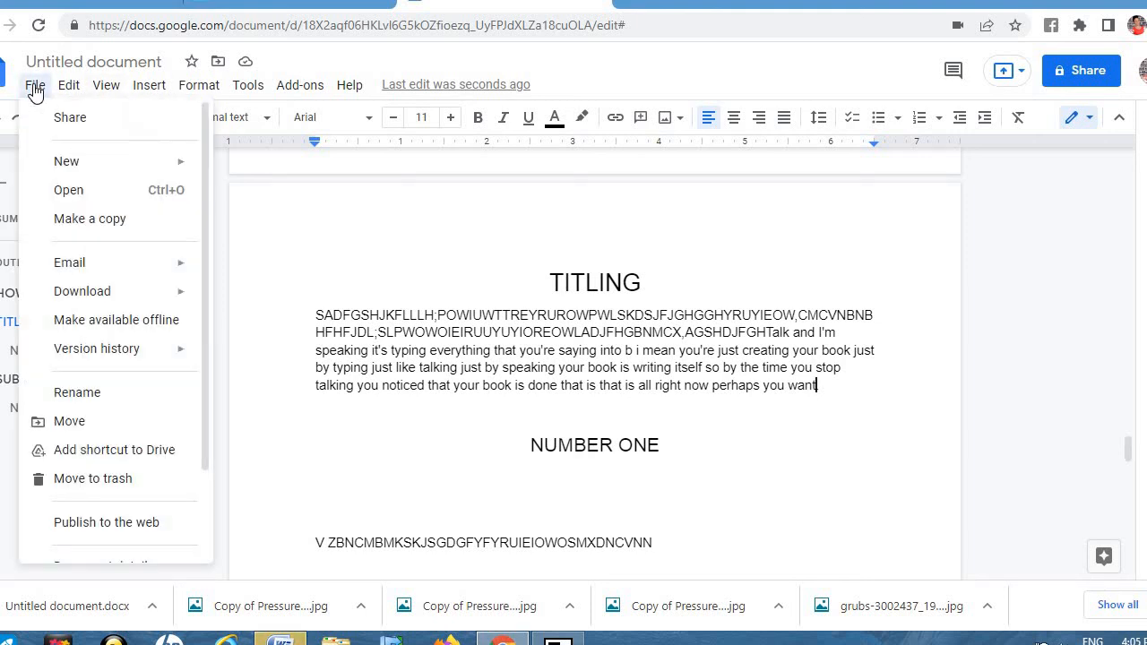
{"action": "mouse_move", "coordinate": [123, 295]}
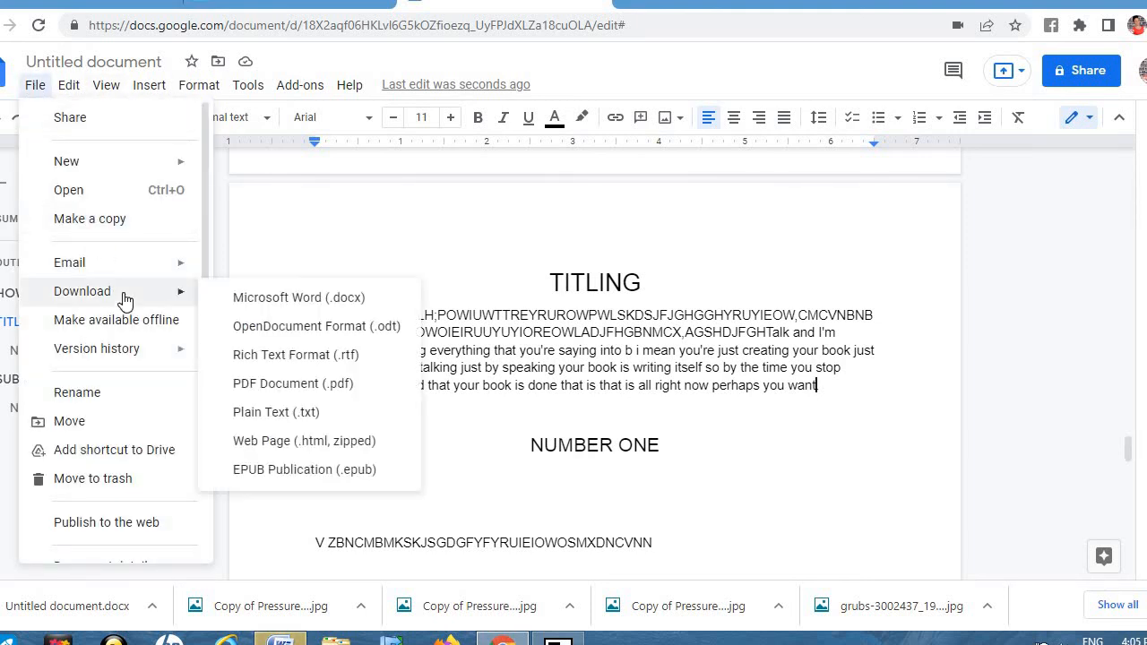
{"action": "left_click", "coordinate": [276, 301]}
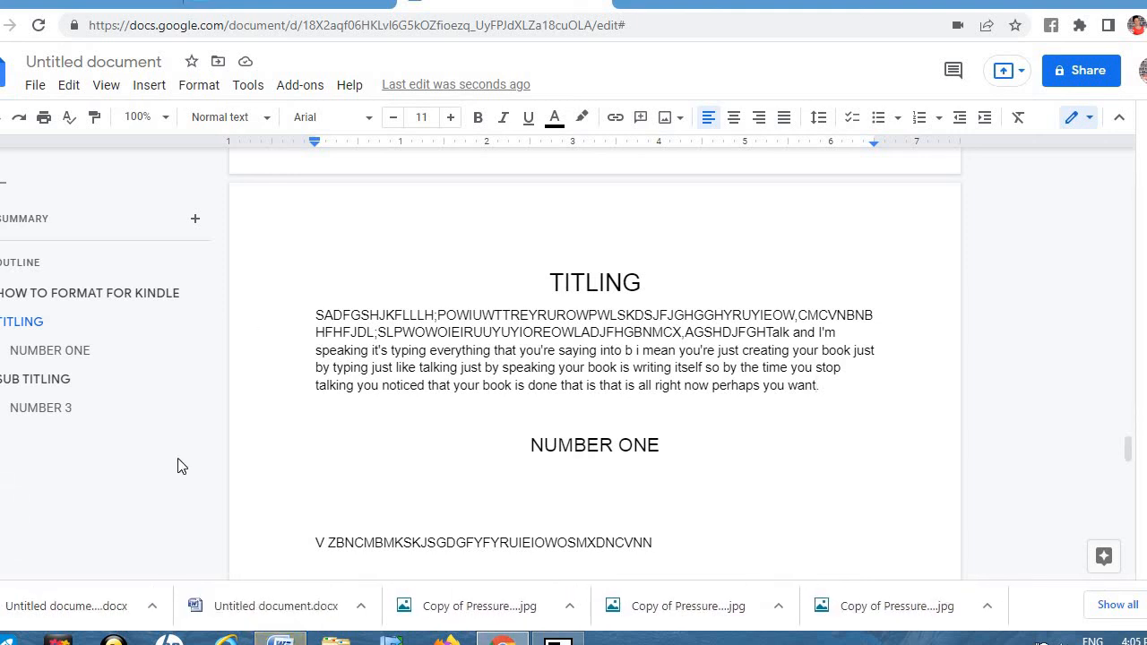
Step: Open the downloaded Untitled document.docx from Chrome's download bar in Microsoft Word
{"action": "left_click", "coordinate": [101, 606]}
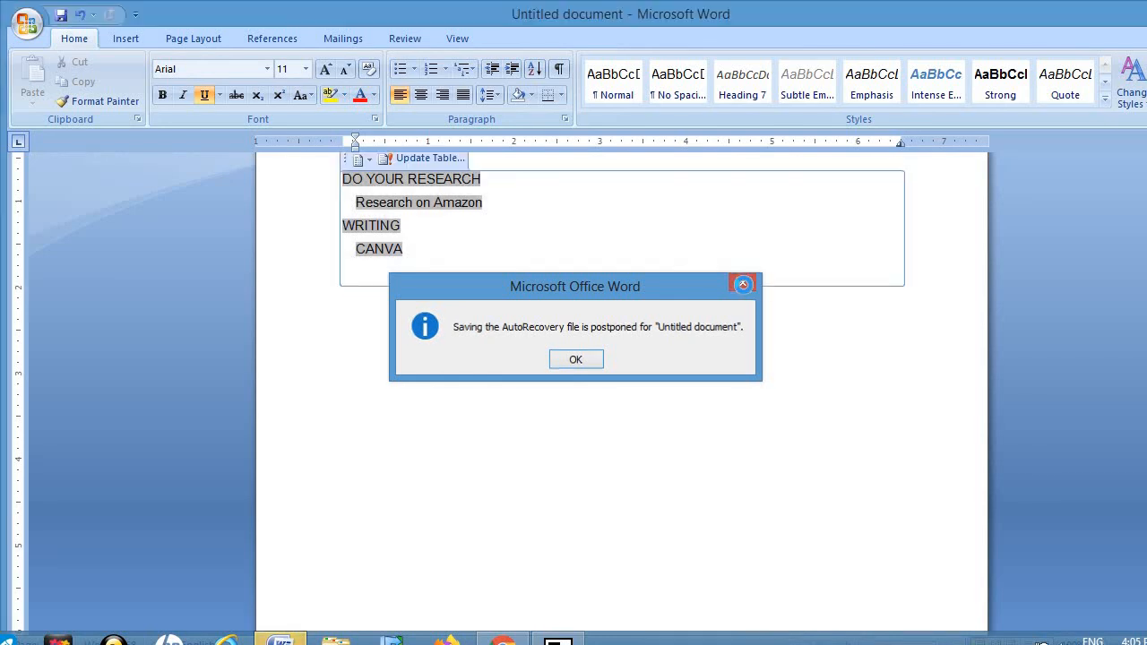
Step: Dismiss the AutoRecovery notice and move from the title page down toward the TITLING page
{"action": "left_click", "coordinate": [743, 284]}
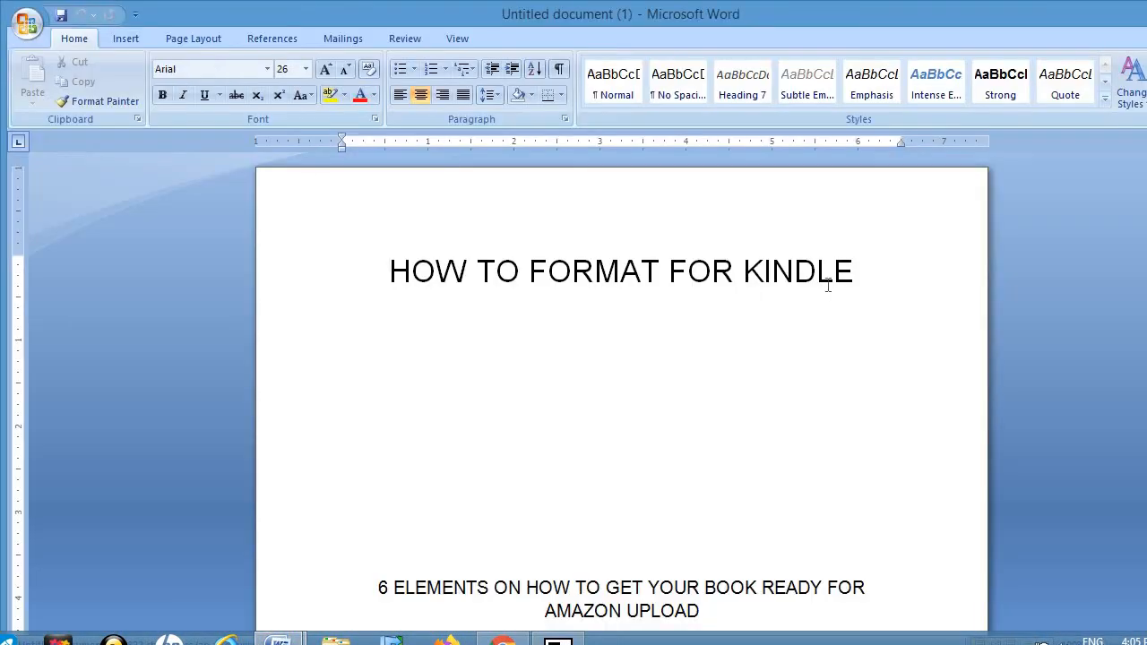
{"action": "left_click", "coordinate": [342, 306]}
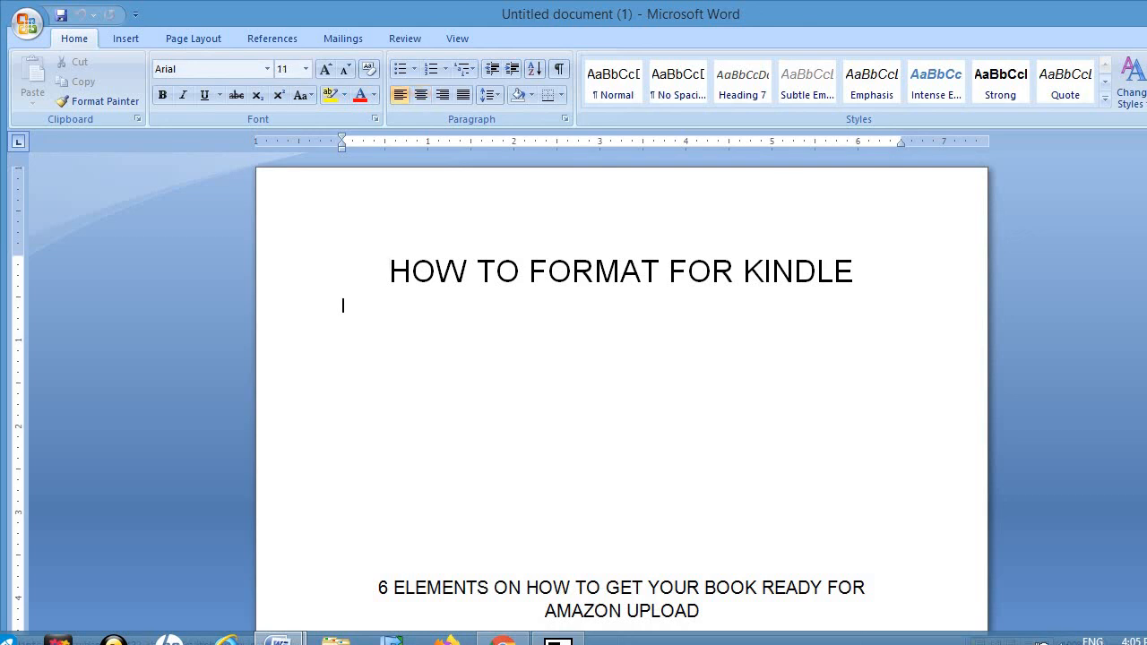
{"action": "key", "text": "Down"}
{"action": "key", "text": "Down"}
{"action": "key", "text": "Down"}
{"action": "key", "text": "Down"}
{"action": "key", "text": "Down"}
{"action": "key", "text": "Down"}
{"action": "key", "text": "Down"}
{"action": "key", "text": "Down"}
{"action": "key", "text": "Down"}
{"action": "key", "text": "Down"}
{"action": "key", "text": "Down"}
{"action": "key", "text": "Down"}
{"action": "key", "text": "Down"}
{"action": "key", "text": "Down"}
{"action": "key", "text": "Down"}
{"action": "key", "text": "Down"}
{"action": "key", "text": "Down"}
{"action": "key", "text": "Down"}
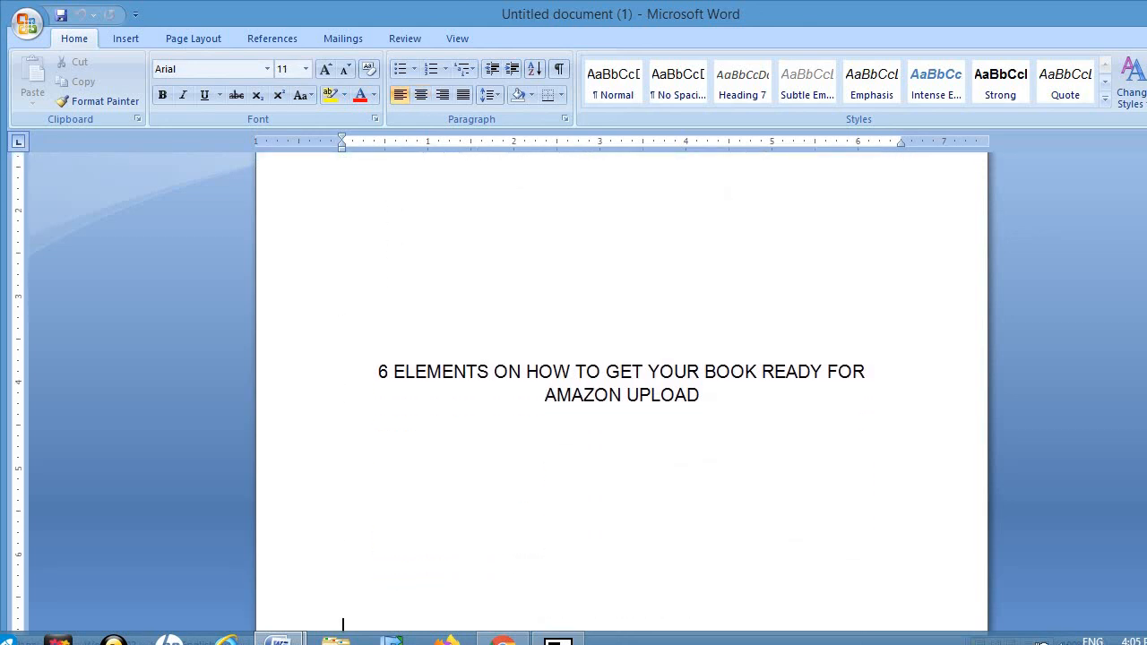
{"action": "key", "text": "Down"}
{"action": "key", "text": "Down"}
{"action": "key", "text": "Down"}
{"action": "key", "text": "Down"}
{"action": "key", "text": "Down"}
{"action": "key", "text": "Down"}
{"action": "key", "text": "Down"}
{"action": "key", "text": "Down"}
{"action": "key", "text": "Down"}
{"action": "key", "text": "Down"}
{"action": "key", "text": "Down"}
{"action": "key", "text": "Down"}
{"action": "key", "text": "Down"}
{"action": "key", "text": "Down"}
{"action": "key", "text": "Down"}
{"action": "key", "text": "Down"}
{"action": "key", "text": "Down"}
{"action": "key", "text": "Down"}
{"action": "key", "text": "Down"}
{"action": "key", "text": "Down"}
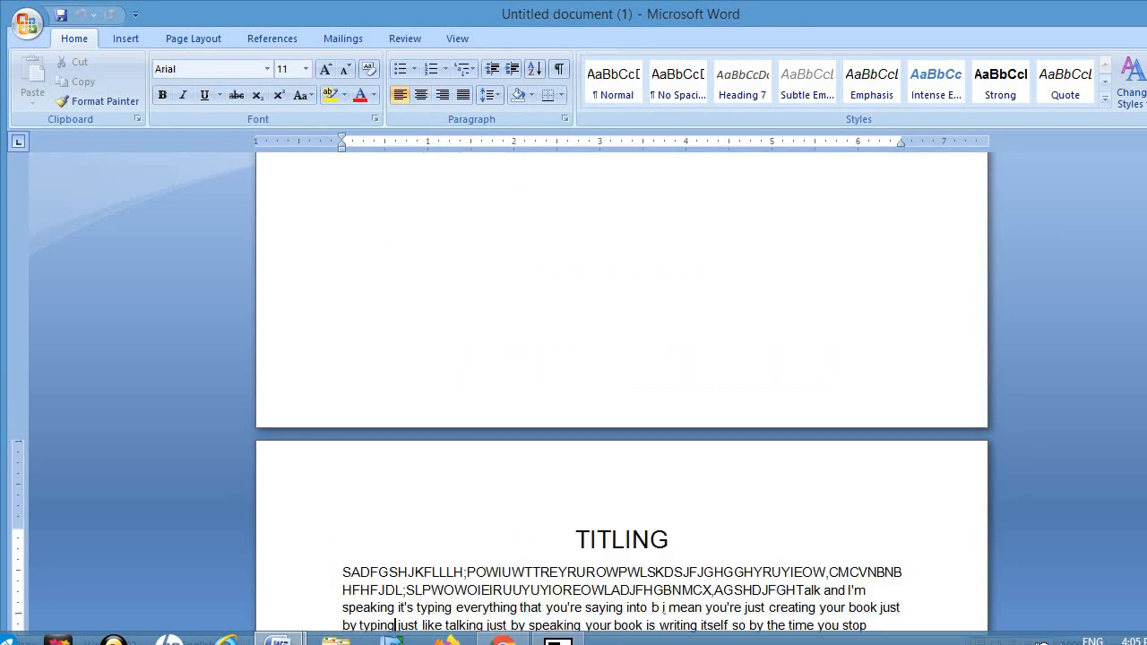
{"action": "key", "text": "Up"}
{"action": "key", "text": "Up"}
{"action": "key", "text": "Up"}
{"action": "key", "text": "Up"}
{"action": "key", "text": "Up"}
{"action": "key", "text": "Up"}
{"action": "key", "text": "Up"}
{"action": "key", "text": "Up"}
{"action": "key", "text": "Up"}
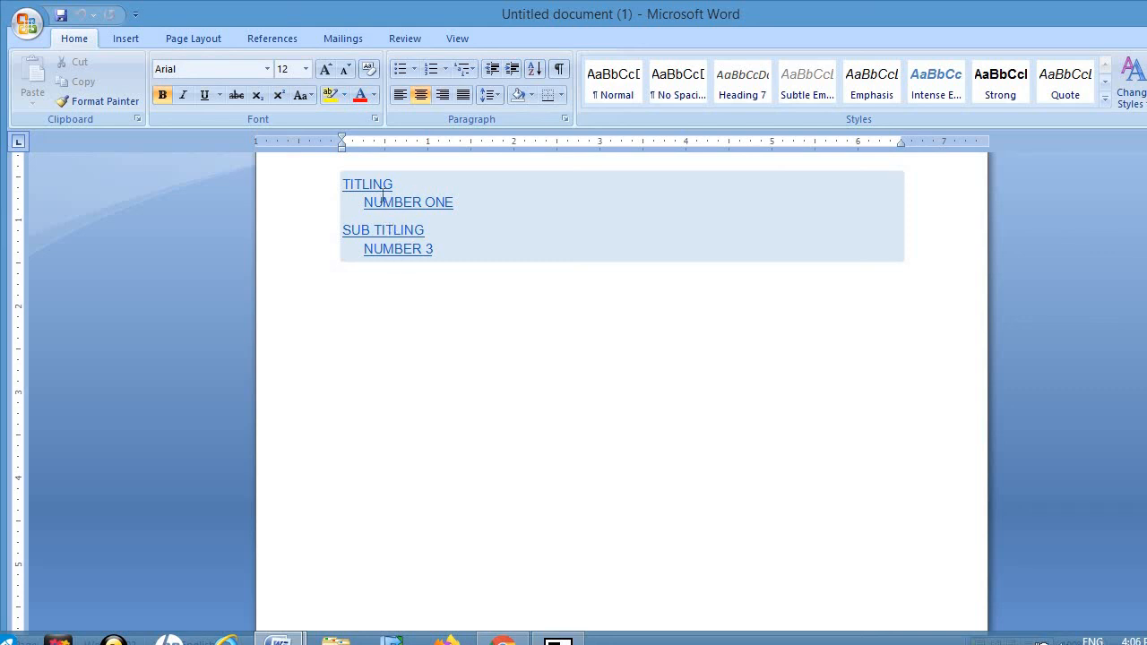
Step: Step through the contents entries and chapter pages, ending back at the TABLE OF CONTENT heading
{"action": "key", "text": "Down"}
{"action": "key", "text": "Down"}
{"action": "key", "text": "Down"}
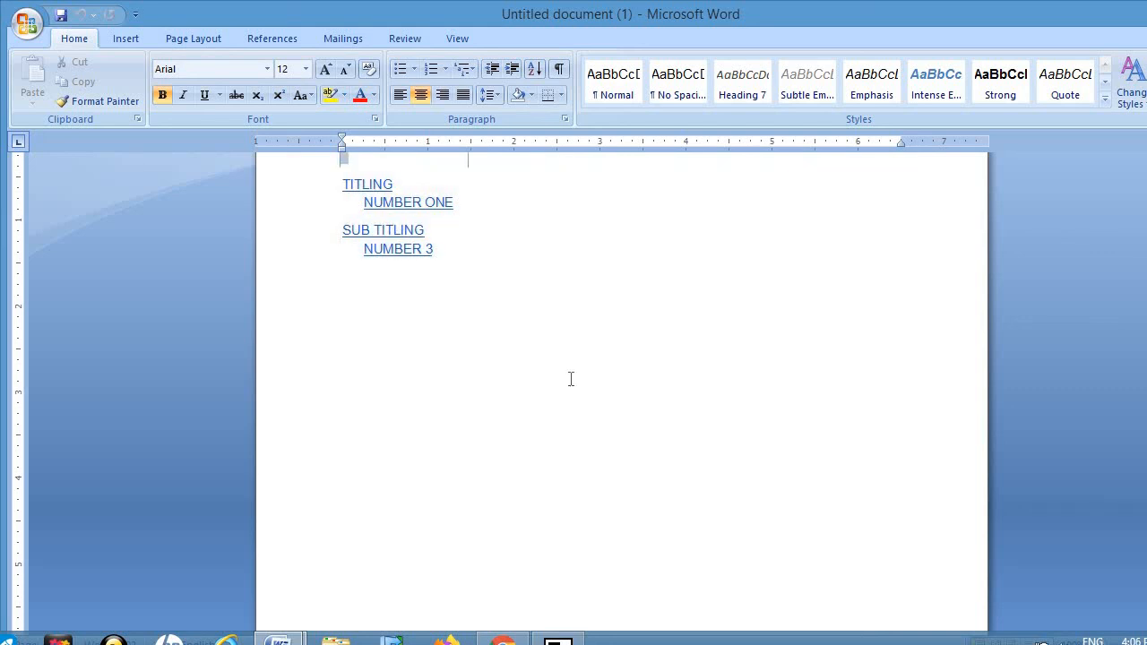
{"action": "key", "text": "Down"}
{"action": "key", "text": "Down"}
{"action": "key", "text": "Down"}
{"action": "key", "text": "Down"}
{"action": "key", "text": "Down"}
{"action": "key", "text": "Down"}
{"action": "key", "text": "Down"}
{"action": "key", "text": "Down"}
{"action": "key", "text": "Down"}
{"action": "key", "text": "Down"}
{"action": "key", "text": "Down"}
{"action": "key", "text": "Down"}
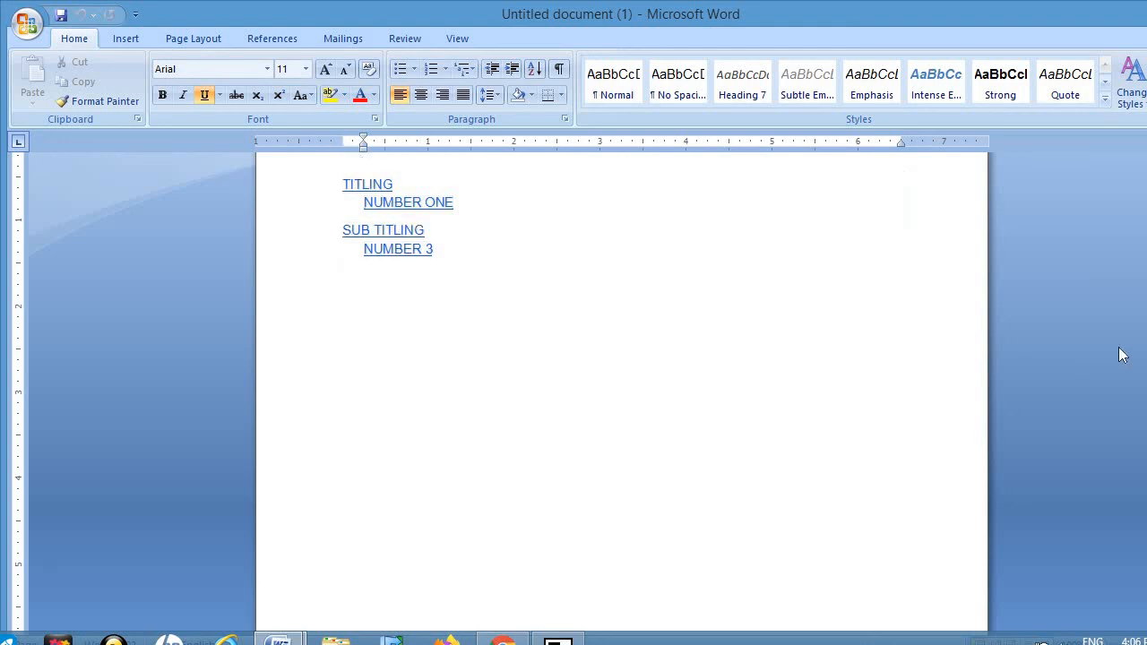
{"action": "key", "text": "Down"}
{"action": "key", "text": "Down"}
{"action": "key", "text": "Down"}
{"action": "key", "text": "Down"}
{"action": "key", "text": "Down"}
{"action": "key", "text": "Down"}
{"action": "key", "text": "Down"}
{"action": "key", "text": "Down"}
{"action": "key", "text": "Down"}
{"action": "key", "text": "Down"}
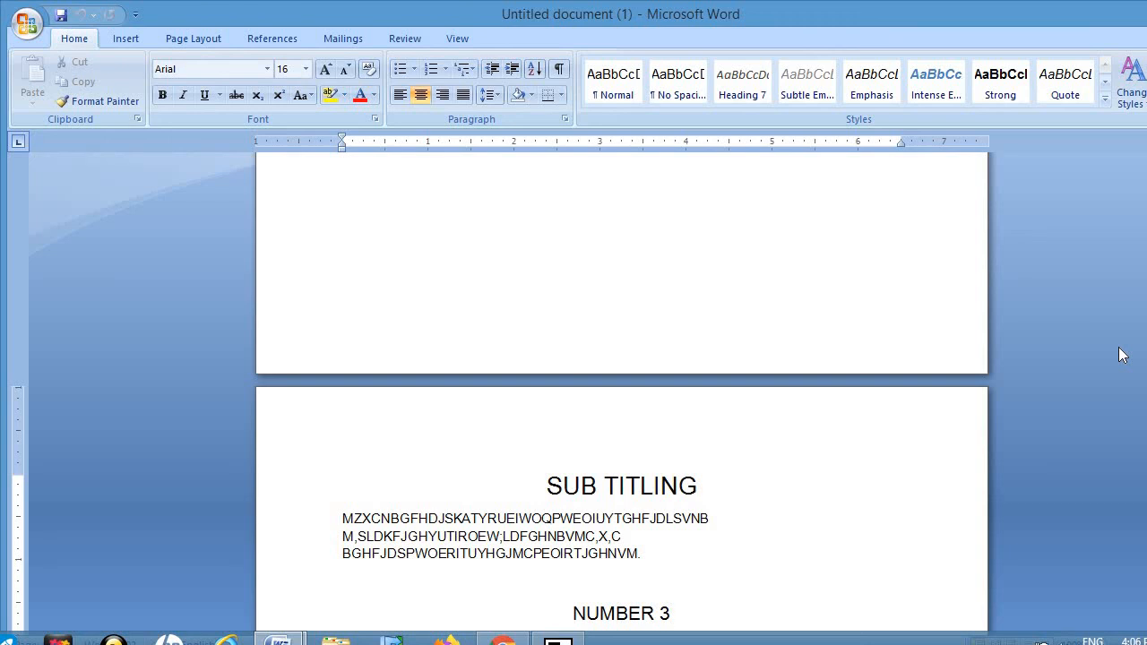
{"action": "key", "text": "Up"}
{"action": "key", "text": "Up"}
{"action": "key", "text": "Up"}
{"action": "key", "text": "Up"}
{"action": "key", "text": "Up"}
{"action": "key", "text": "Up"}
{"action": "key", "text": "Up"}
{"action": "key", "text": "Up"}
{"action": "key", "text": "Up"}
{"action": "key", "text": "Up"}
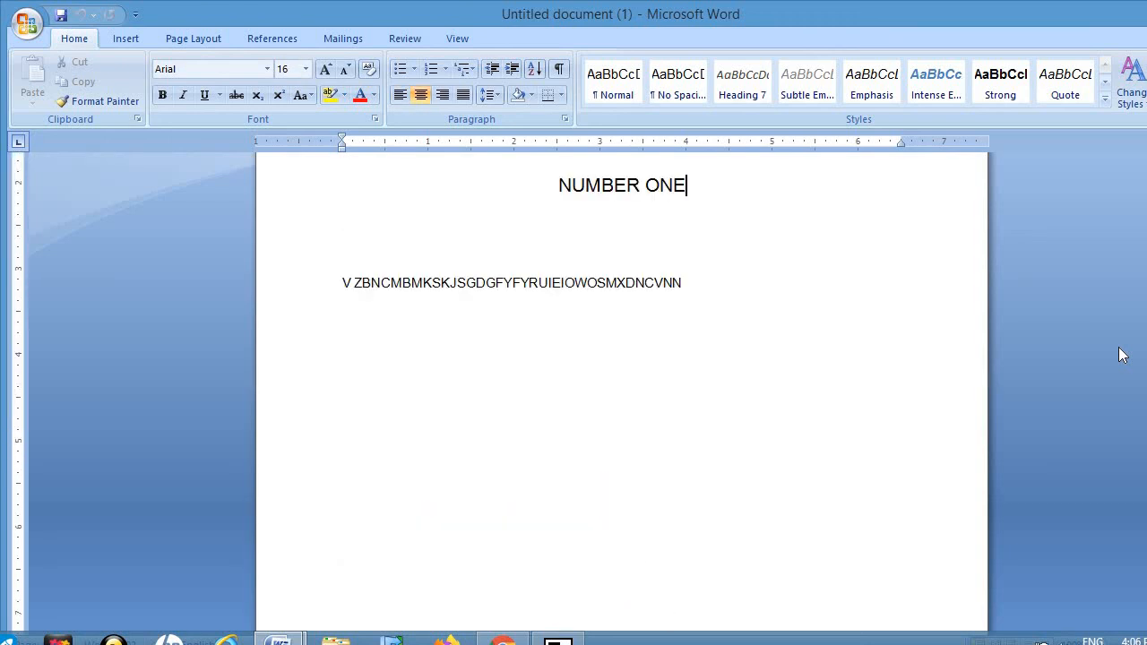
{"action": "key", "text": "Up"}
{"action": "key", "text": "Up"}
{"action": "key", "text": "Up"}
{"action": "key", "text": "Up"}
{"action": "key", "text": "Up"}
{"action": "key", "text": "Up"}
{"action": "key", "text": "Up"}
{"action": "key", "text": "Up"}
{"action": "key", "text": "Up"}
{"action": "key", "text": "Up"}
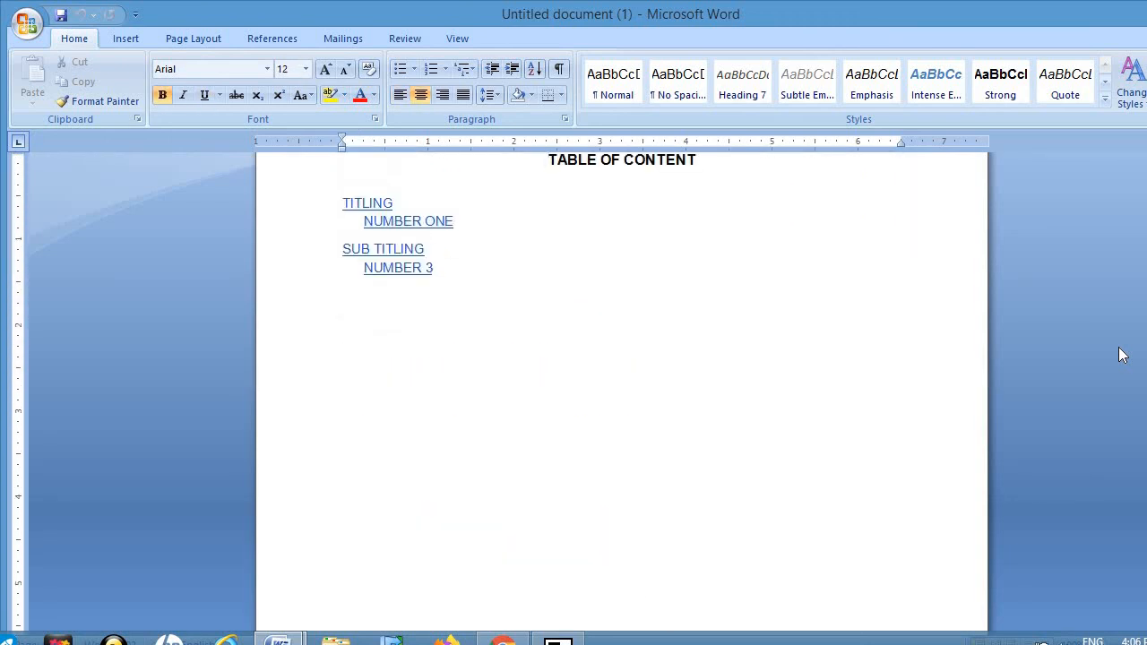